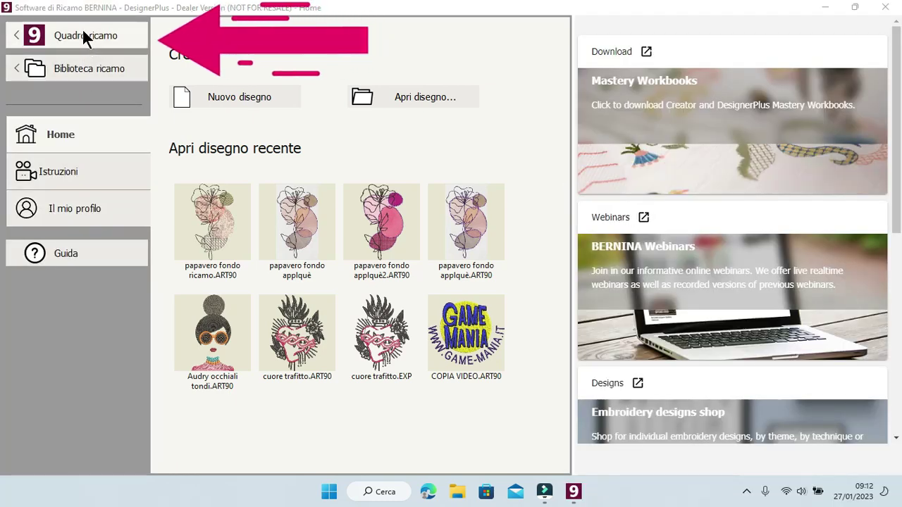
Step: Open the embroidery canvas (Quadro ricamo) and look through the hidden workspace-switching and position, size and rotation commands
left_click(82, 37)
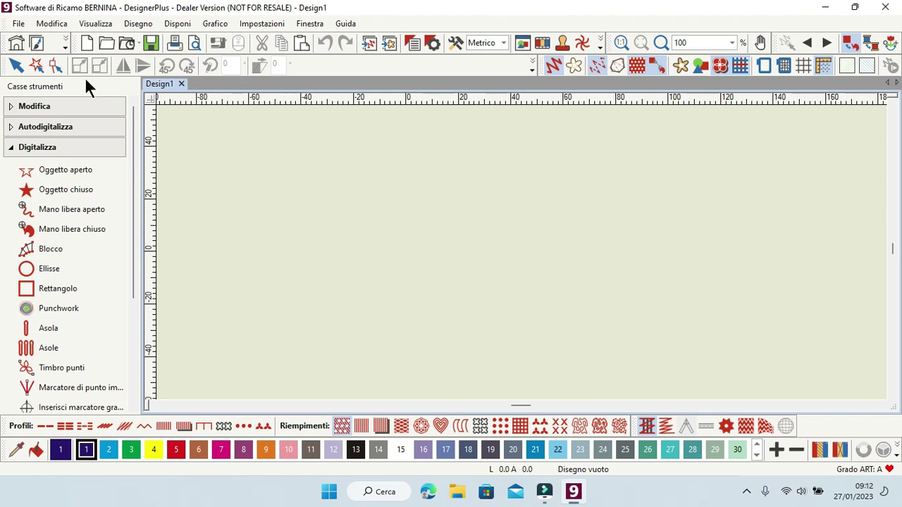
left_click(64, 44)
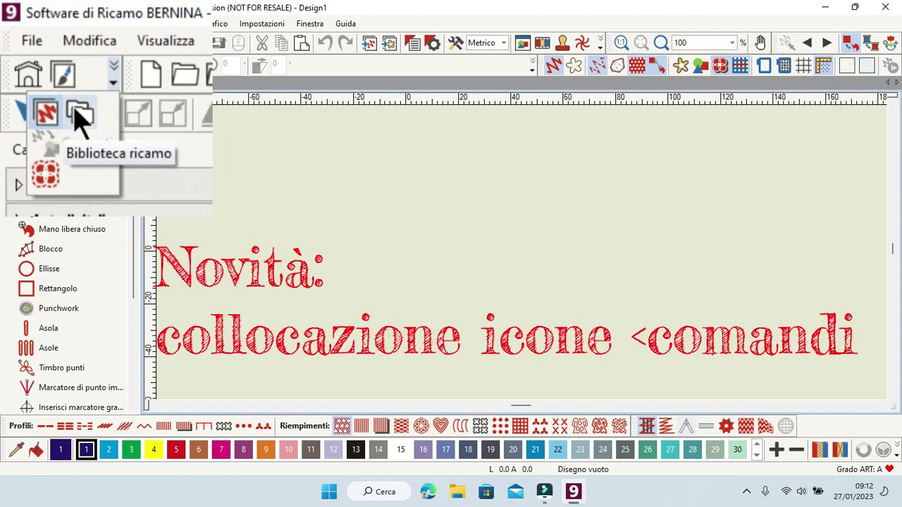
left_click(63, 43)
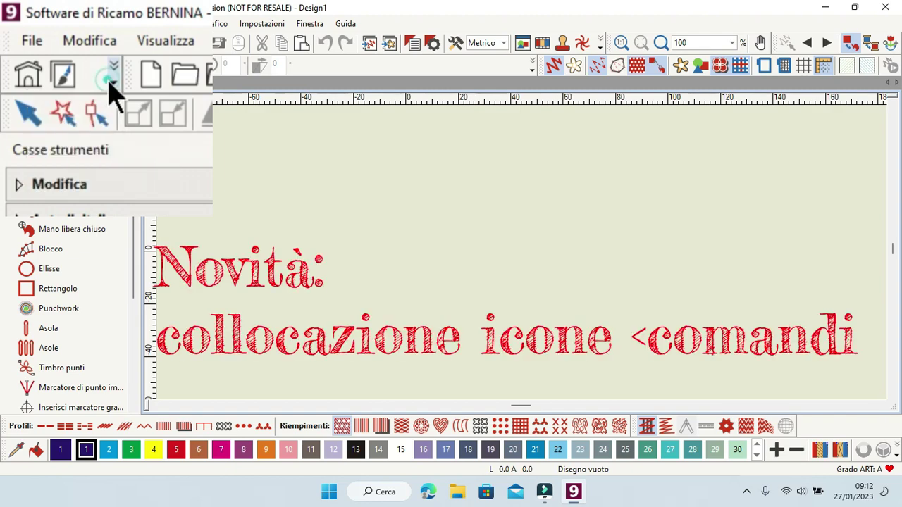
left_click(533, 67)
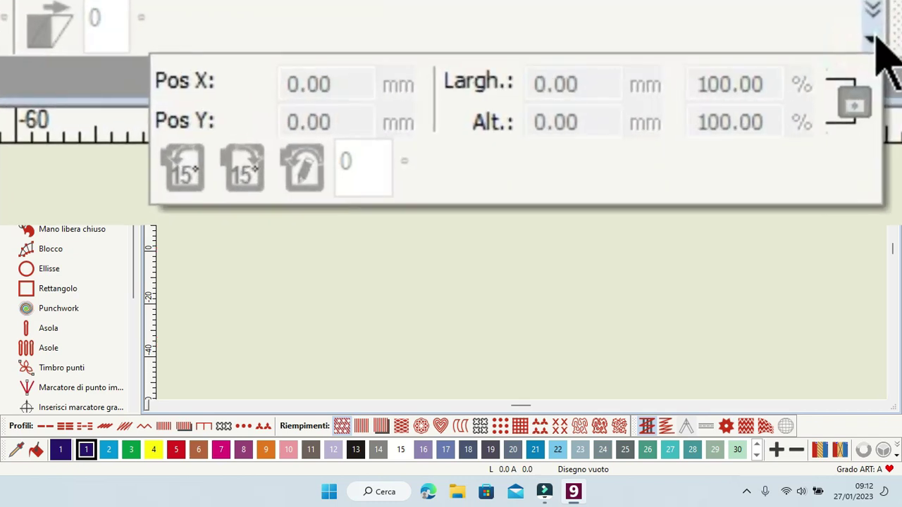
left_click(532, 67)
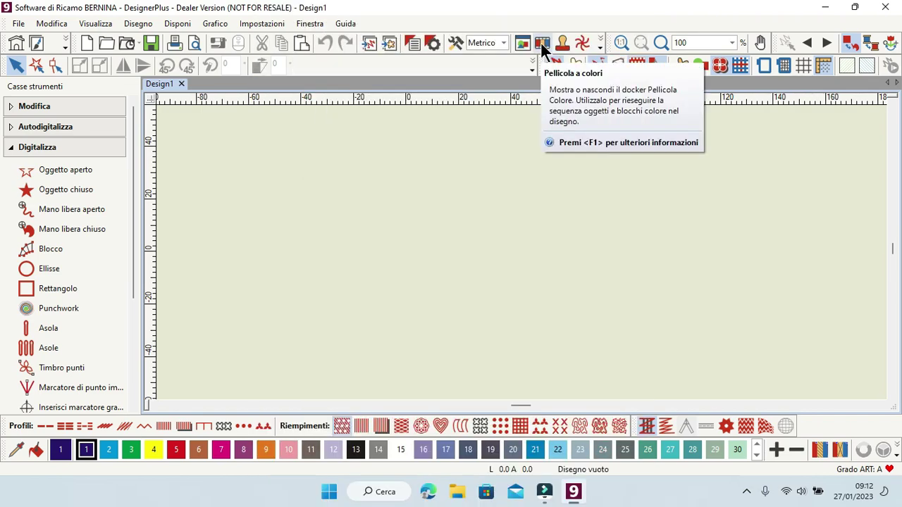
Step: Show the Pellicola a colori docker, try its auto-hide mode, and keep it pinned open
left_click(540, 42)
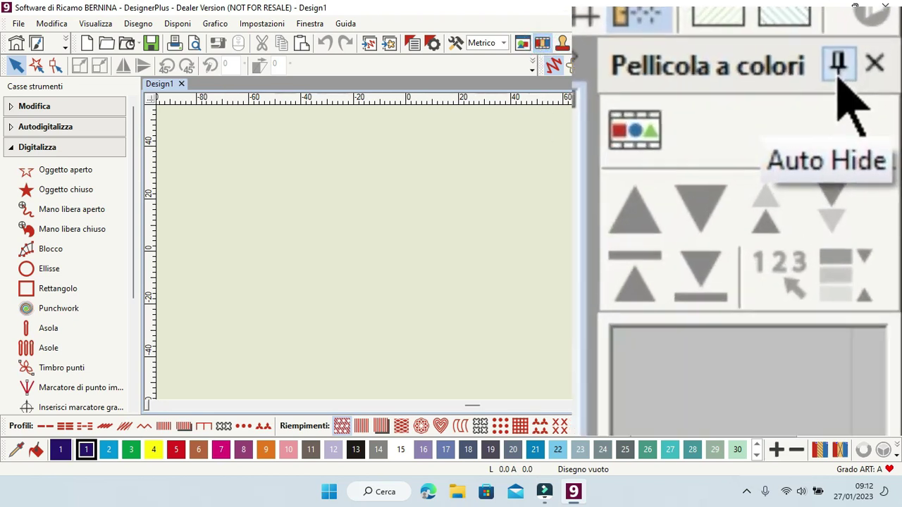
left_click(879, 85)
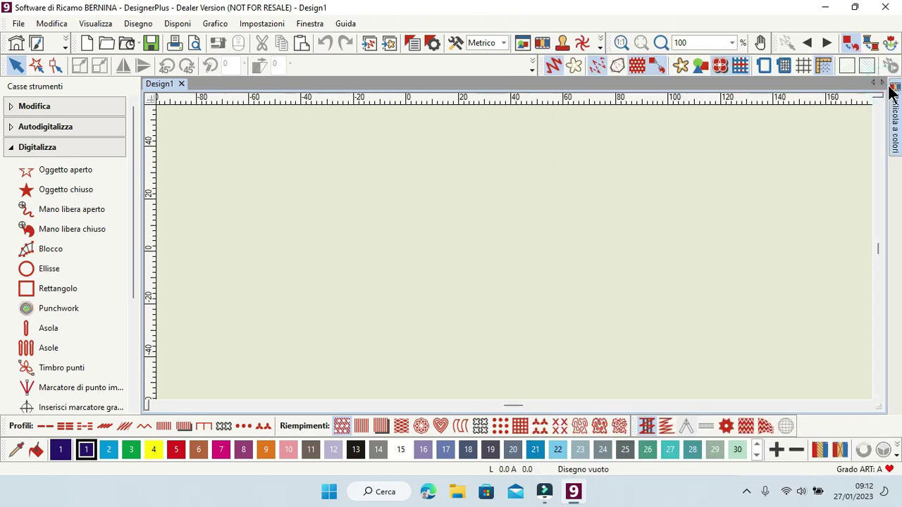
mouse_move(895, 92)
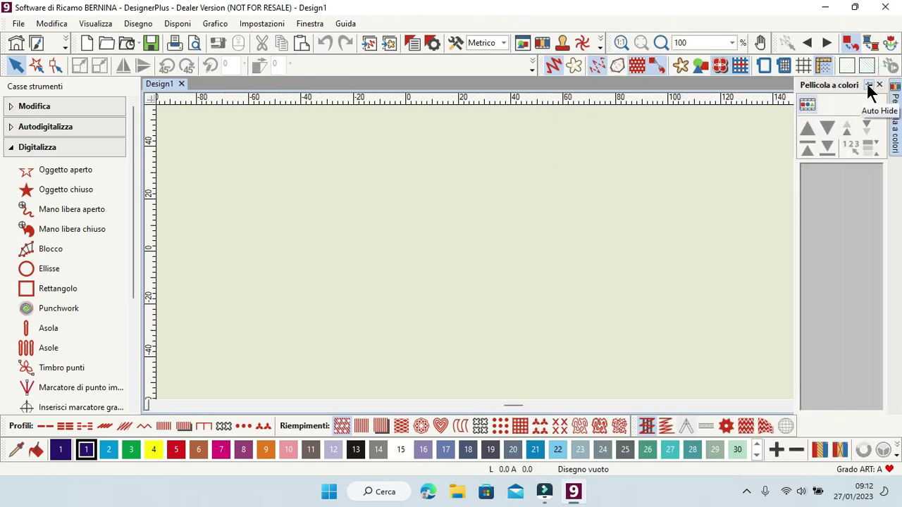
left_click(868, 85)
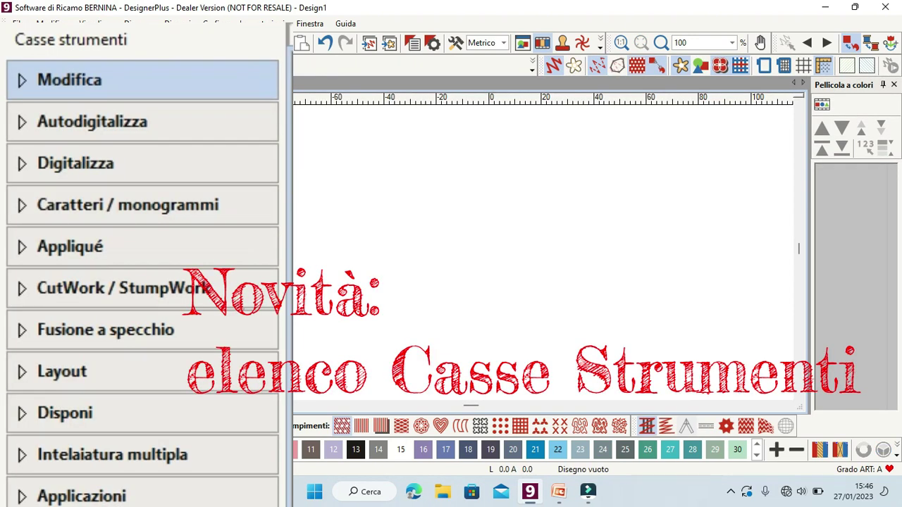
Step: Examine the tools in the Caratteri / monogrammi, Appliqué, CutWork / StumpWork and Applicazioni toolboxes
left_click(149, 202)
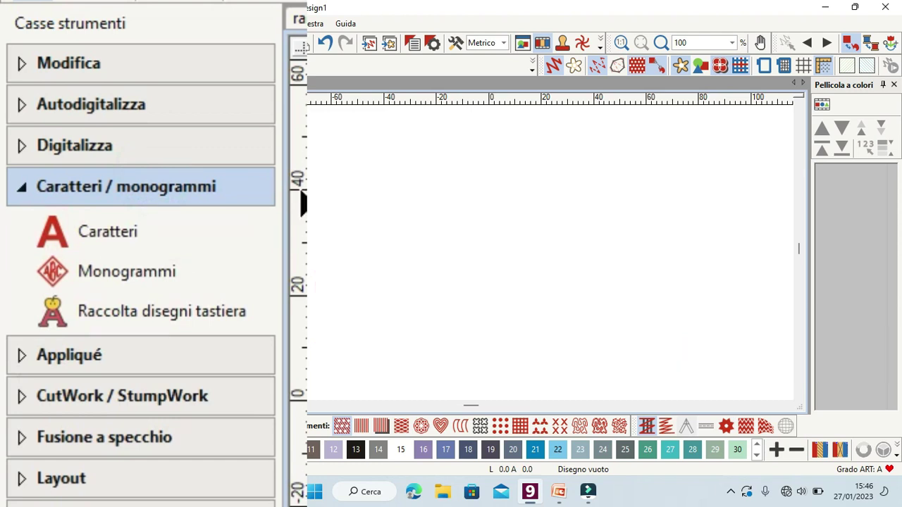
left_click(120, 185)
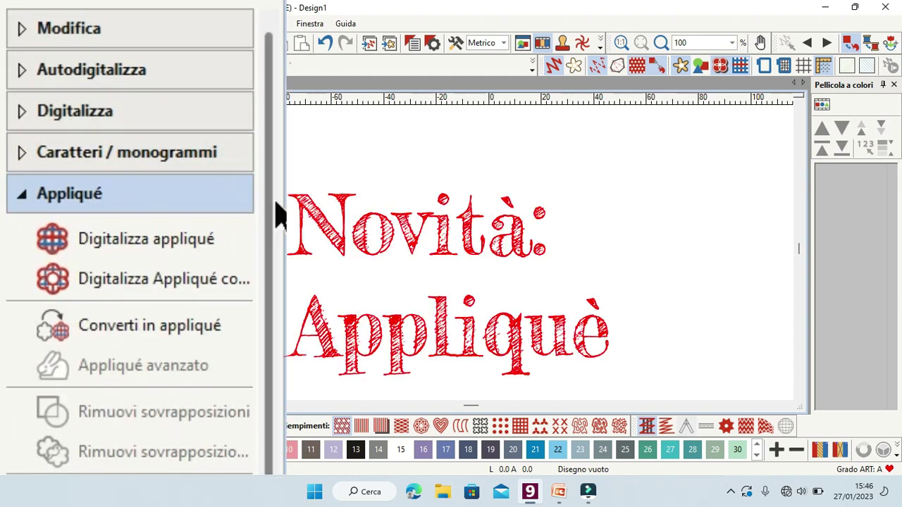
left_click(234, 196)
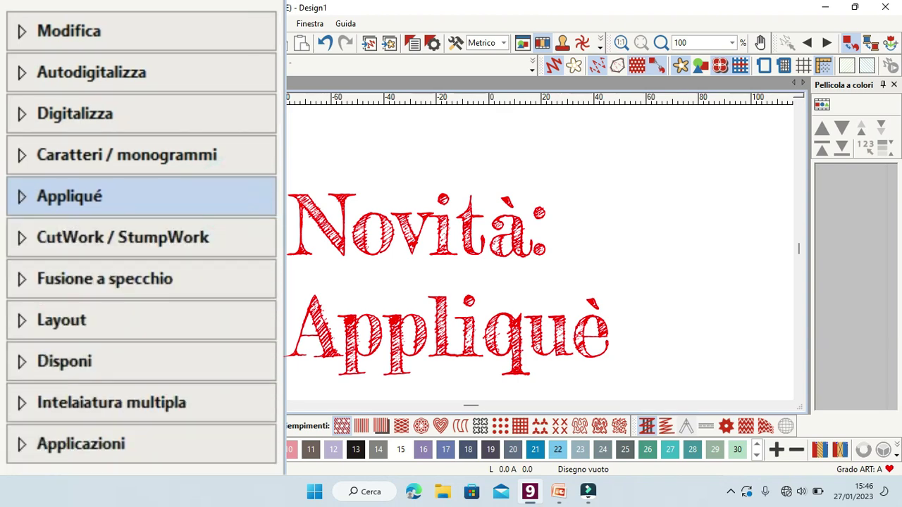
left_click(117, 194)
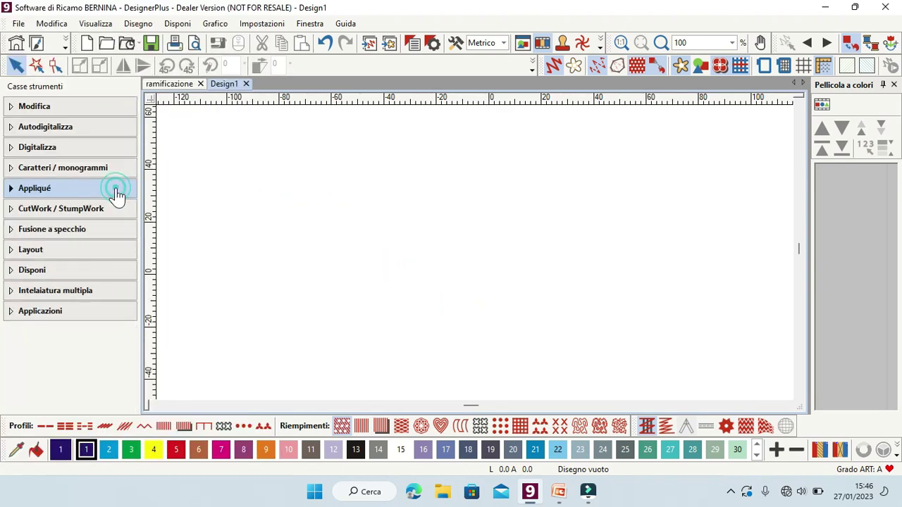
left_click(123, 208)
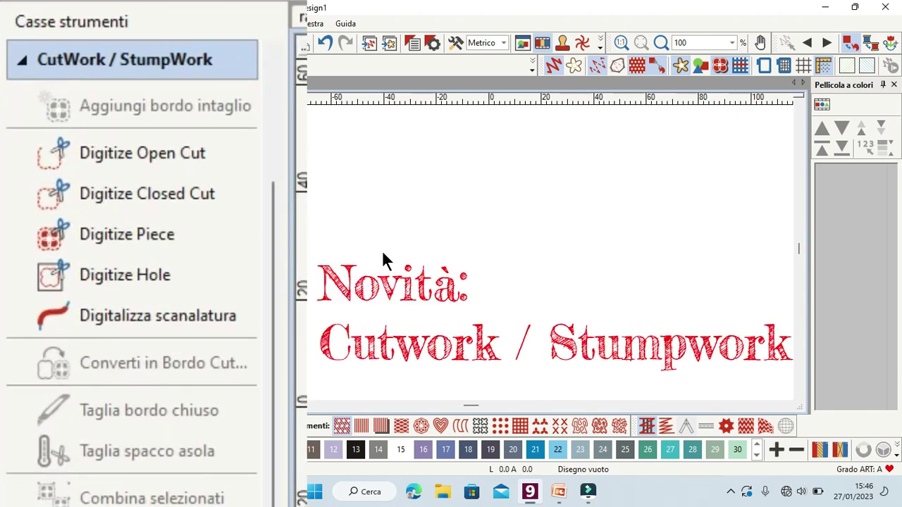
left_click(233, 62)
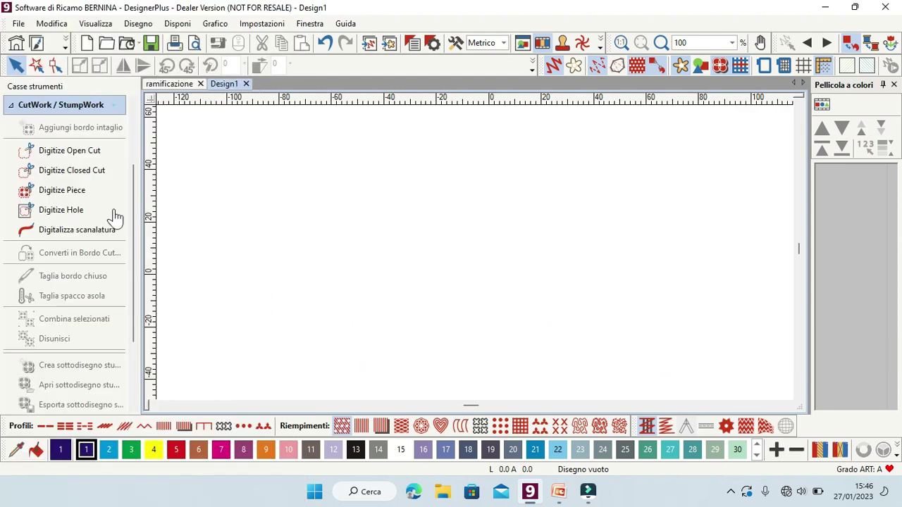
left_click(113, 103)
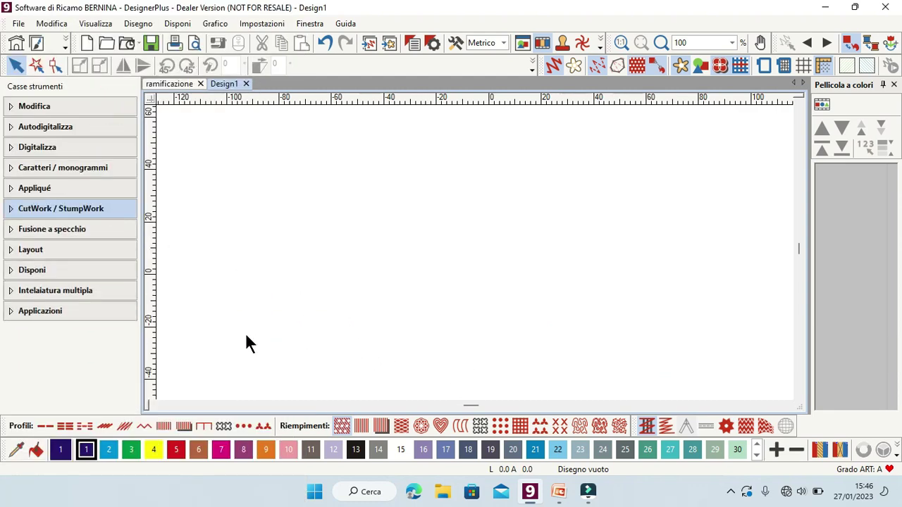
left_click(113, 313)
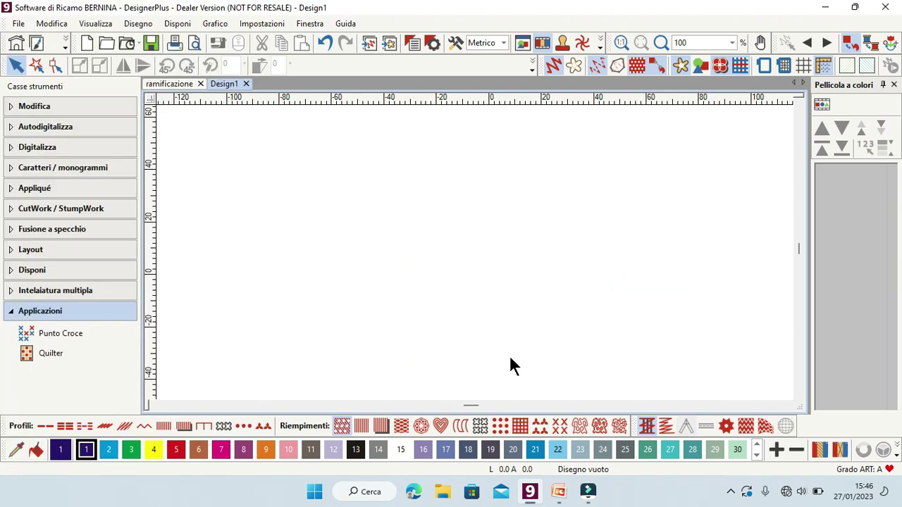
left_click(126, 314)
left_click(95, 107)
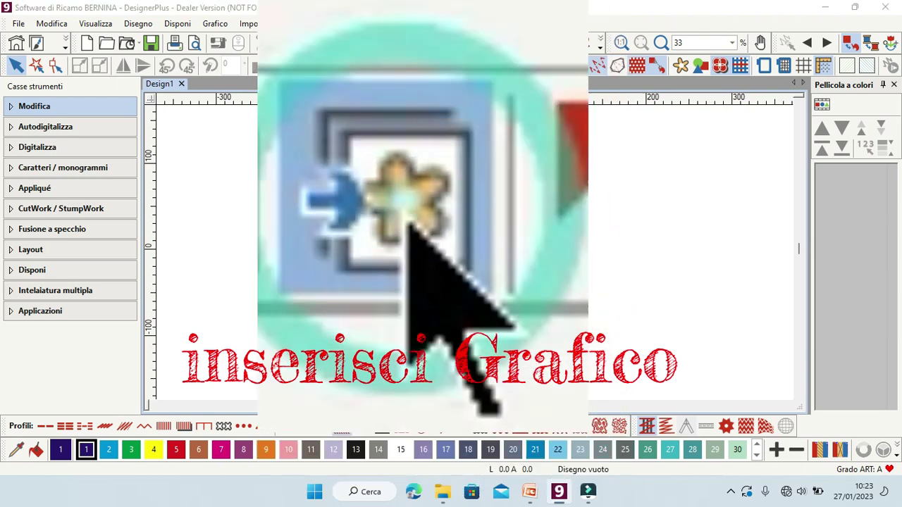
Step: Insert the graphic Let your Leaves Grow-Artwork from the immagini folder on the Desktop into the design
left_click(267, 43)
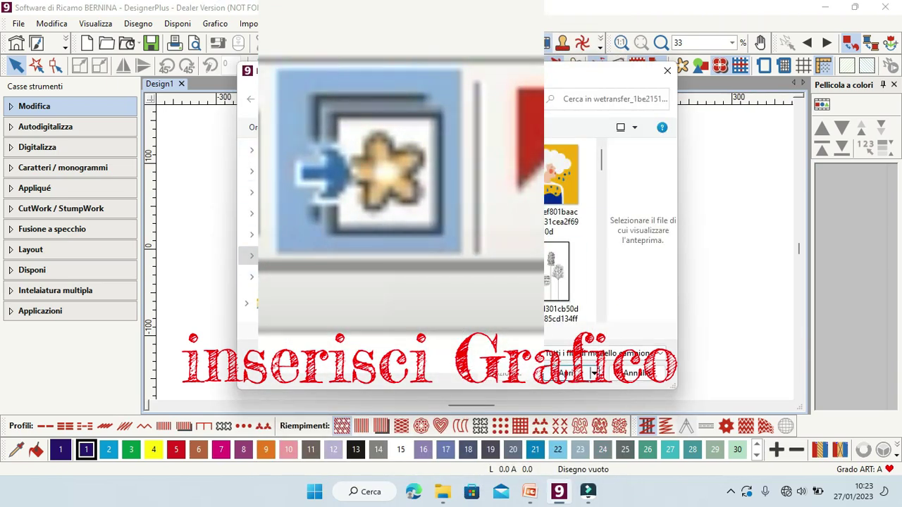
left_click(549, 194)
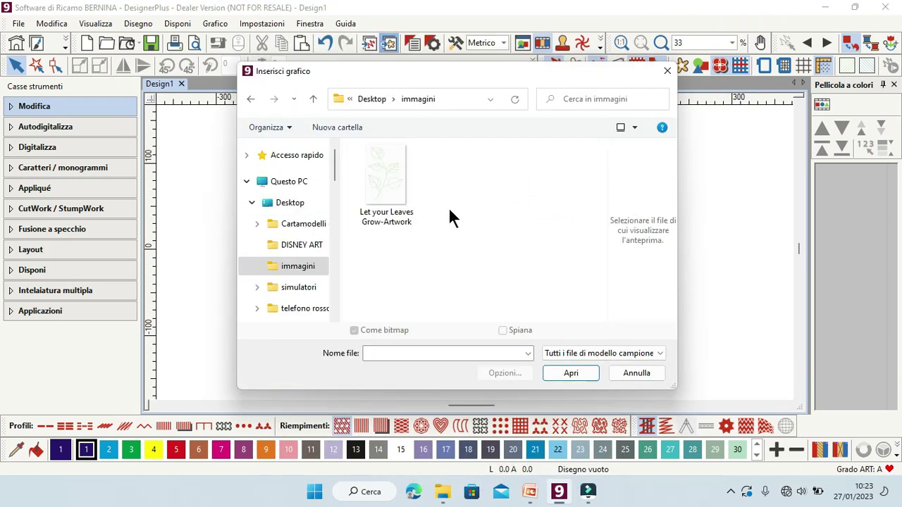
left_click(449, 209)
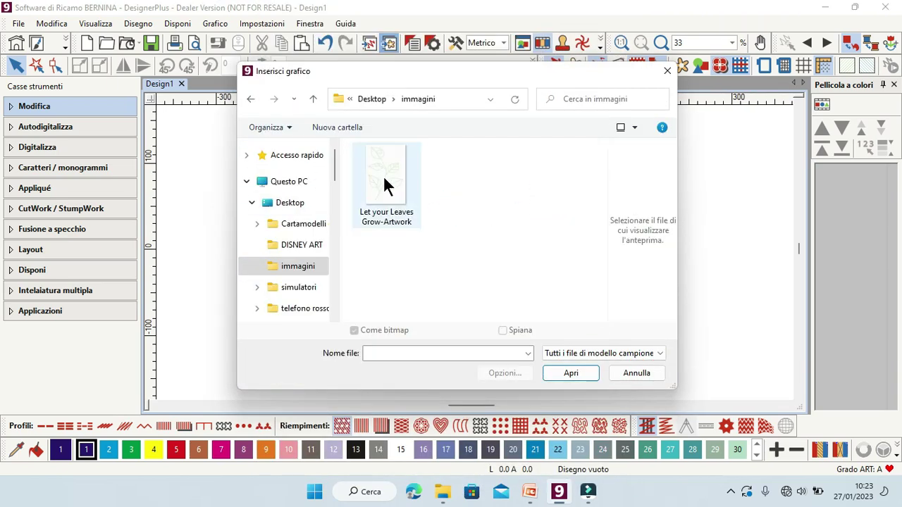
left_click(383, 175)
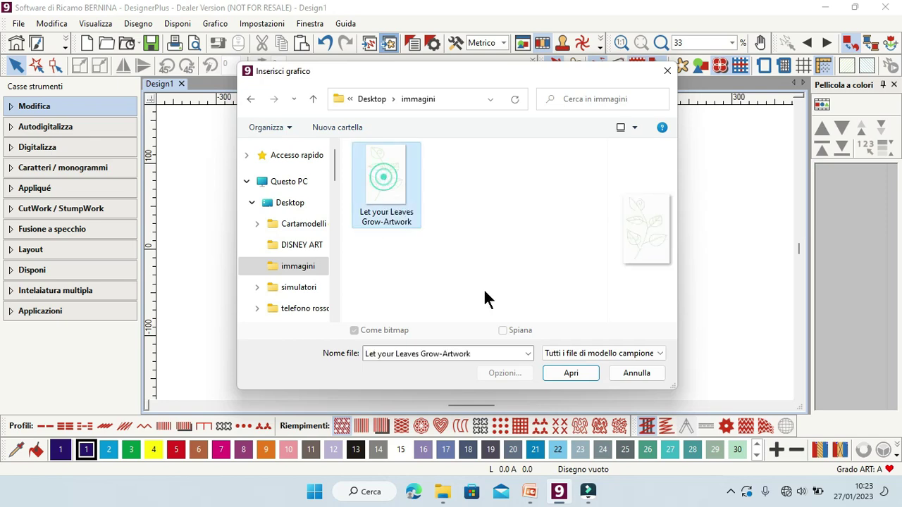
left_click(580, 375)
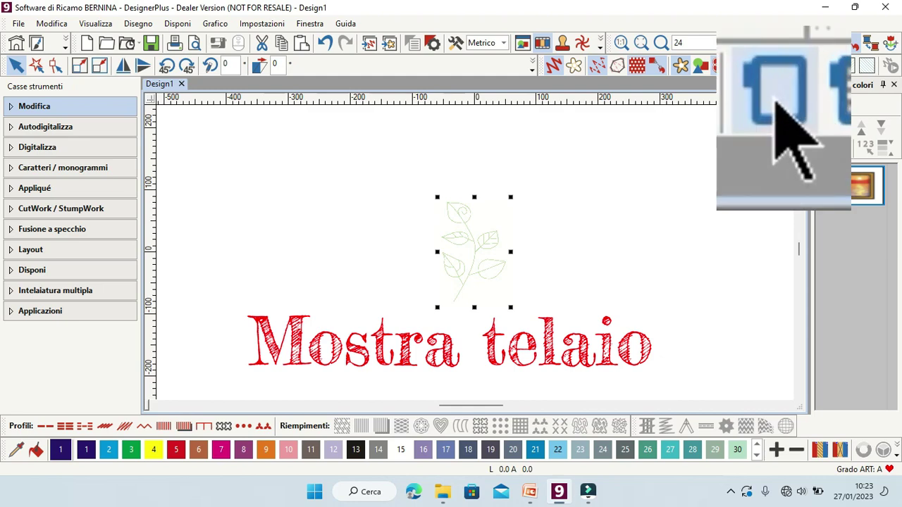
Step: Show the hoop and enlarge the leaf branch artwork proportionally to about 150 mm wide within it
left_click(764, 66)
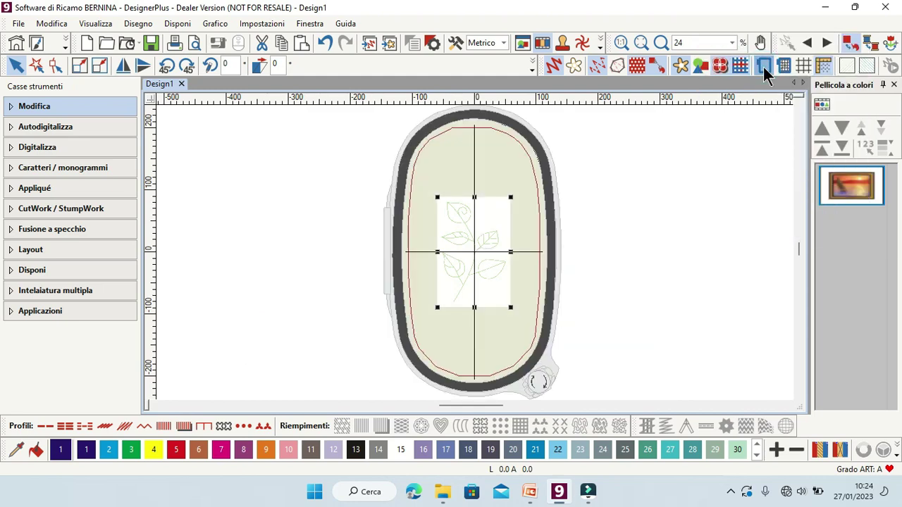
scroll(475, 259, "up", 3)
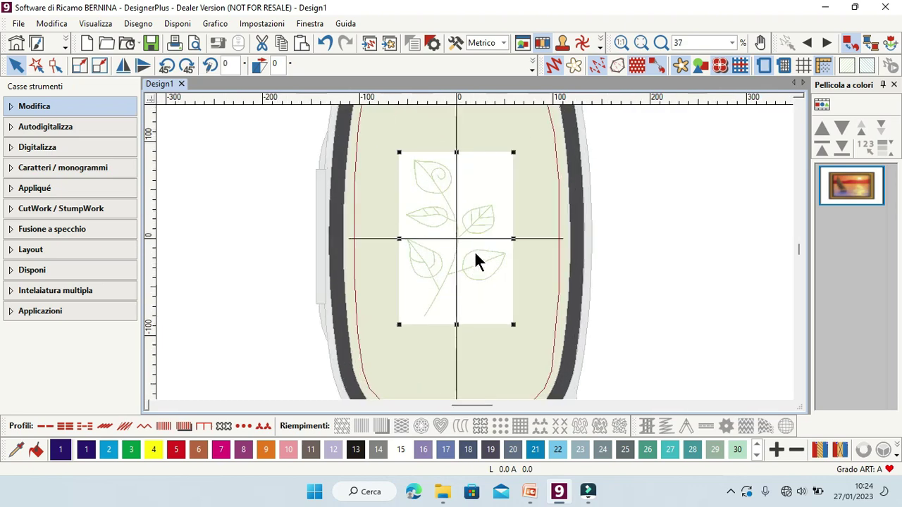
left_click_drag(536, 366, 546, 374)
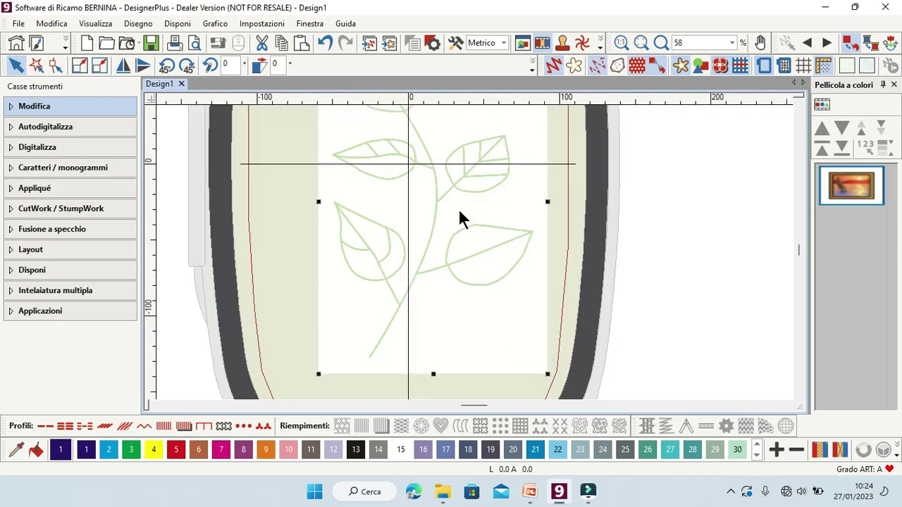
scroll(469, 236, "down", 1)
Step: Hide the hoop and reselect the leaf branch artwork
left_click(766, 66)
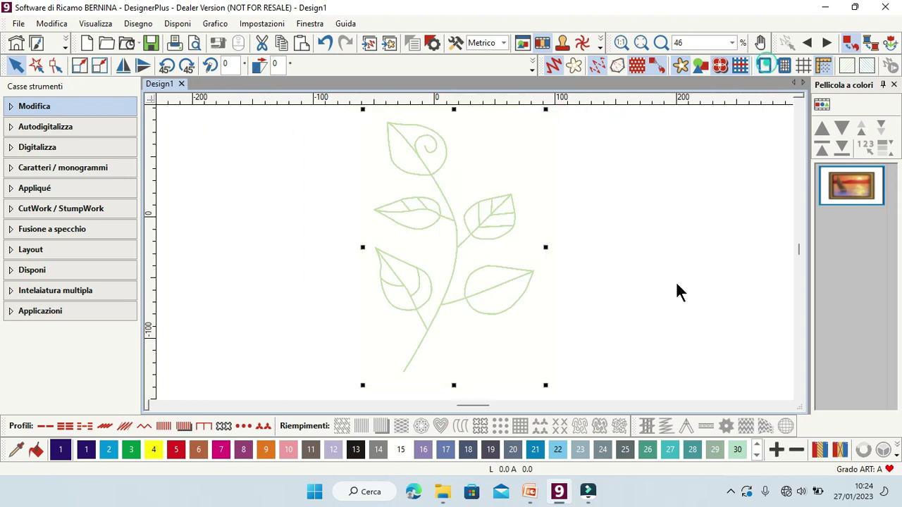
left_click(670, 294)
left_click(415, 350)
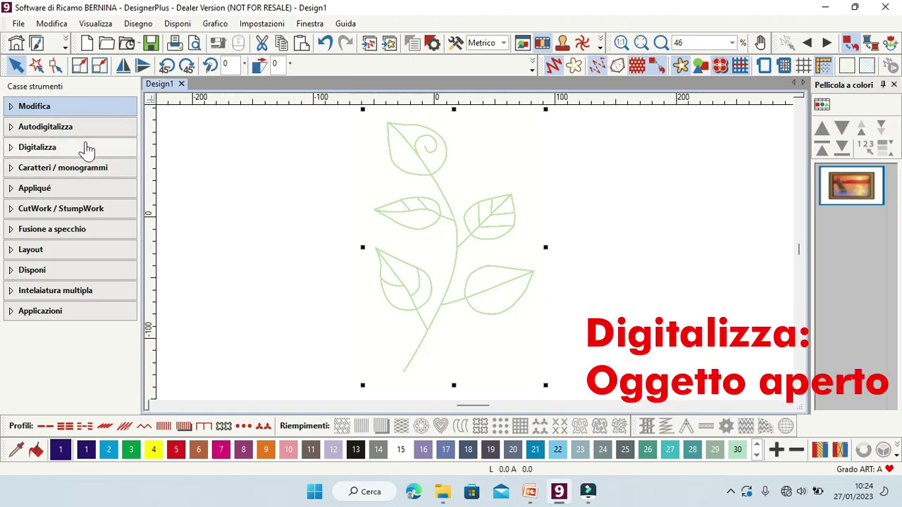
Step: Trace the branch's main stem as one open object from its lower end up to the top leaf's tip, using curve points along the bends
left_click(86, 148)
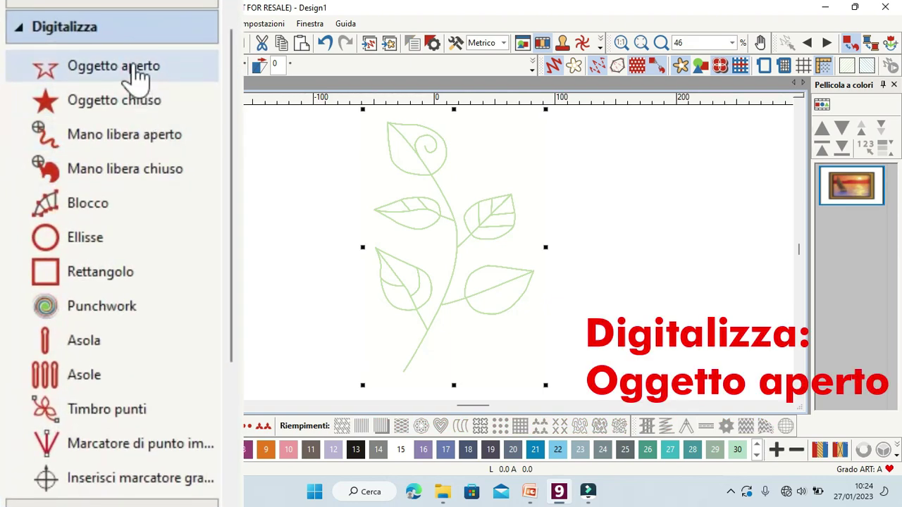
left_click(78, 145)
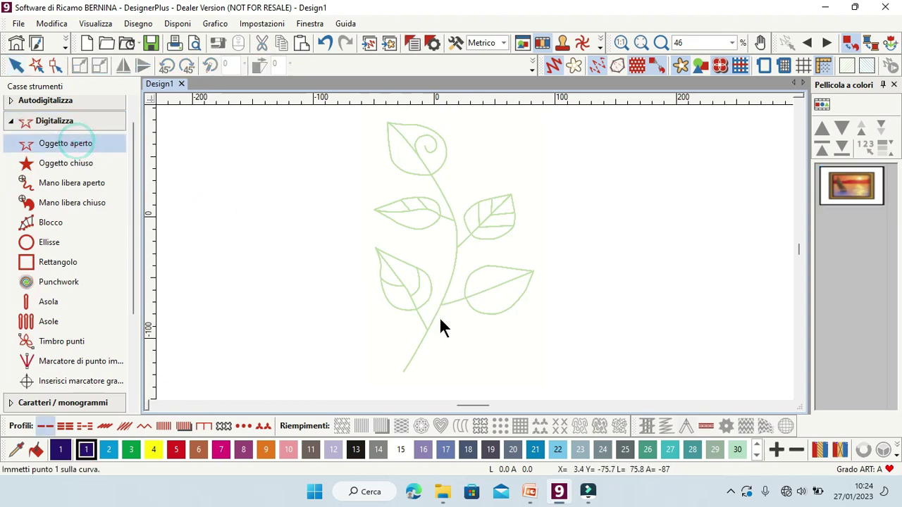
left_click(403, 373)
scroll(402, 373, "up", 3)
scroll(475, 254, "up", 1)
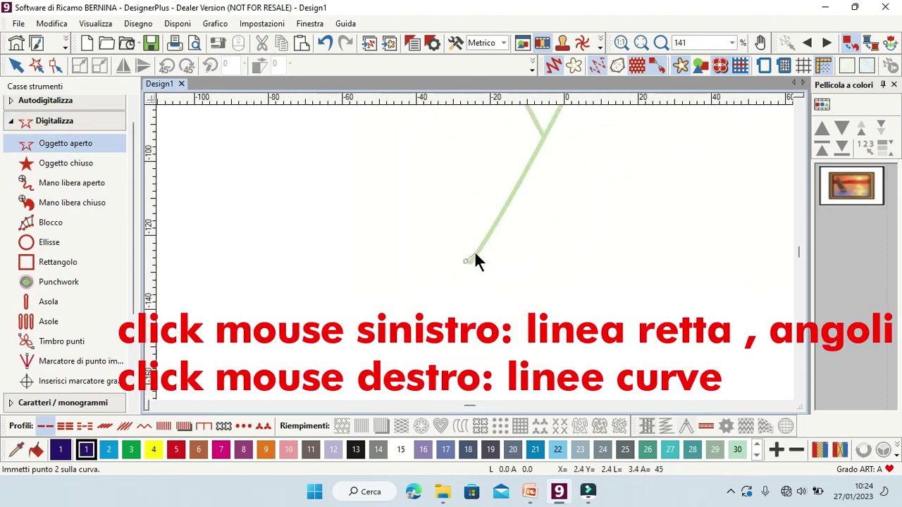
left_click(516, 190)
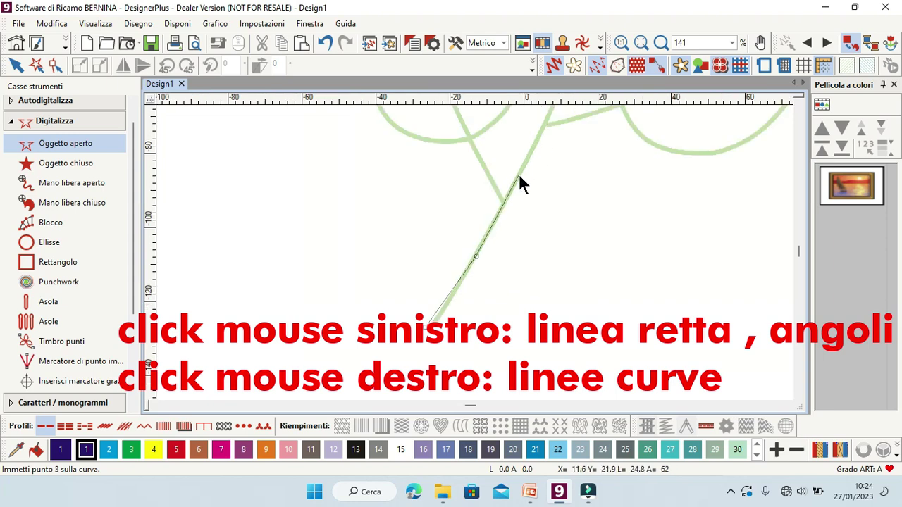
right_click(521, 174)
right_click(526, 147)
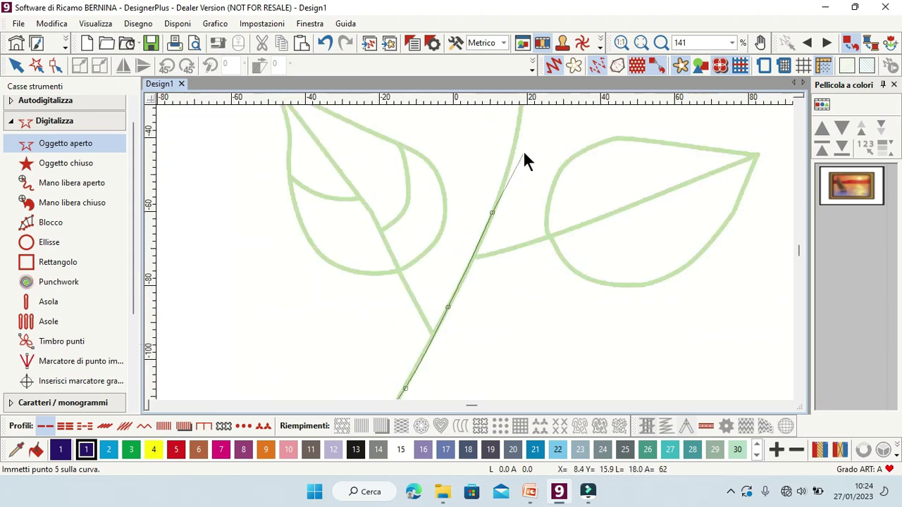
left_click(494, 177)
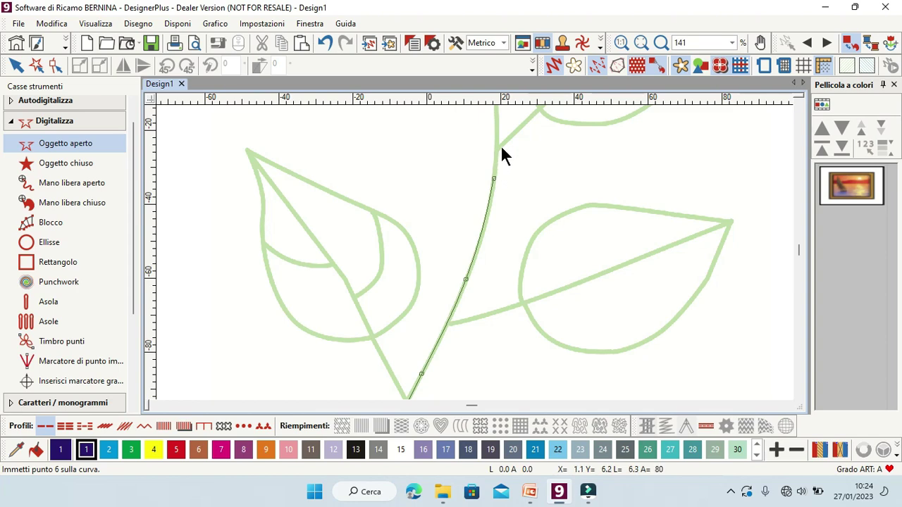
left_click(478, 151)
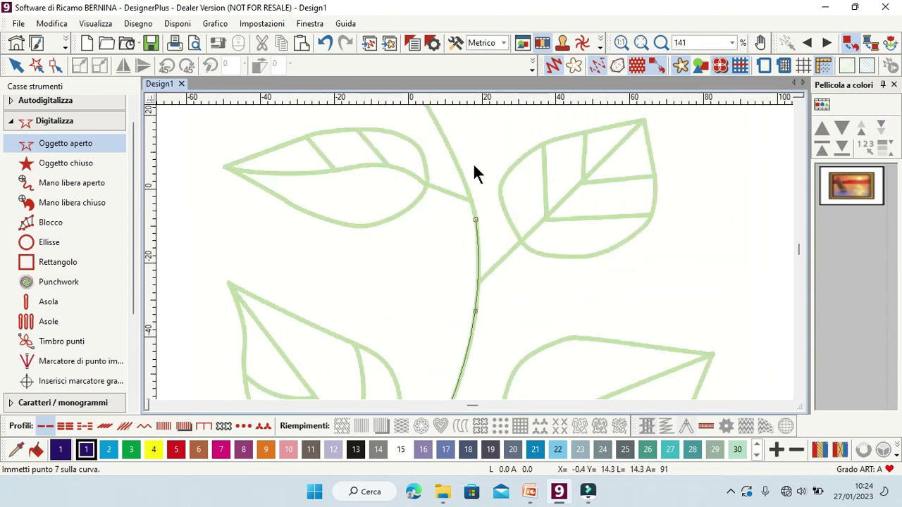
left_click(450, 148)
left_click(431, 145)
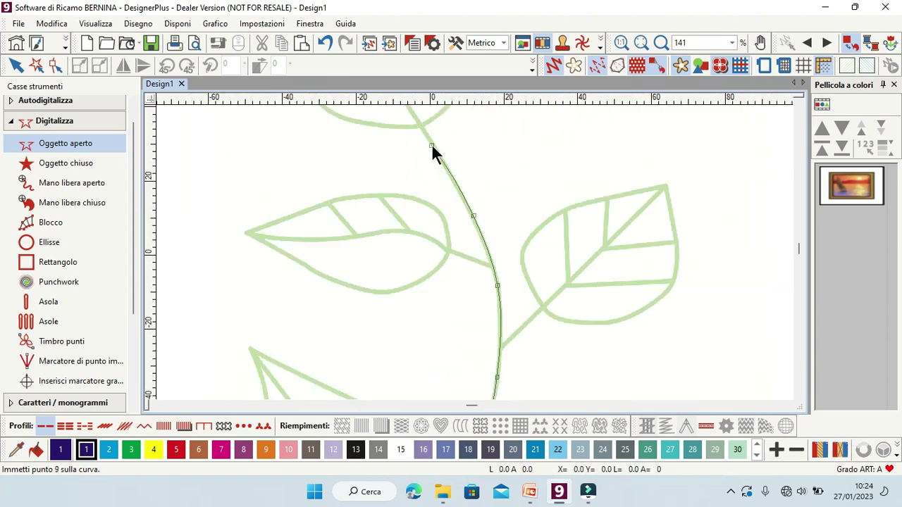
left_click(426, 189)
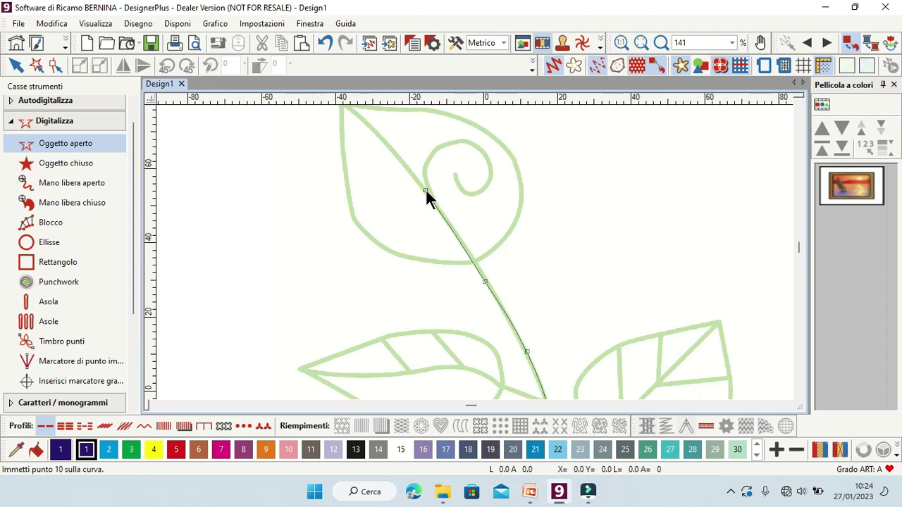
left_click(370, 129)
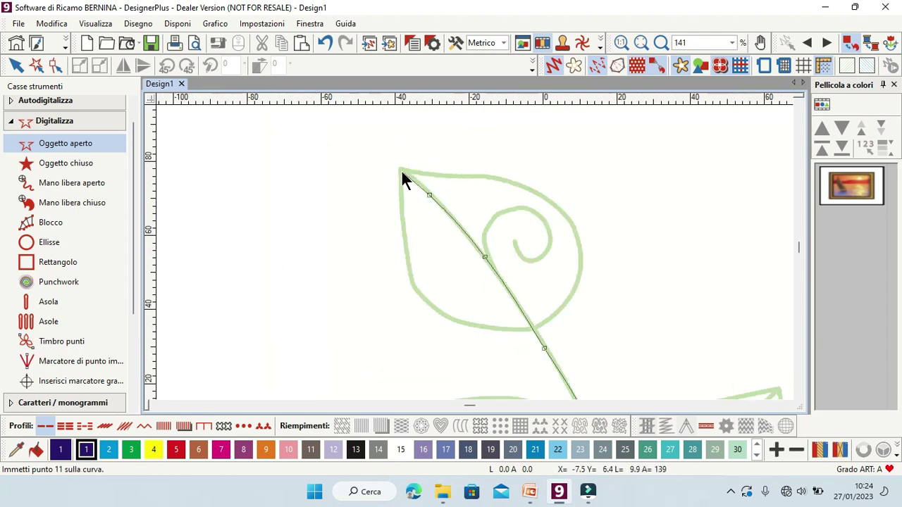
left_click(400, 172)
key("Return")
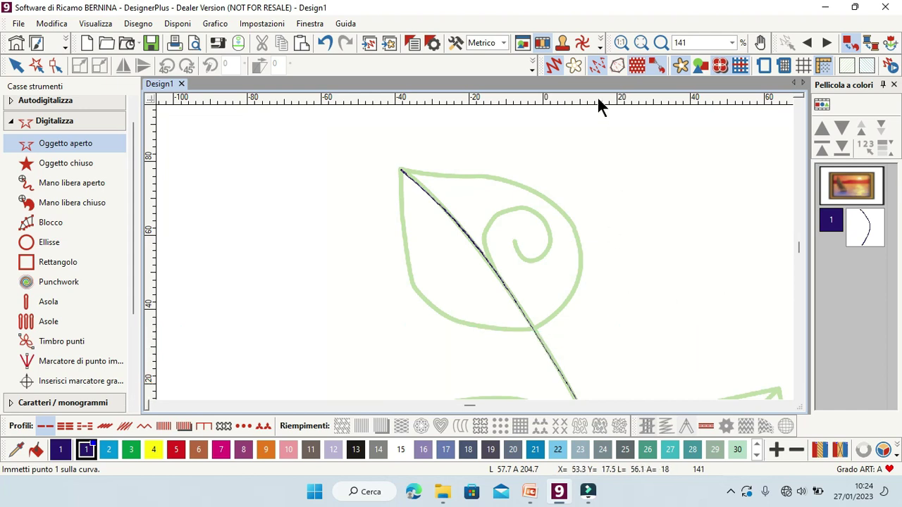
Step: Trace the lower-left leaf's centre vein as an open object, starting exactly on the main stem's stitches and ending at the leaf tip
left_click(731, 43)
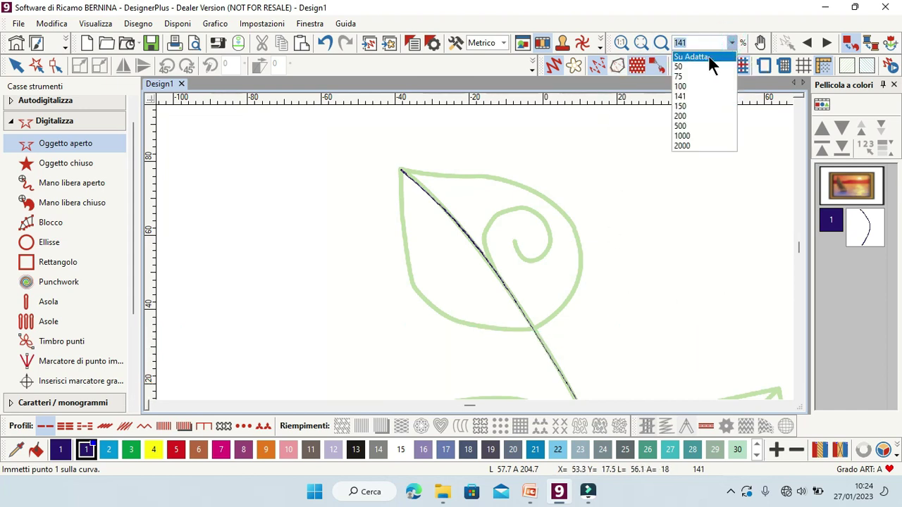
left_click(709, 55)
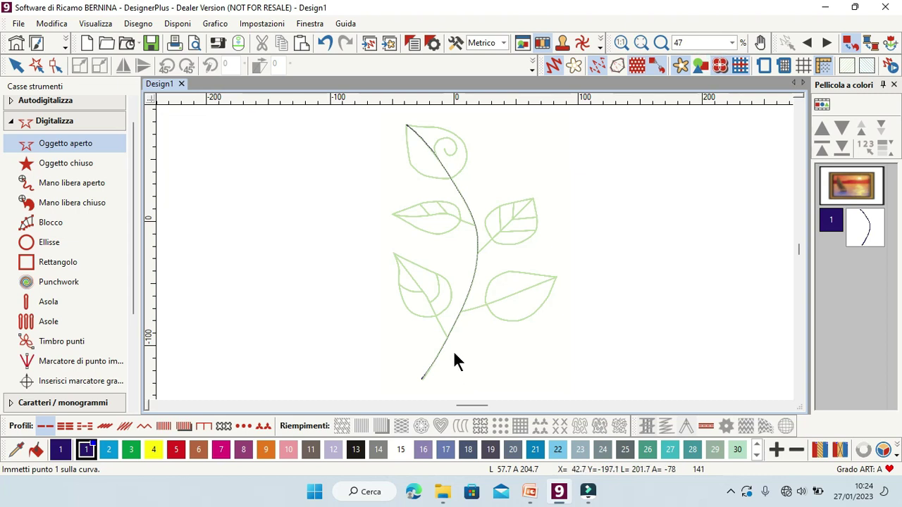
scroll(461, 324, "up", 4)
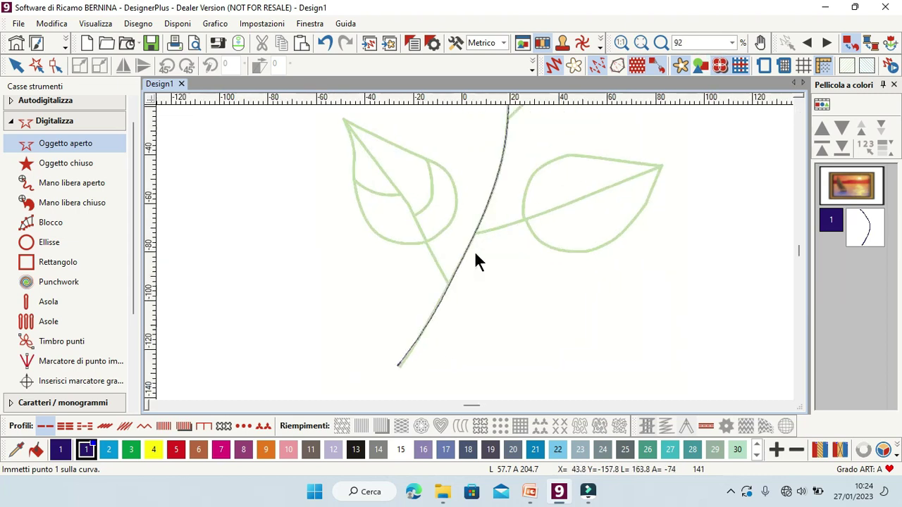
left_click(442, 292)
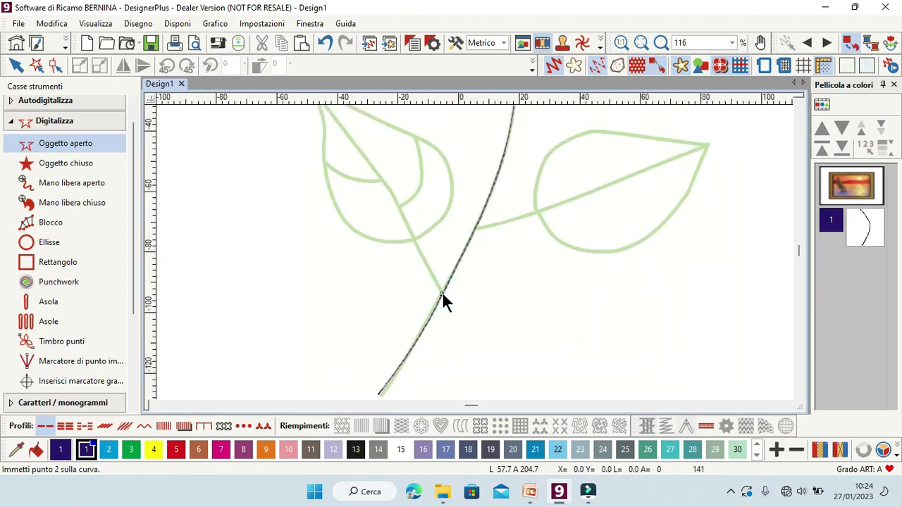
scroll(475, 253, "up", 8)
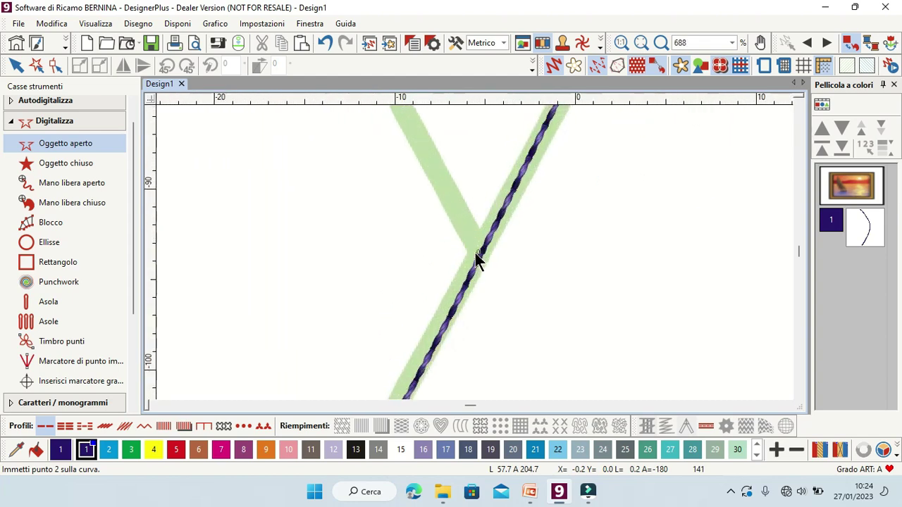
scroll(475, 253, "up", 3)
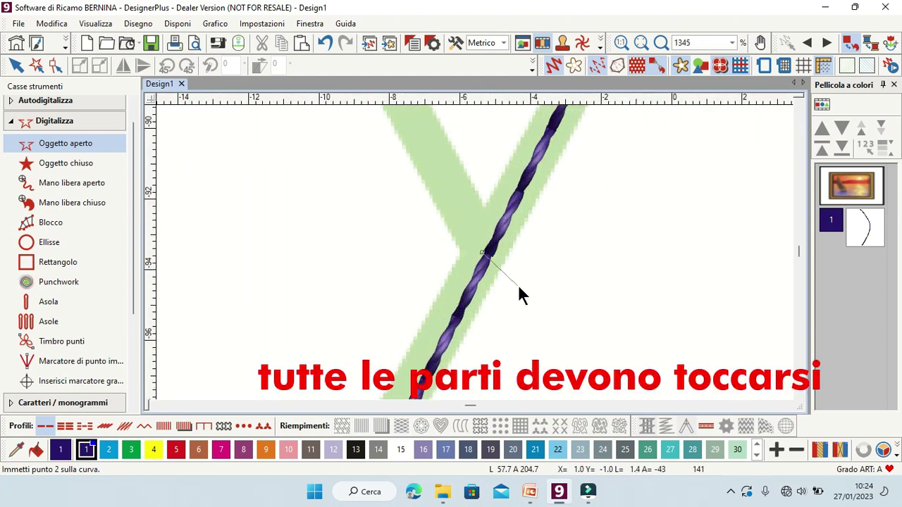
key("Return")
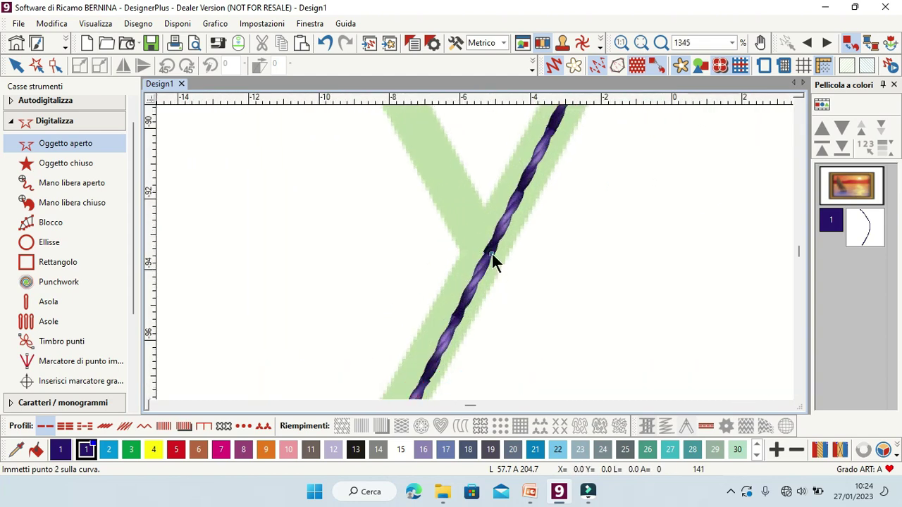
scroll(475, 253, "down", 9)
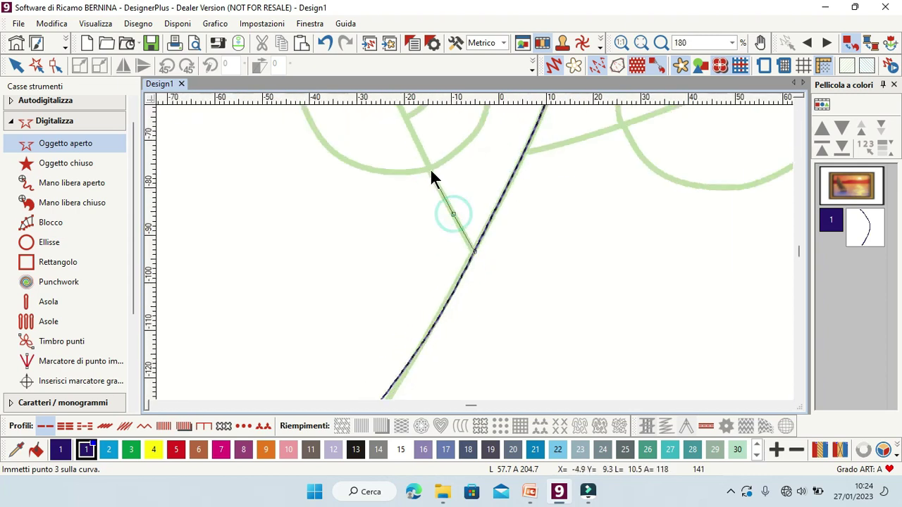
left_click(431, 170)
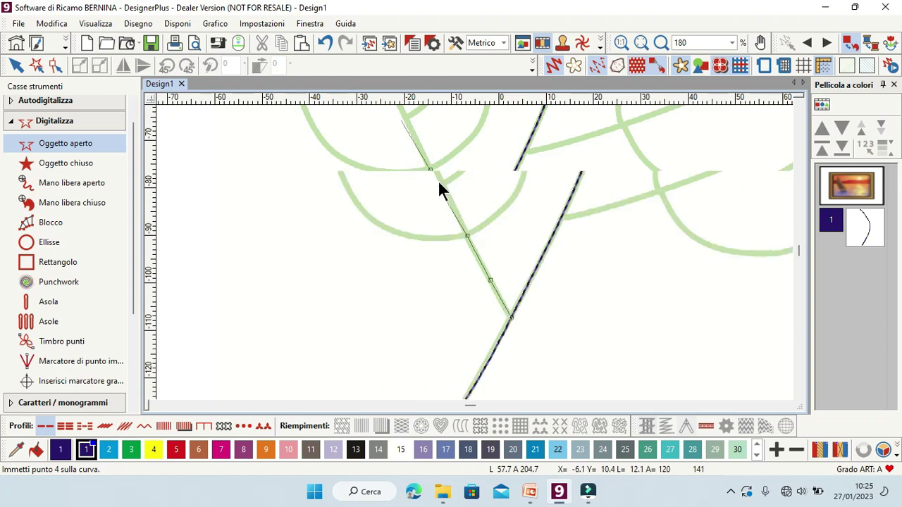
left_click(436, 169)
key("Return")
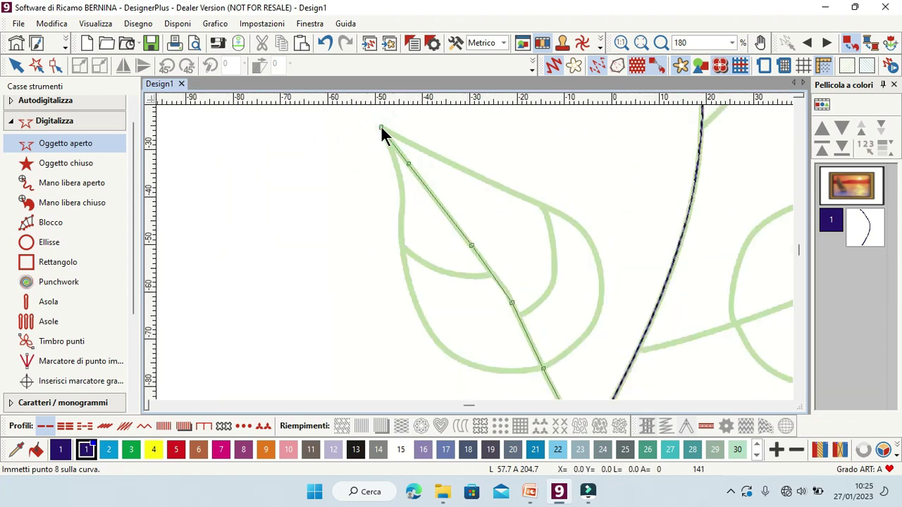
key("Return")
Step: Trace the lower-right leaf's centre vein as an open object from the main stem to the leaf tip
scroll(530, 308, "down", 2)
left_click(528, 300)
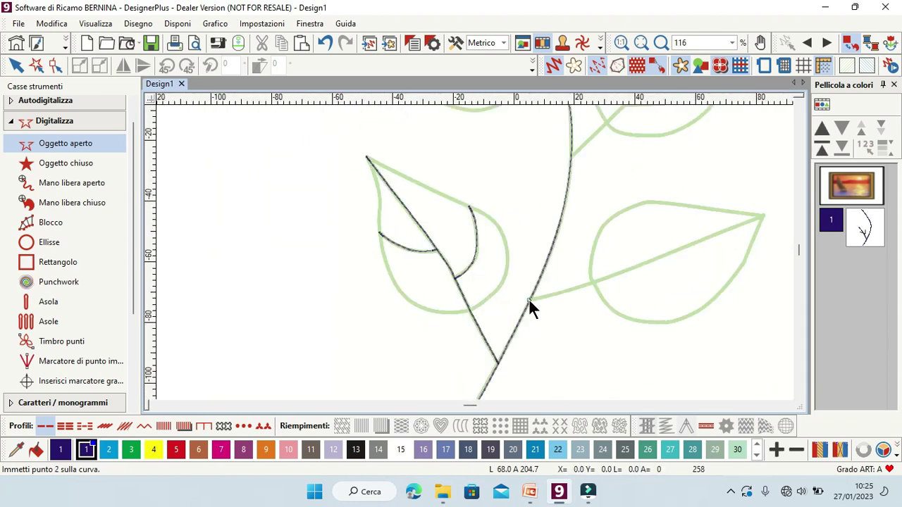
left_click(762, 216)
key("Return")
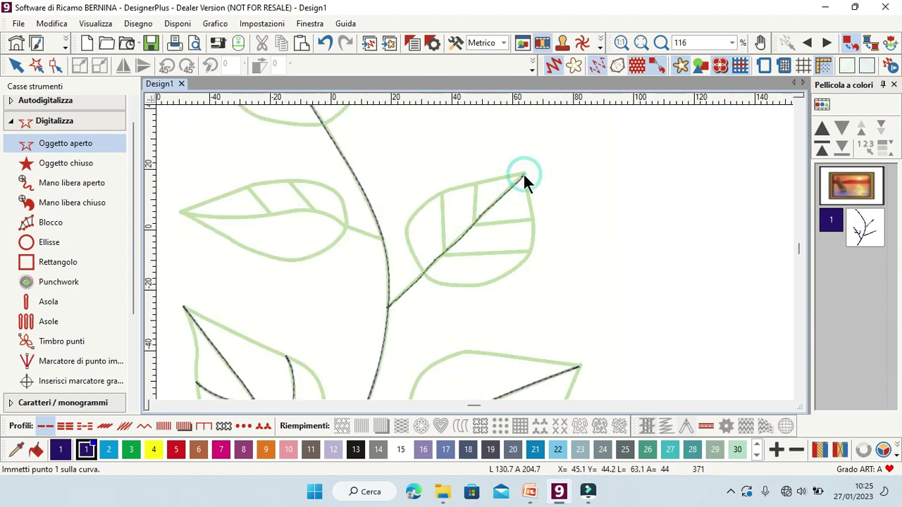
Step: Trace the four side veins of the upper-right leaf as open objects that touch its centre vein
left_click(536, 220)
key("Return")
left_click(475, 183)
left_click(443, 192)
left_click(444, 251)
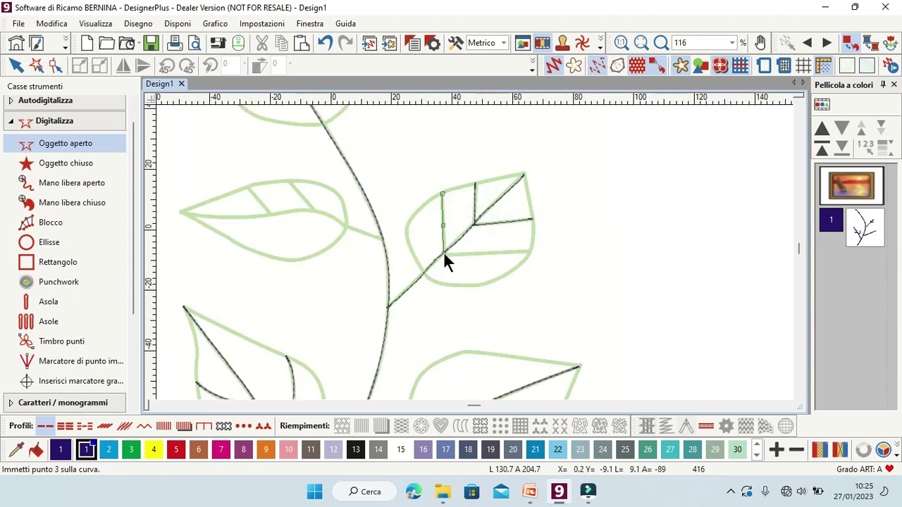
left_click(530, 251)
key("Return")
Step: Trace the upper-left leaf's centre and side veins and the spiral inside the top leaf as open objects
left_click(181, 211)
key("Return")
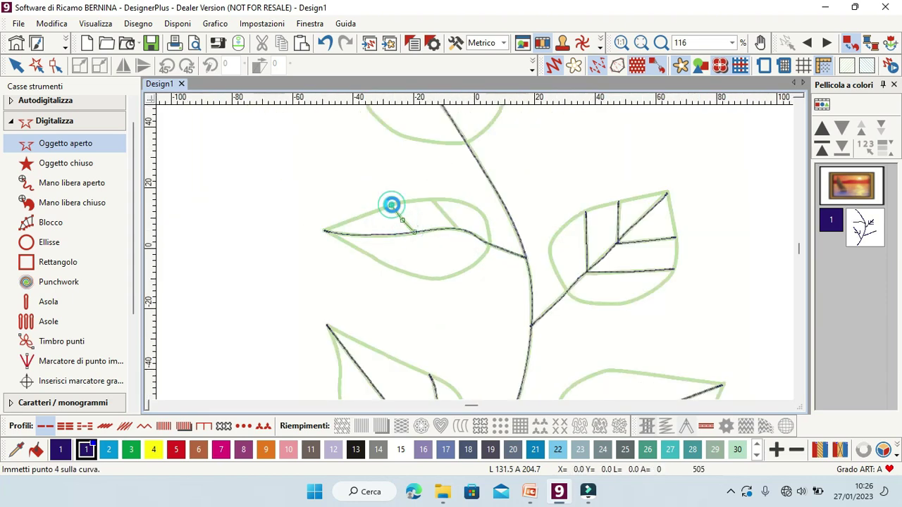
scroll(458, 211, "up", 3)
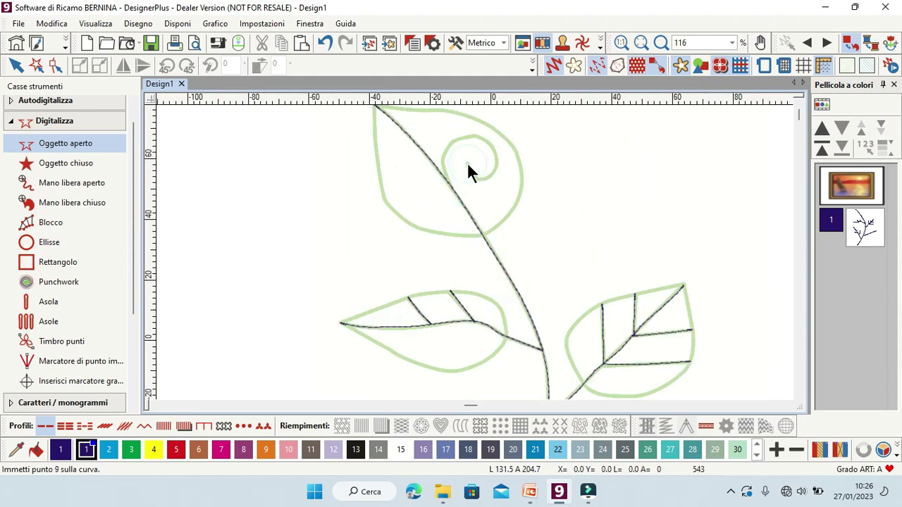
scroll(467, 163, "up", 3)
Step: Reshape the top leaf's spiral by moving the curve points on its lower and right side outwards onto the artwork line
left_click(16, 66)
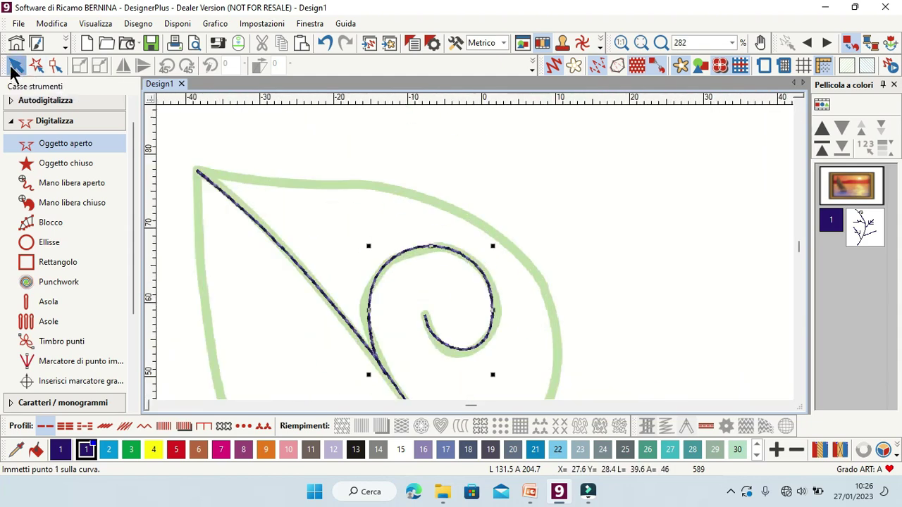
left_click(56, 66)
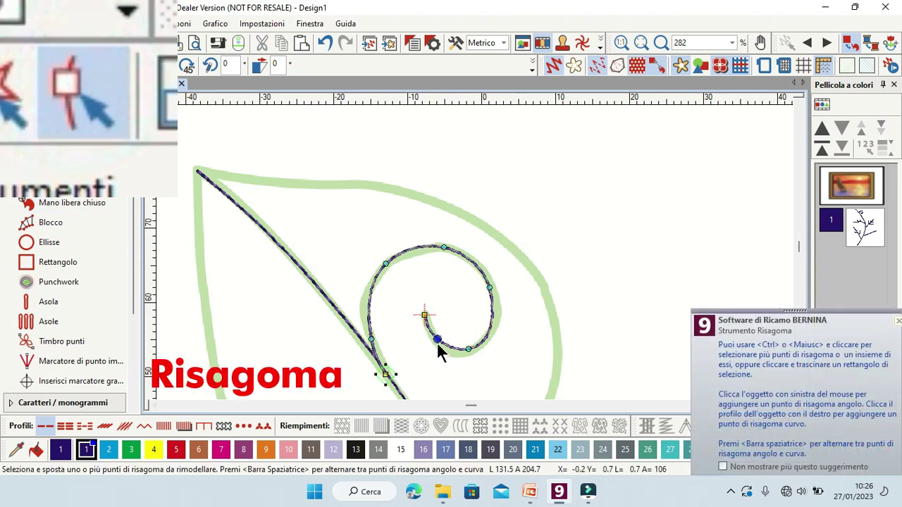
left_click(437, 339)
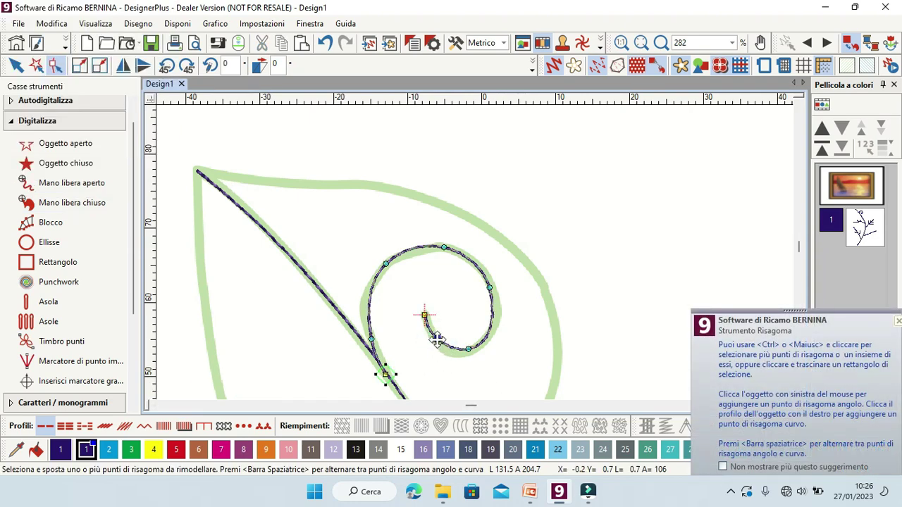
left_click_drag(467, 350, 479, 353)
left_click(491, 287)
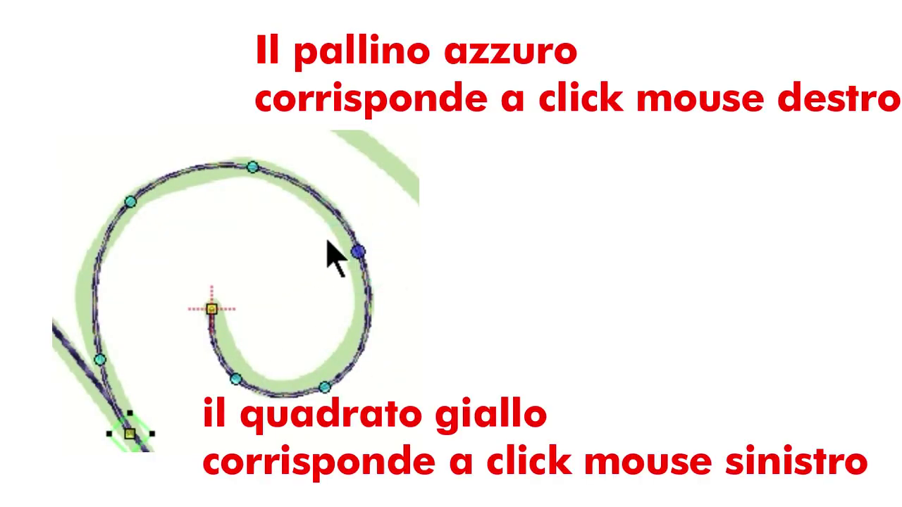
Step: Add a curve point on the spiral's left side and fit its left and upper-left curve to the artwork line
left_click_drag(132, 205, 131, 218)
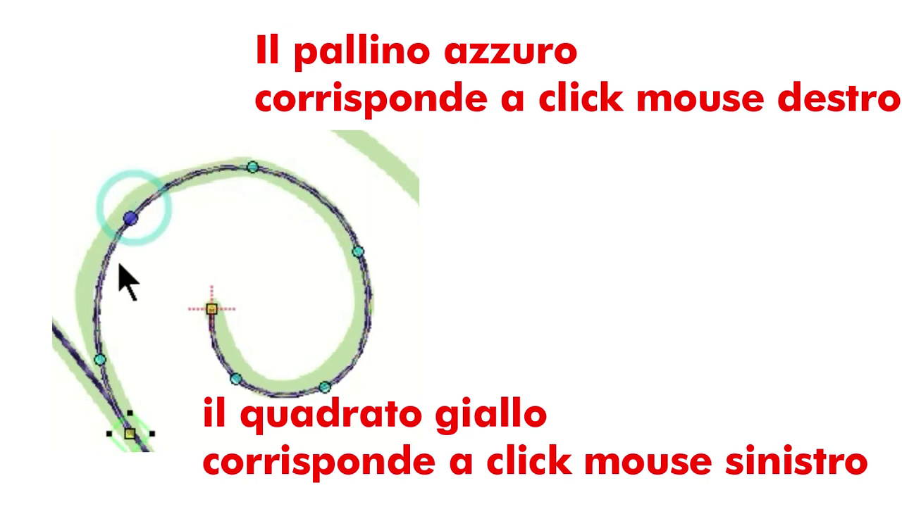
left_click(98, 290)
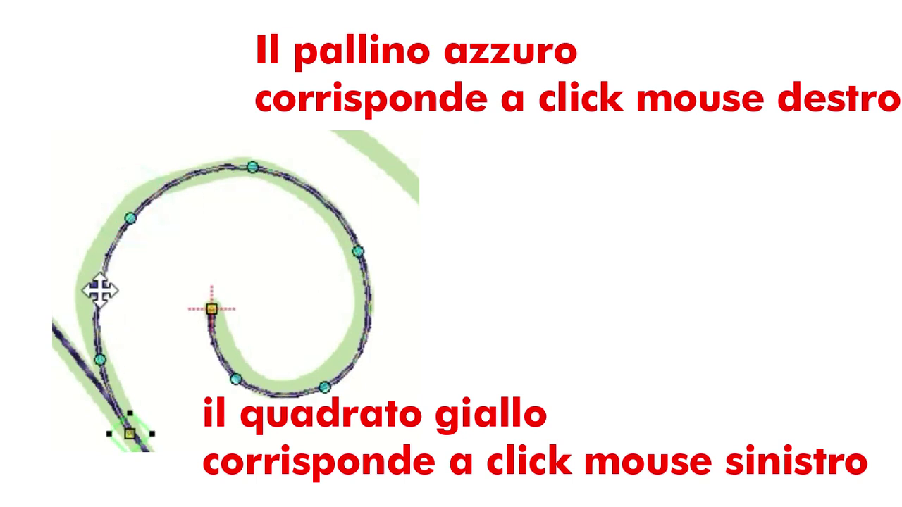
mouse_move(94, 284)
left_mouse_down()
mouse_move(74, 284)
mouse_move(83, 282)
left_mouse_up()
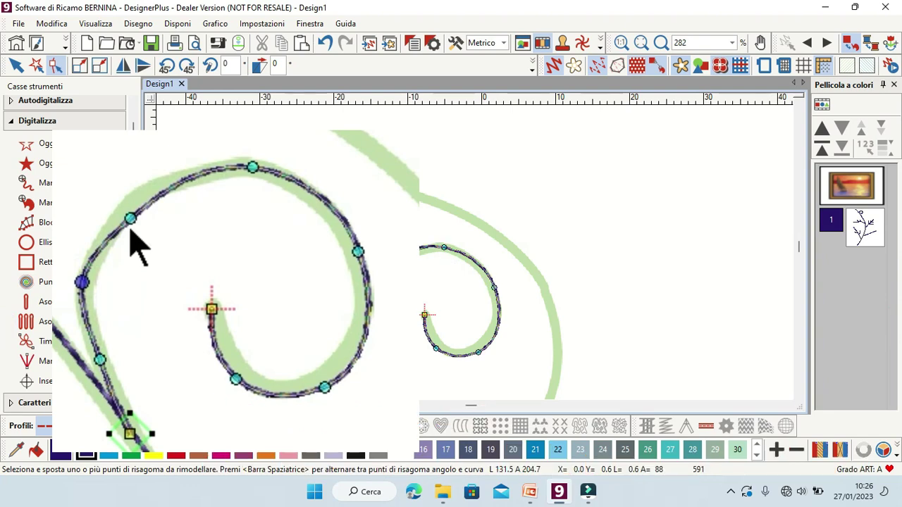
right_click(131, 204)
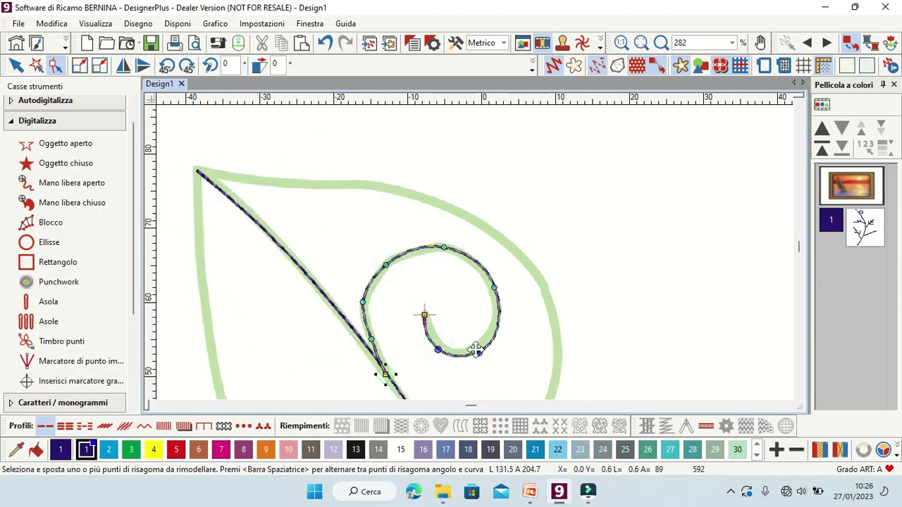
left_click(15, 64)
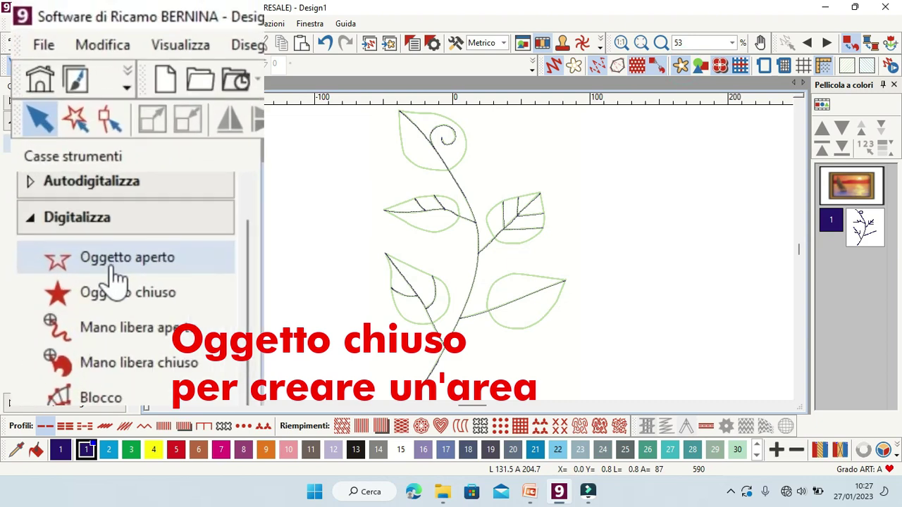
Step: Trace the lower-right leaf's outline from the artwork as a closed object in thread colour 33
left_click(56, 162)
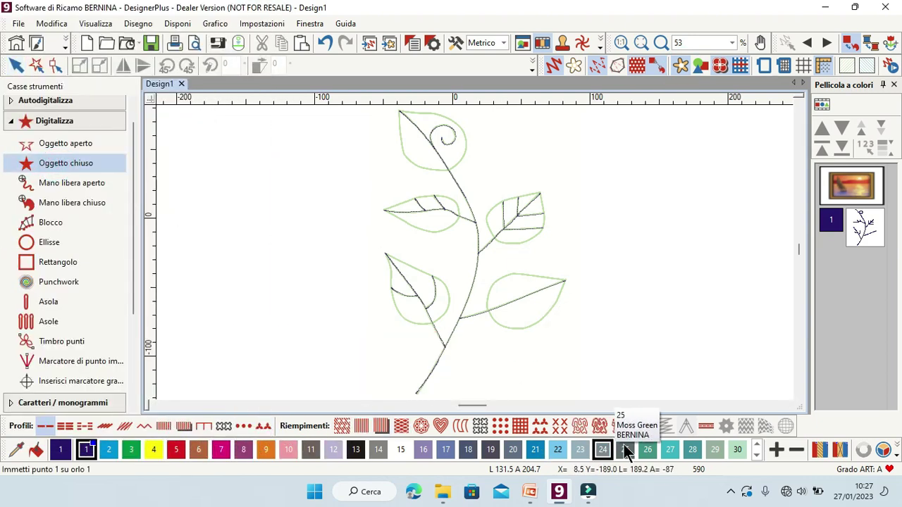
left_click(648, 451)
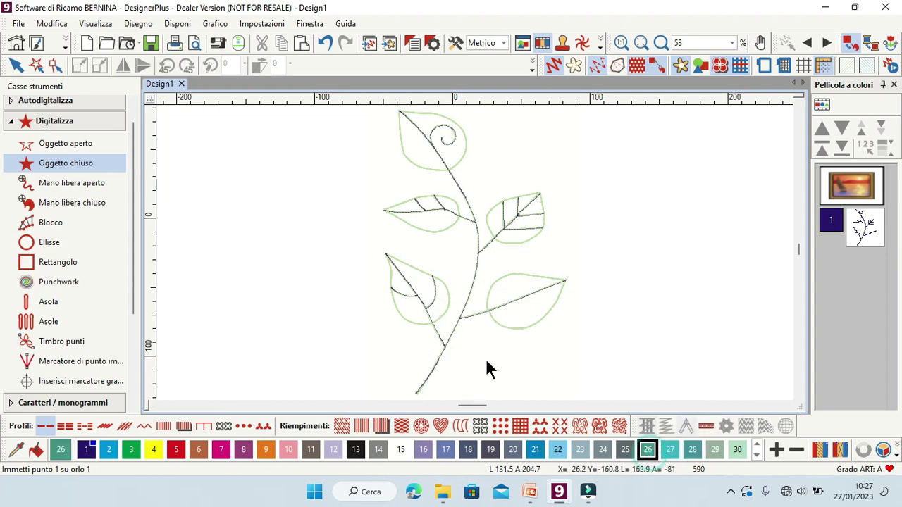
scroll(474, 254, "up", 4)
scroll(472, 251, "up", 3)
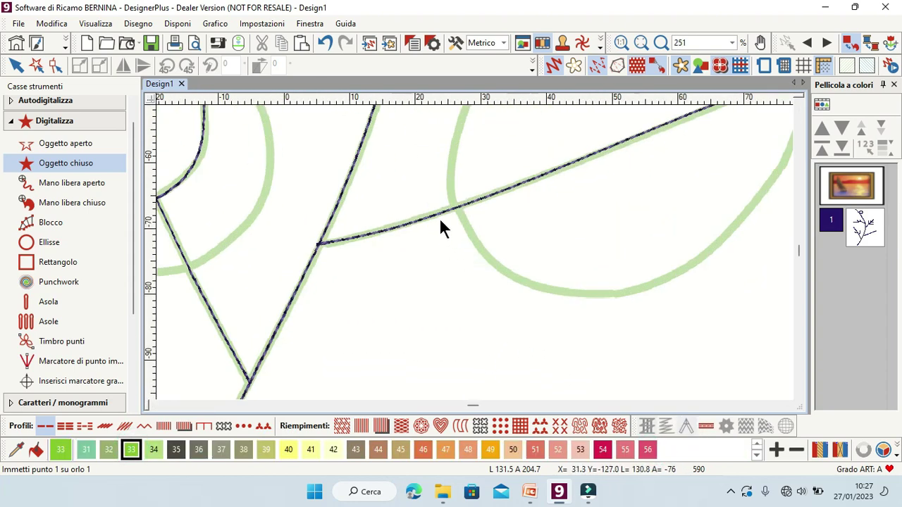
left_click(452, 208)
left_click(489, 263)
left_click(549, 290)
left_click(614, 295)
left_click(670, 277)
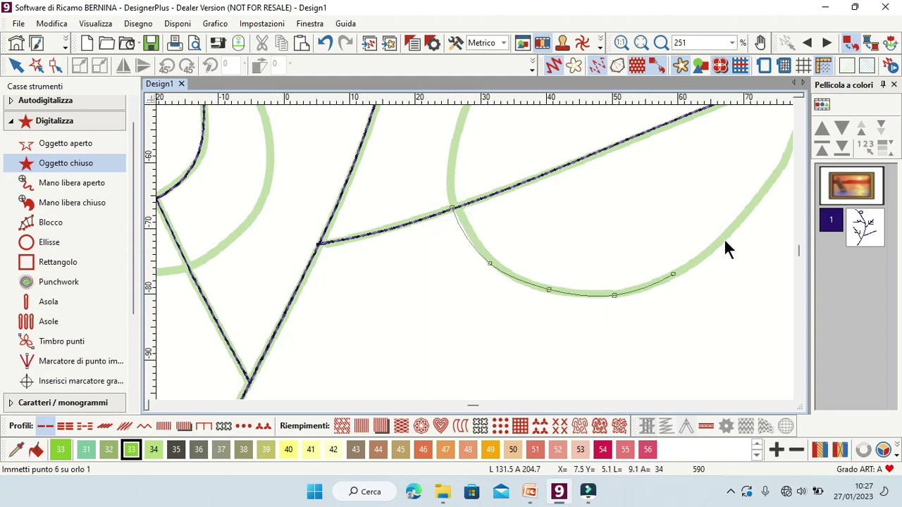
left_click(728, 235)
left_click(644, 181)
left_click(665, 118)
left_click(586, 148)
left_click(536, 205)
left_click(411, 189)
left_click(243, 295)
key("Return")
left_click(17, 63)
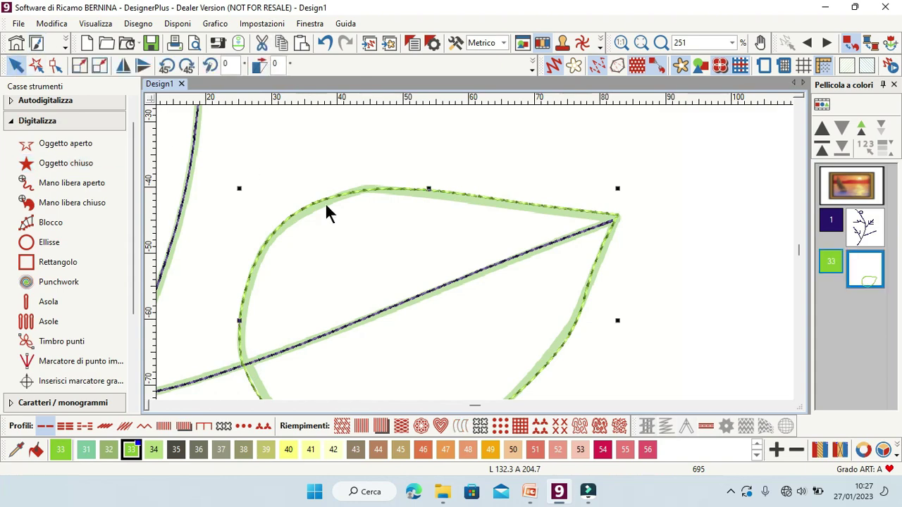
Step: Try a slanted outline stitch on the lower-right leaf, and replace it with the first fill stitch type
scroll(477, 261, "down", 2)
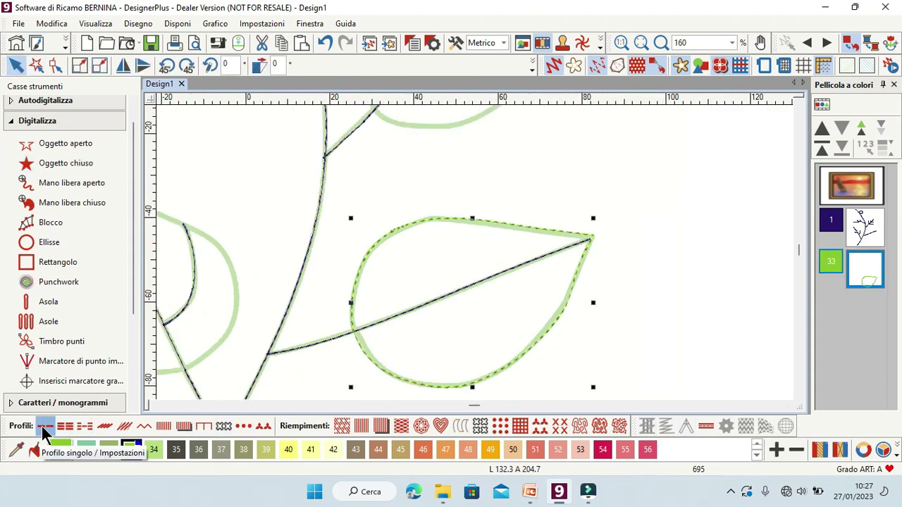
left_click(104, 425)
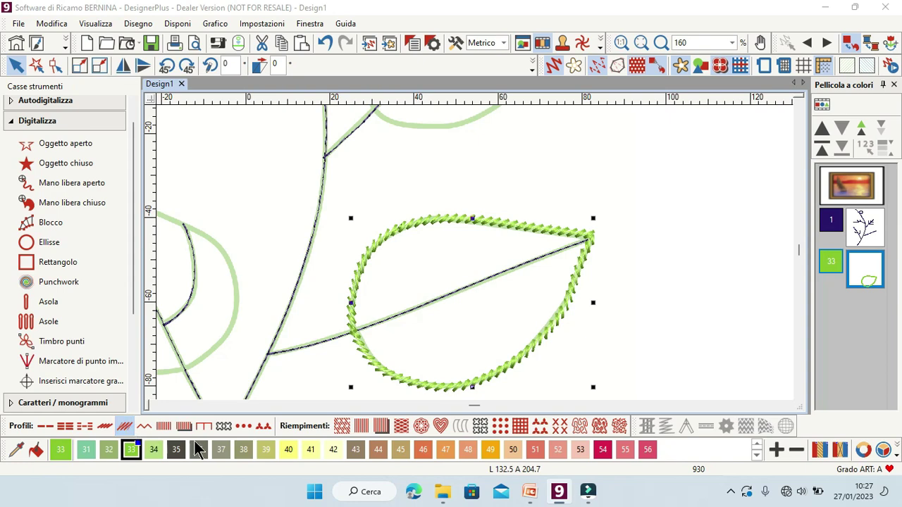
left_click(342, 426)
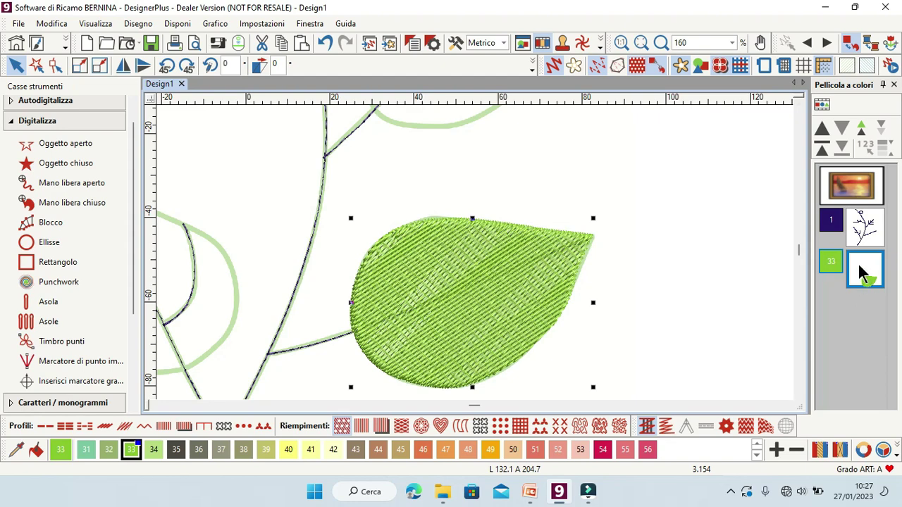
left_click(717, 285)
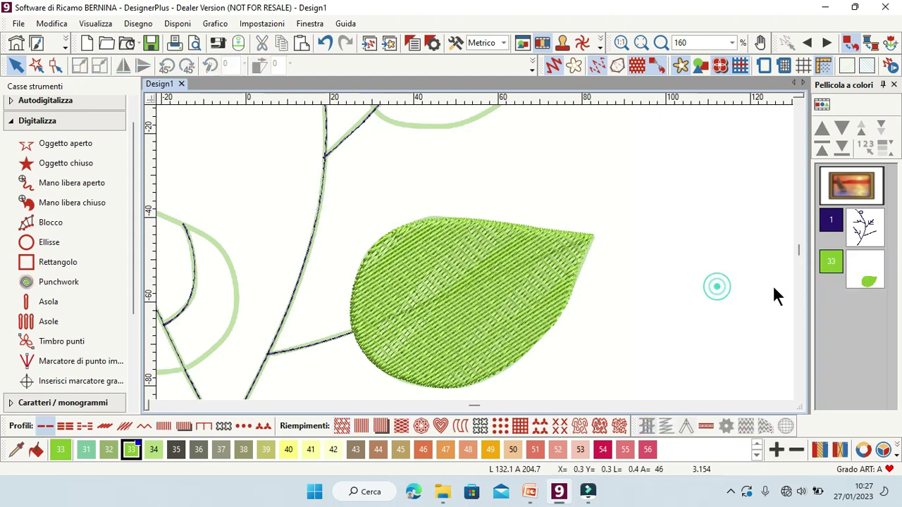
Step: Move the green leaf ahead of the stem in the colour sequence and recolour the stem and veins with colour 13
left_click(852, 278)
left_click_drag(852, 278, 863, 226)
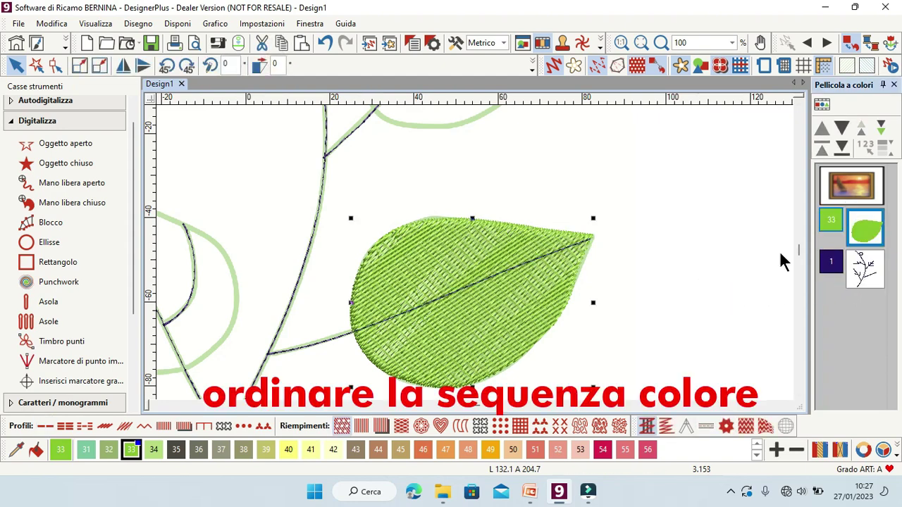
left_click(680, 261)
scroll(475, 253, "down", 2)
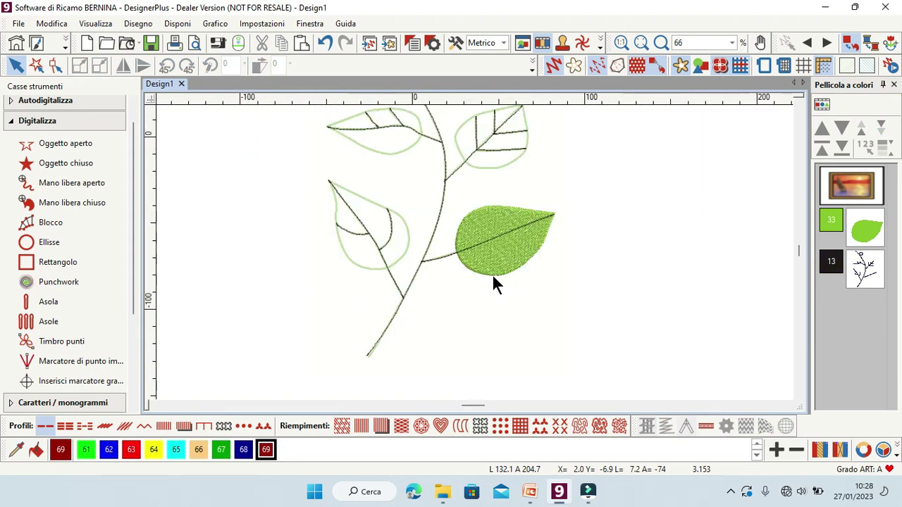
Step: Duplicate the filled leaf and place the copy over the lower-left leaf artwork, turned so its tip points to the upper left
left_click(492, 275)
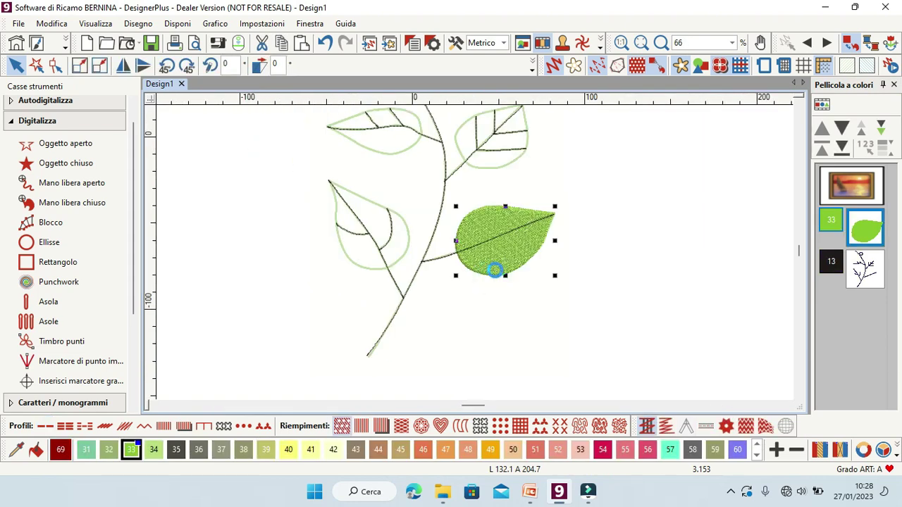
key("ctrl+d")
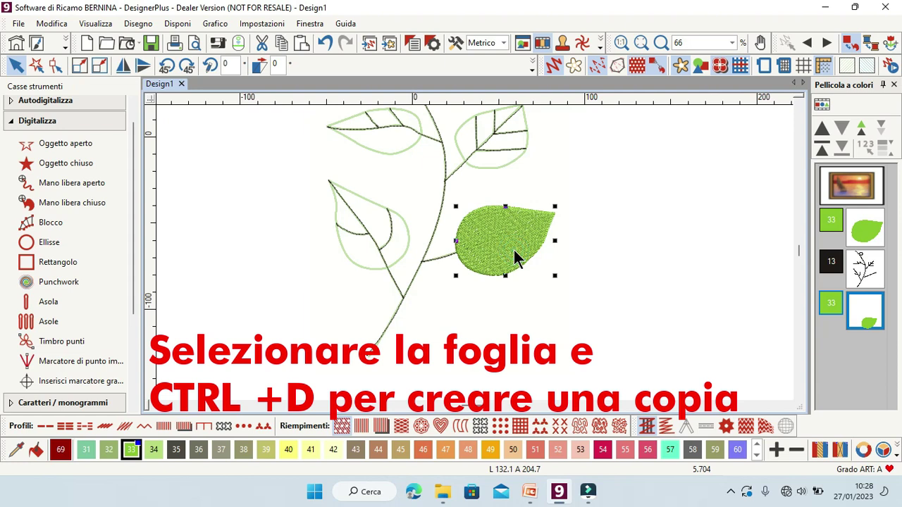
left_click_drag(519, 256, 286, 263)
mouse_move(324, 214)
left_mouse_down()
mouse_move(302, 195)
mouse_move(203, 174)
mouse_move(326, 230)
left_mouse_up()
left_click_drag(429, 321, 523, 299)
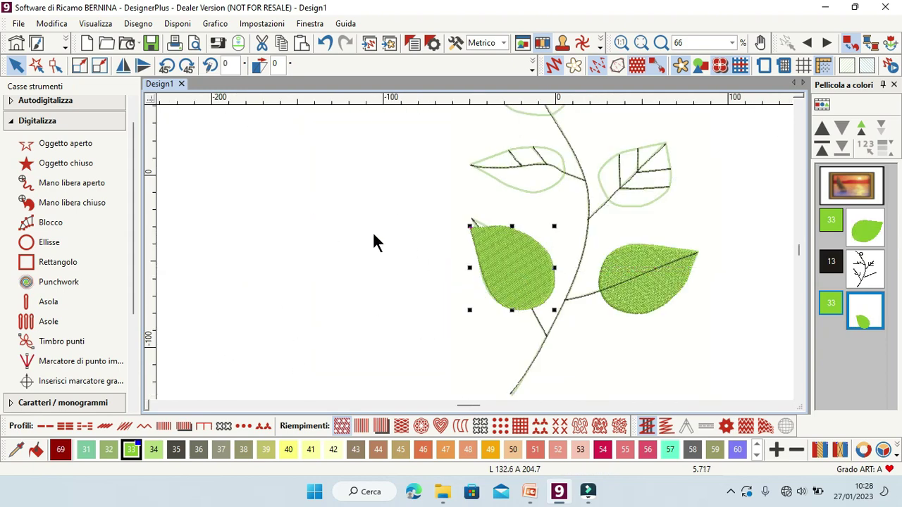
Step: Reshape the lower-left leaf by moving its tip and upper-edge points onto the artwork outline
left_click(55, 65)
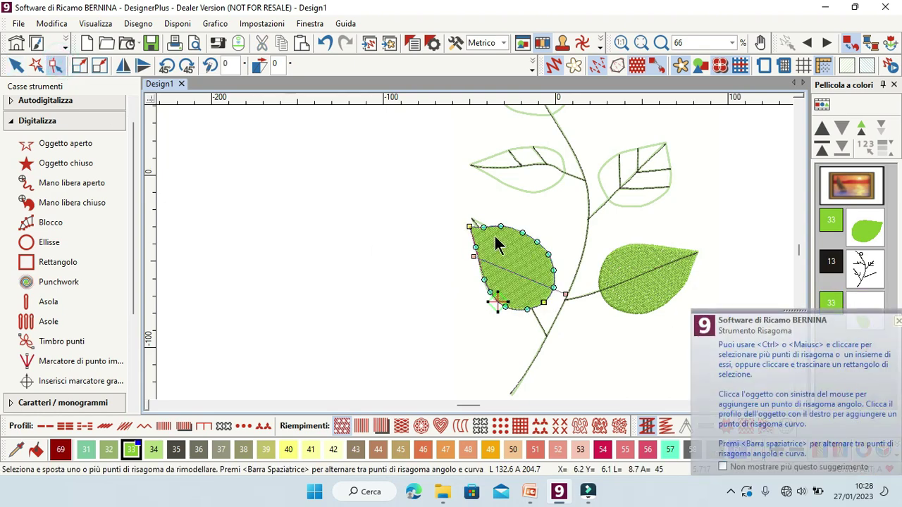
scroll(496, 238, "up", 6)
left_click_drag(408, 252, 415, 218)
left_click(458, 253)
left_click_drag(527, 248, 520, 258)
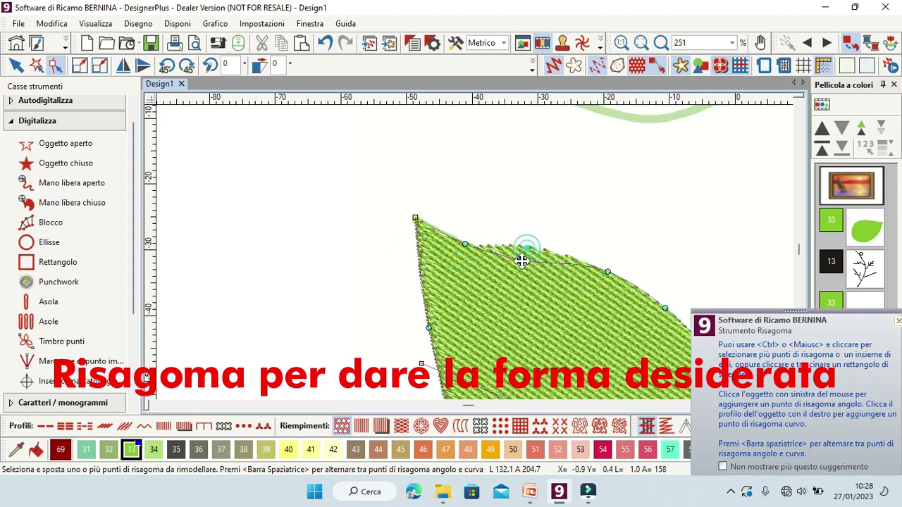
left_click_drag(607, 271, 603, 287)
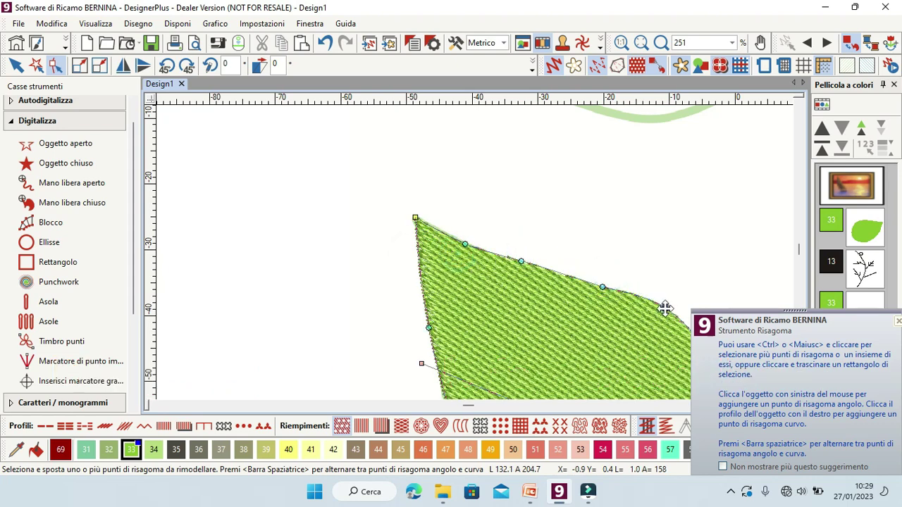
left_click(662, 311)
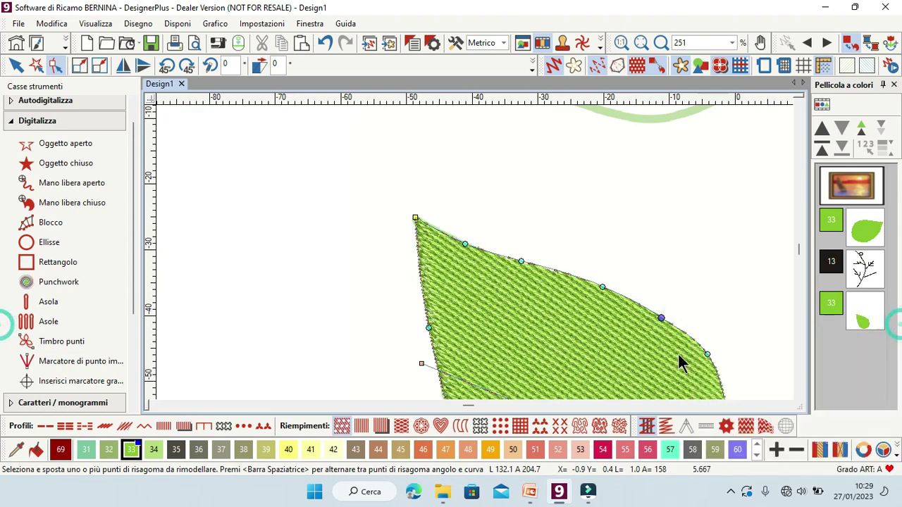
Step: Fit the lower-left leaf's bottom curve to the artwork and move the leaf ahead of the stem in the colour sequence
scroll(393, 365, "down", 3)
left_click(375, 328)
left_click(482, 349)
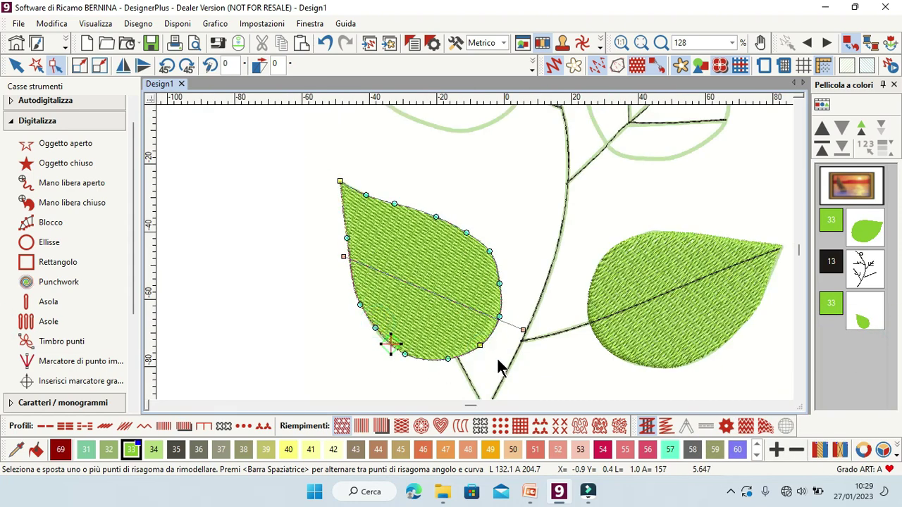
key("Escape")
scroll(477, 261, "down", 3)
left_click(670, 268)
Step: Copy and paste the lower-left leaf, mirror the copy horizontally and place it over the upper-right leaf artwork
left_click(486, 266)
key("ctrl+c")
key("ctrl+v")
left_click(614, 191)
left_click(122, 66)
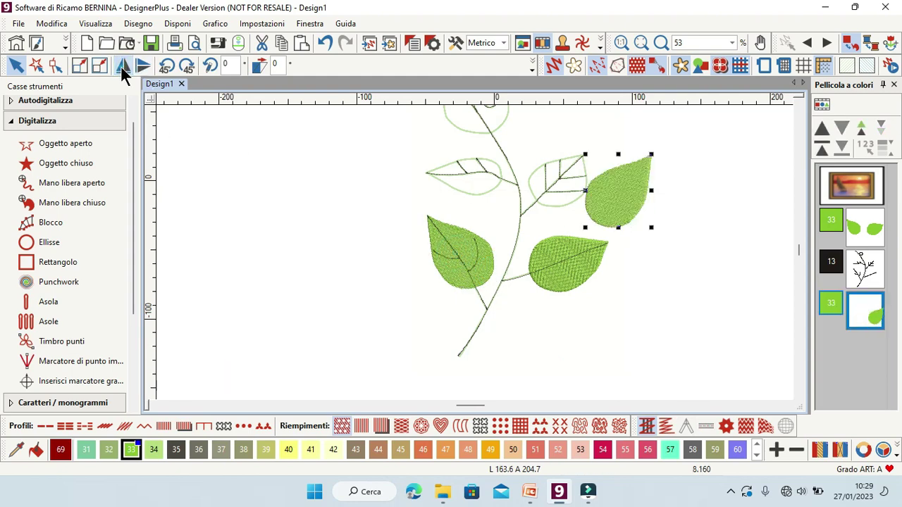
left_click_drag(638, 224, 569, 203)
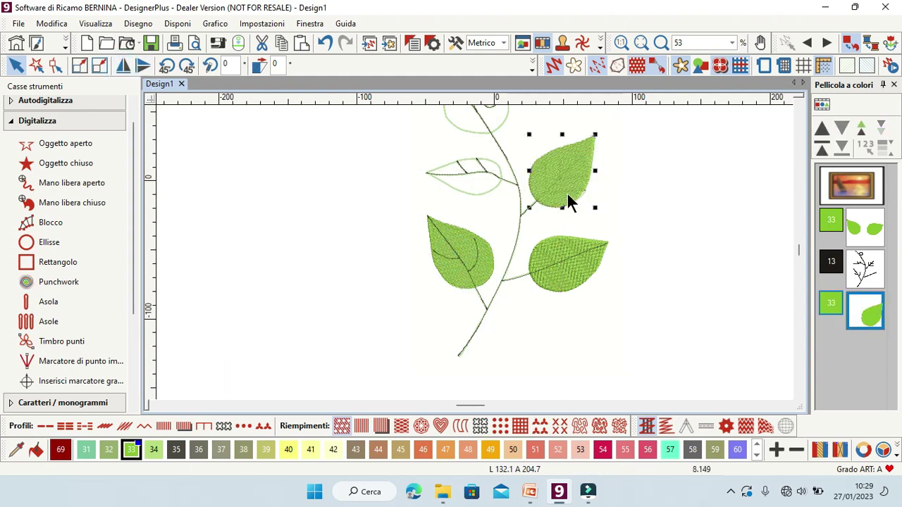
Step: Turn off the artistic view to see the background artwork through the upper-right leaf
left_click(553, 65)
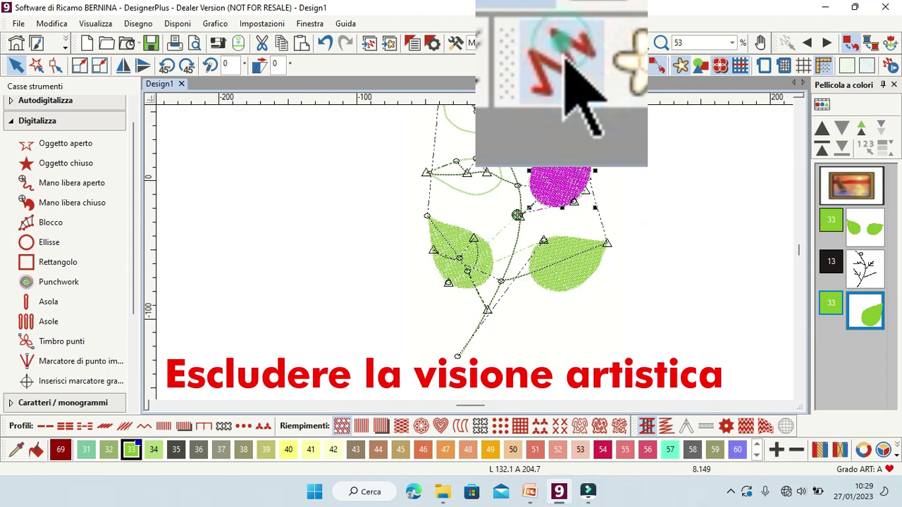
scroll(477, 258, "up", 4)
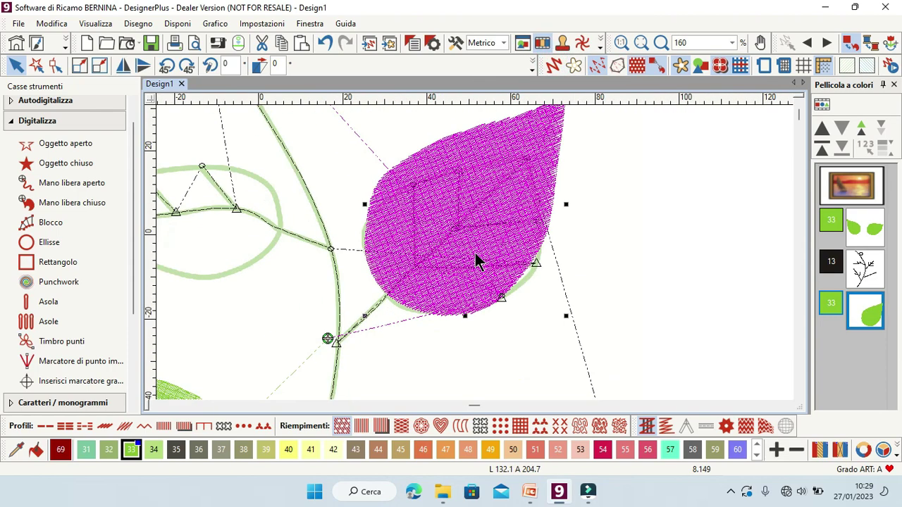
scroll(477, 260, "down", 3)
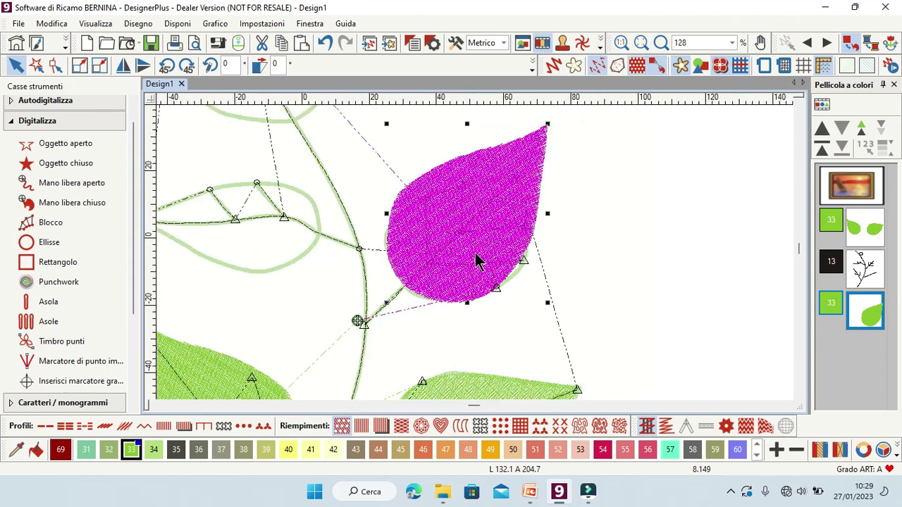
left_click(802, 111)
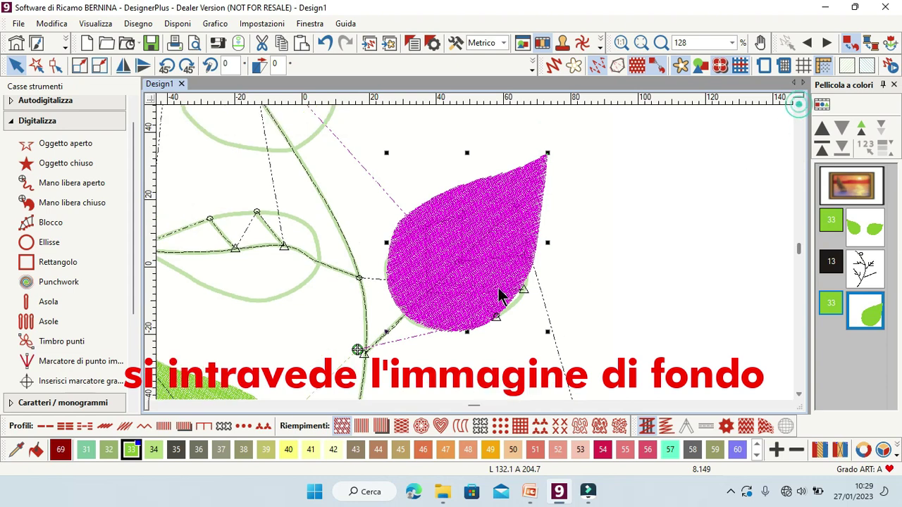
Step: Reshape the upper-right leaf by pulling its tip inwards, deleting surplus points beside it and fitting the outline to the artwork
left_click(55, 65)
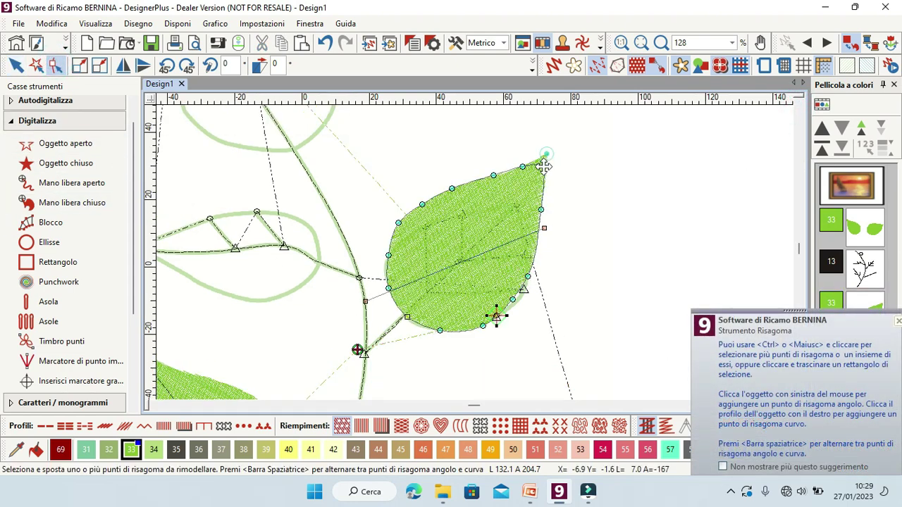
left_click_drag(547, 153, 517, 205)
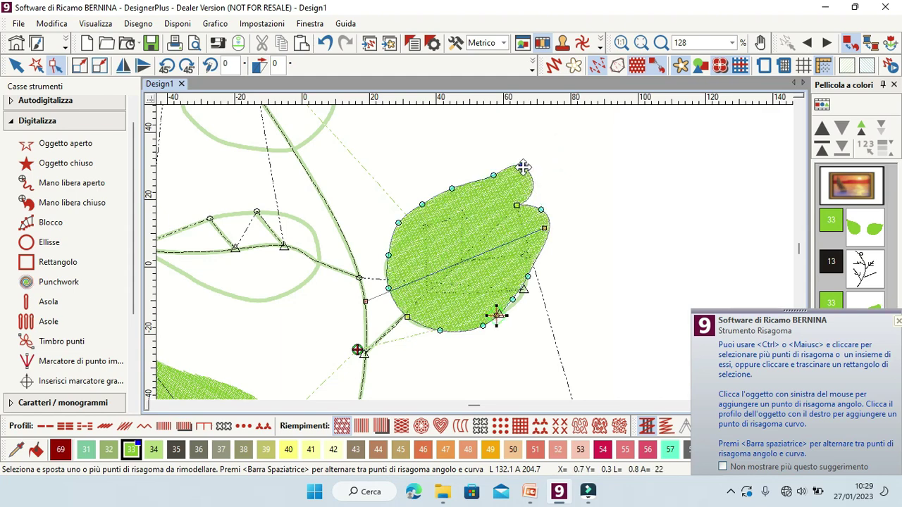
left_click_drag(523, 166, 492, 176)
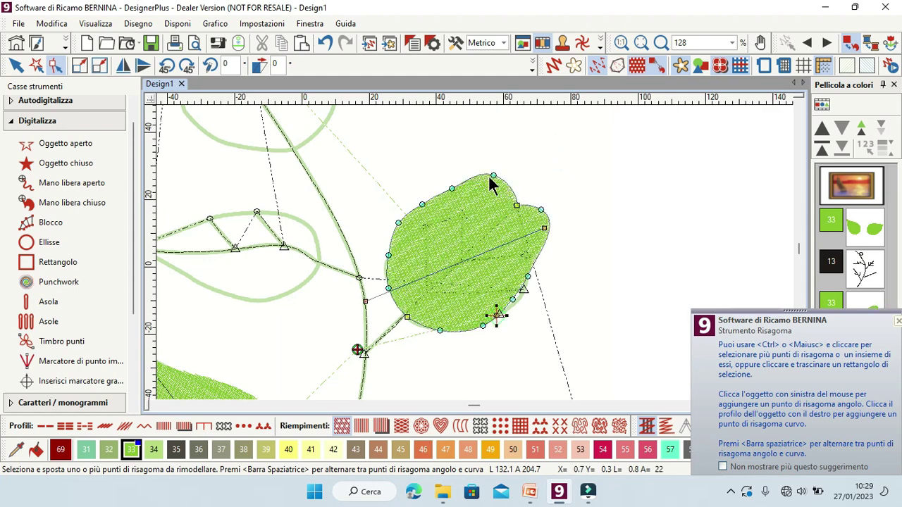
left_click(493, 177)
key("Delete")
left_click(541, 209)
key("Delete")
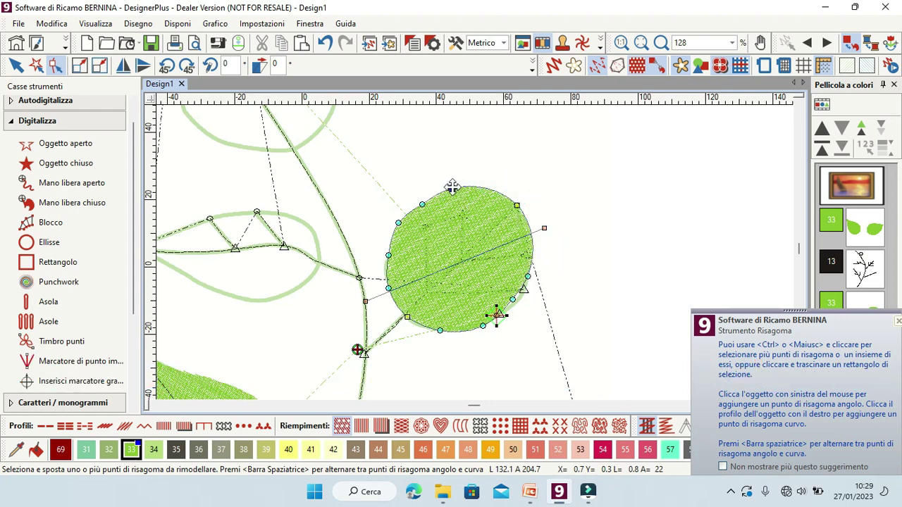
left_click_drag(517, 206, 543, 229)
key("Escape")
key("0")
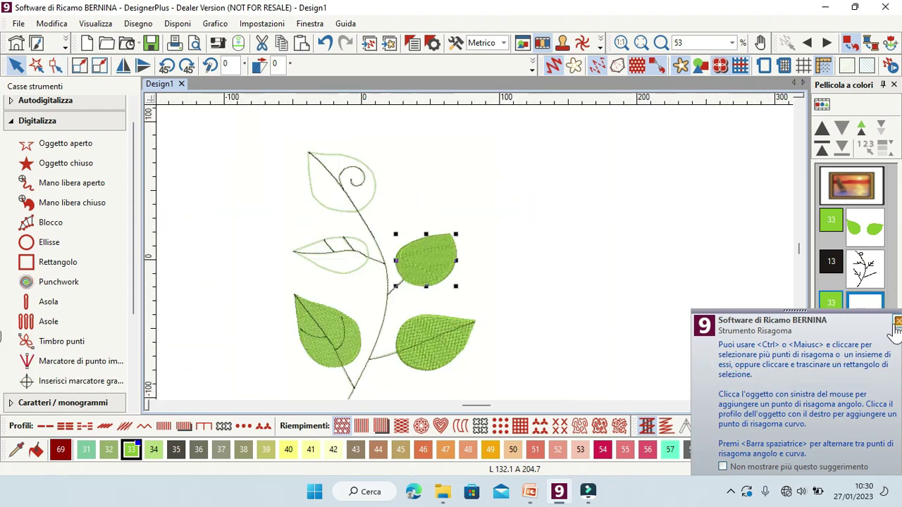
Step: Duplicate a finished leaf and place the copy over the top leaf artwork
left_click(898, 322)
key("ctrl+d")
left_click(410, 173)
left_click_drag(383, 201, 267, 143)
scroll(474, 251, "up", 2)
scroll(474, 254, "down", 2)
Step: Duplicate the leaf again and place the copy over the upper-left leaf artwork
key("ctrl+d")
left_click(393, 325)
left_click(355, 289)
left_click_drag(355, 289, 336, 303)
Step: Reshape the upper-left leaf so its tip and edges follow the narrow artwork outline
scroll(394, 364, "up", 5)
scroll(421, 325, "down", 2)
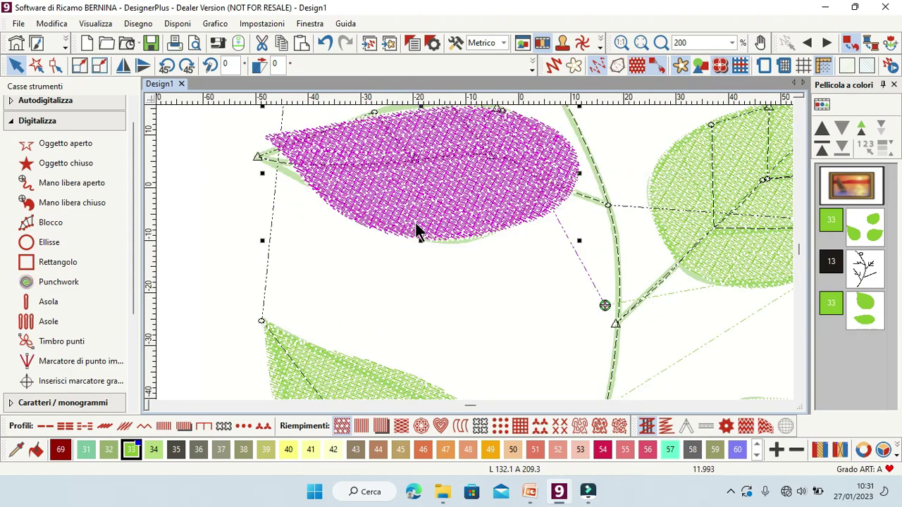
left_click(55, 65)
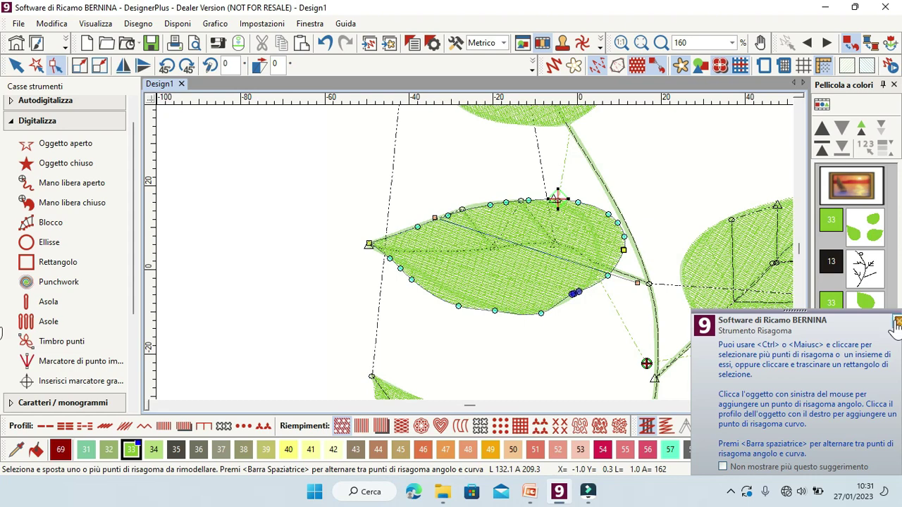
key("Escape")
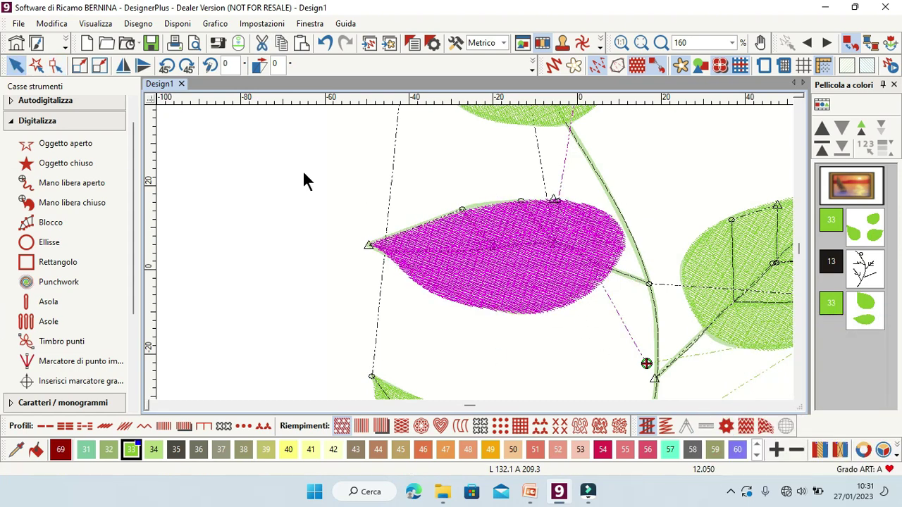
Step: Move the top and upper-left leaves ahead of the stem in the colour sequence, joining the other green leaves
left_click(302, 179)
scroll(541, 295, "down", 2)
left_click(865, 310)
left_click_drag(862, 236, 863, 236)
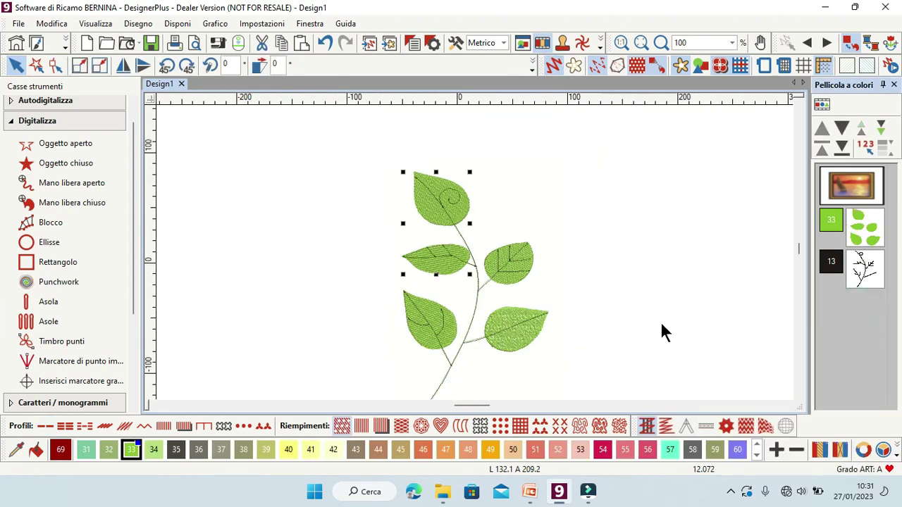
left_click(644, 326)
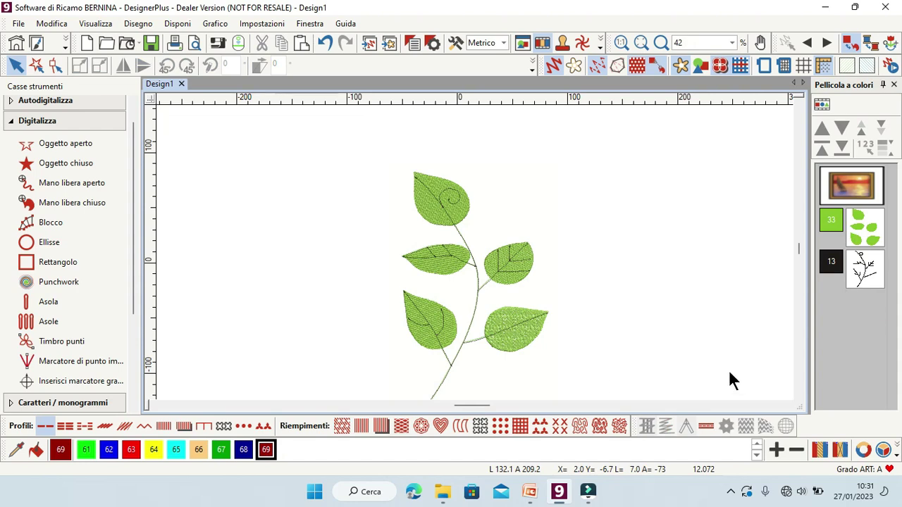
Step: Turn off the realistic stitch view and fit the whole leaf branch in the window
left_click(554, 66)
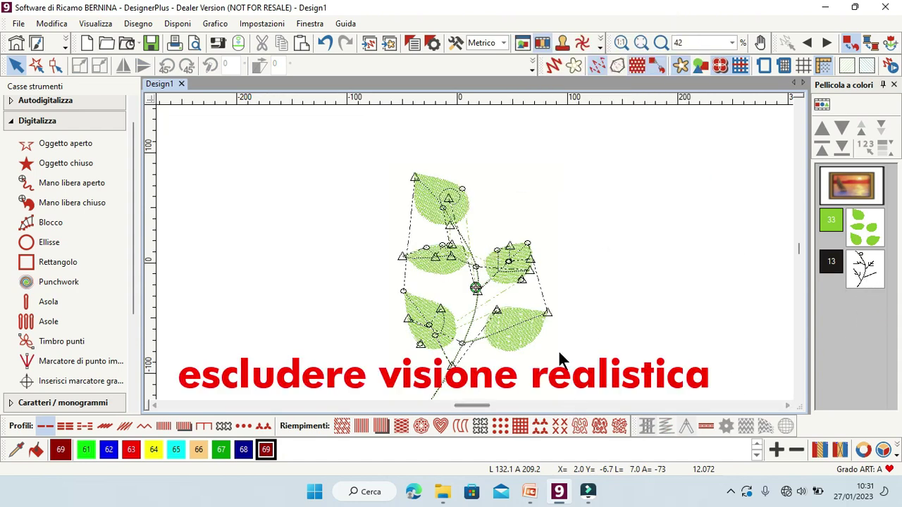
left_click(733, 42)
left_click(724, 56)
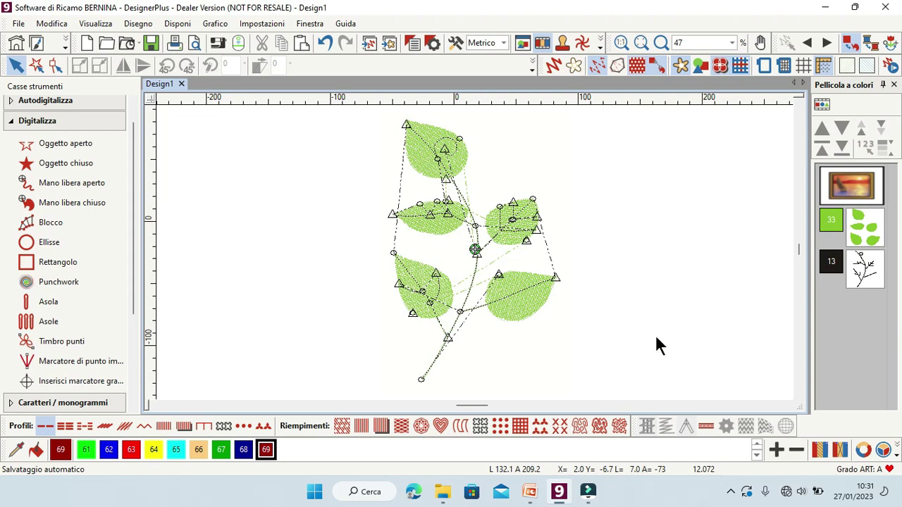
Step: Apply Branching (Ramificazione) to all black stem and vein objects, with the entry point at the stem's lower end
left_click(880, 277)
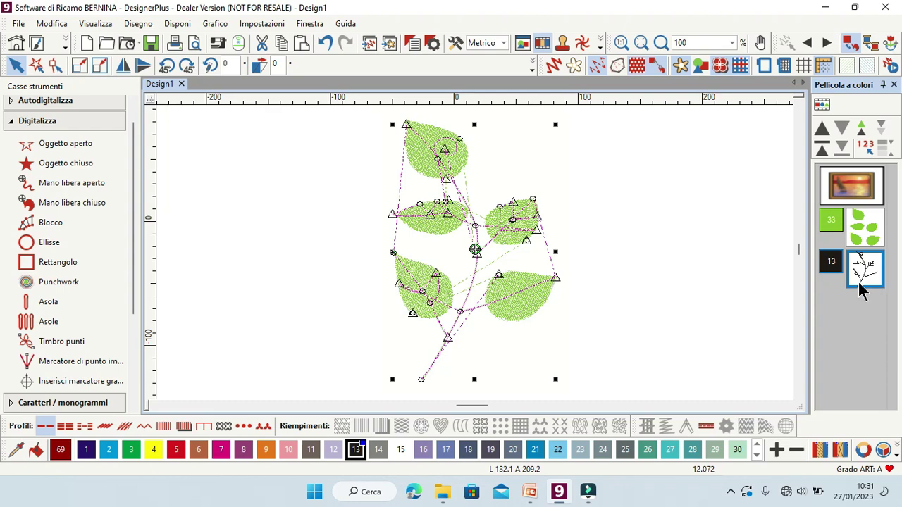
left_click_drag(134, 155, 143, 117)
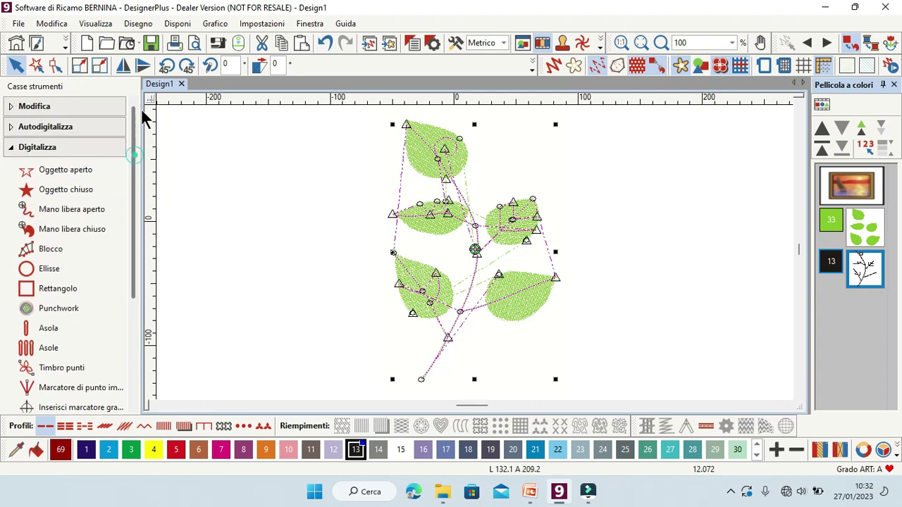
left_click(115, 146)
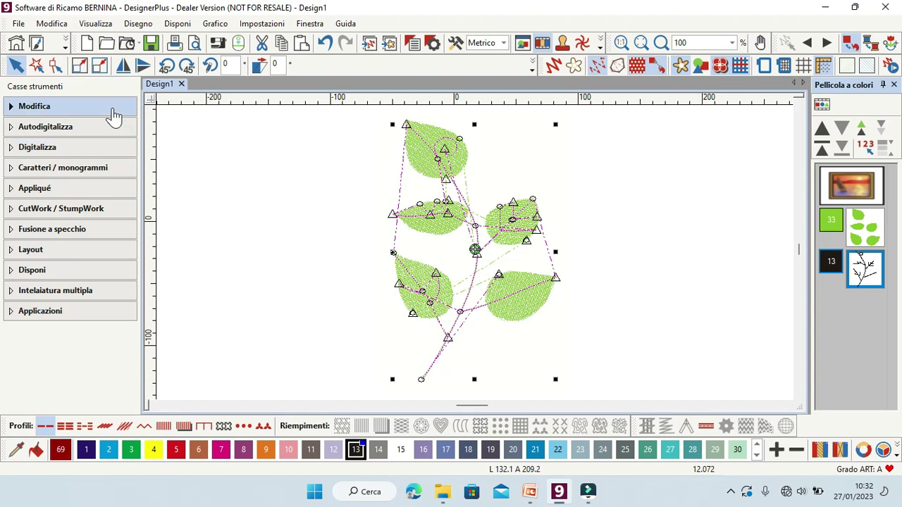
left_click(112, 107)
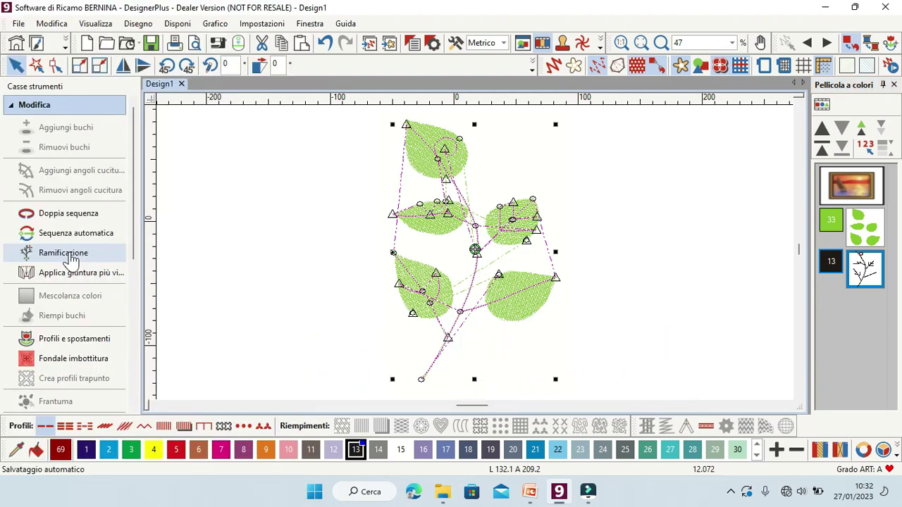
left_click(67, 253)
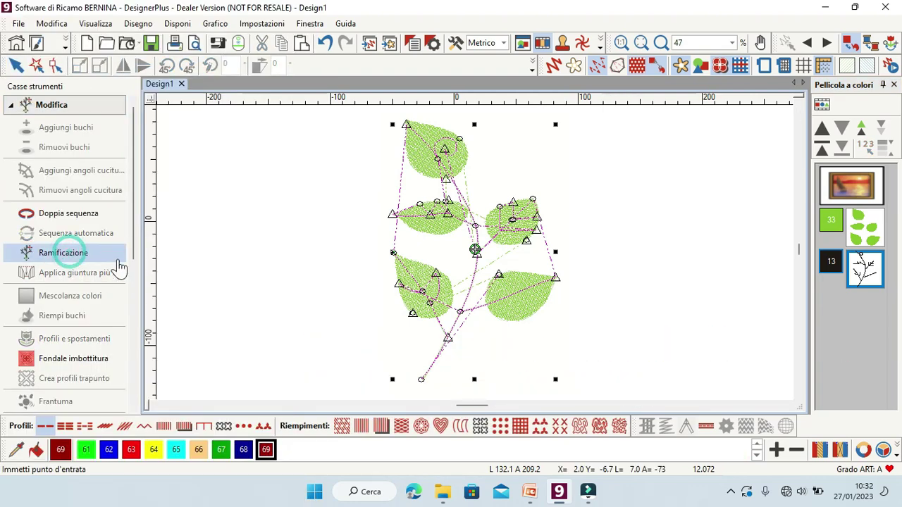
left_click(421, 380)
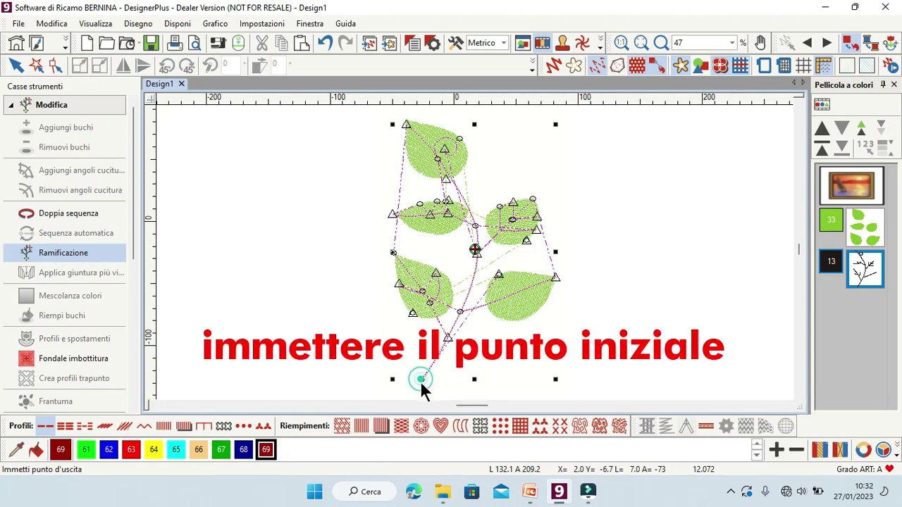
Step: Place the branching exit point at the inner end of the spiral vein in the top leaf
scroll(465, 243, "up", 2)
scroll(466, 243, "down", 2)
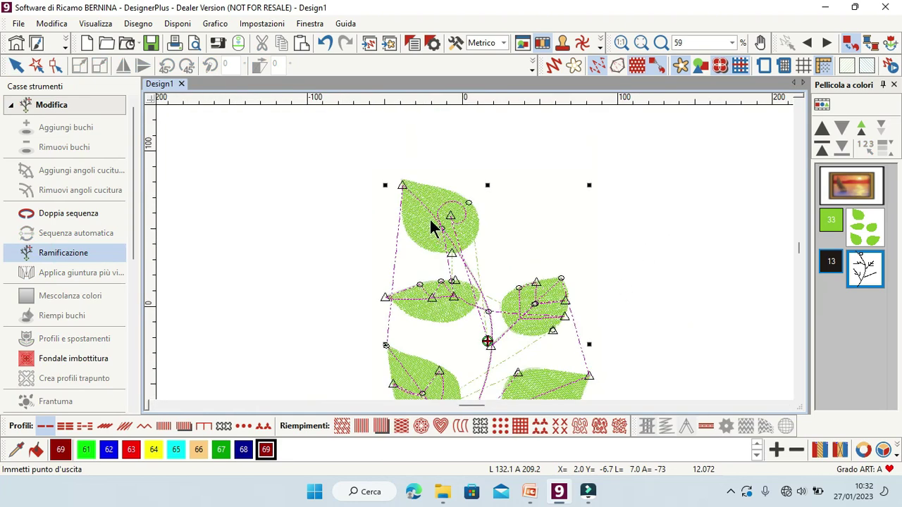
scroll(439, 210, "up", 5)
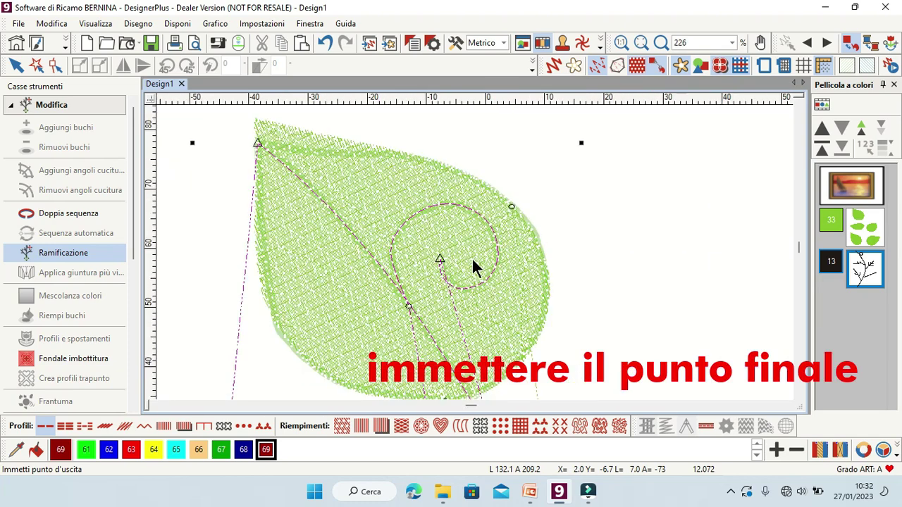
left_click(434, 255)
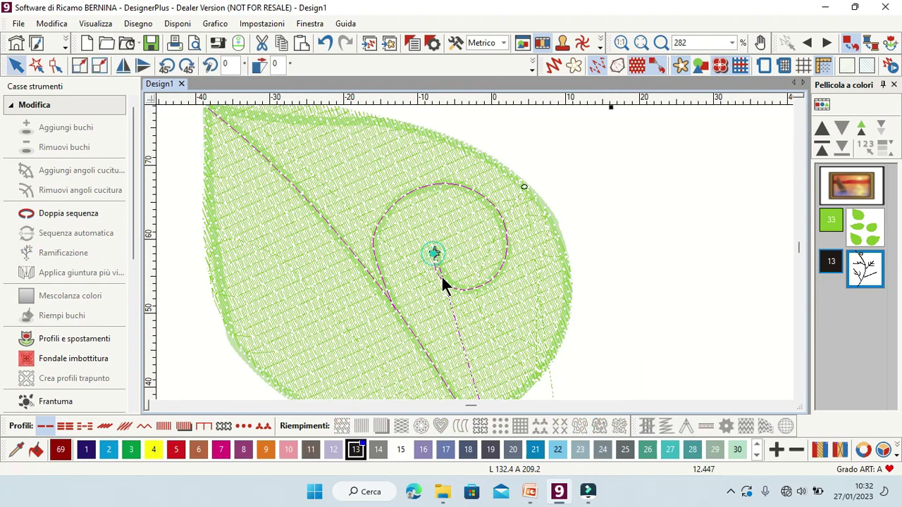
left_click(16, 65)
key("0")
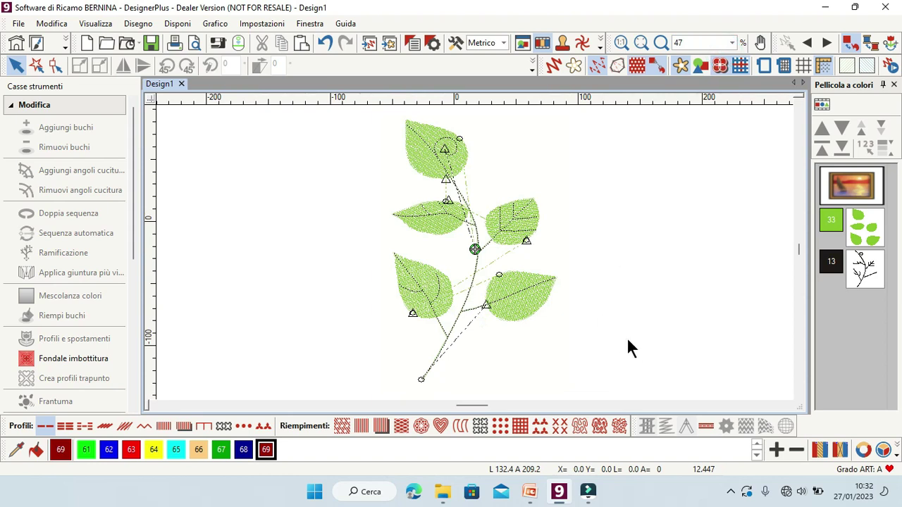
Step: Undo and redo the stem branching to compare the stitch connections before and after
left_click(323, 42)
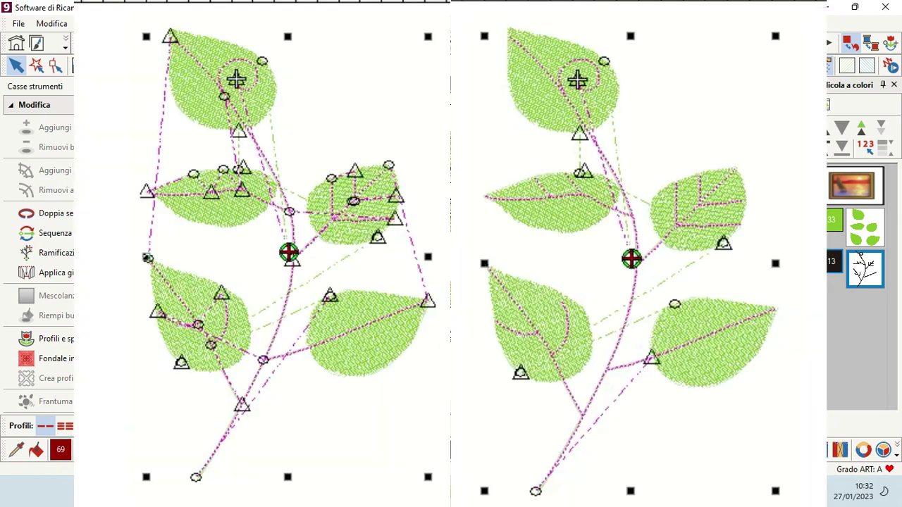
left_click(343, 42)
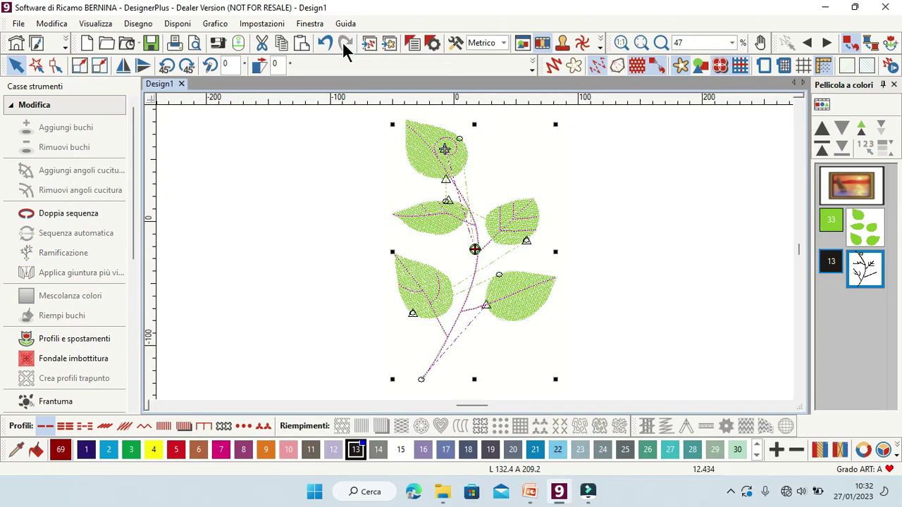
left_click(616, 268)
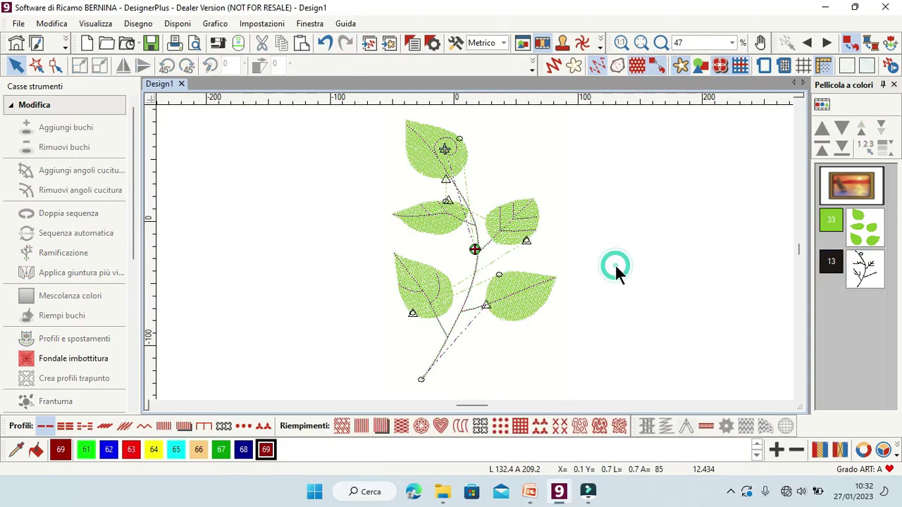
left_click(324, 41)
left_click(671, 354)
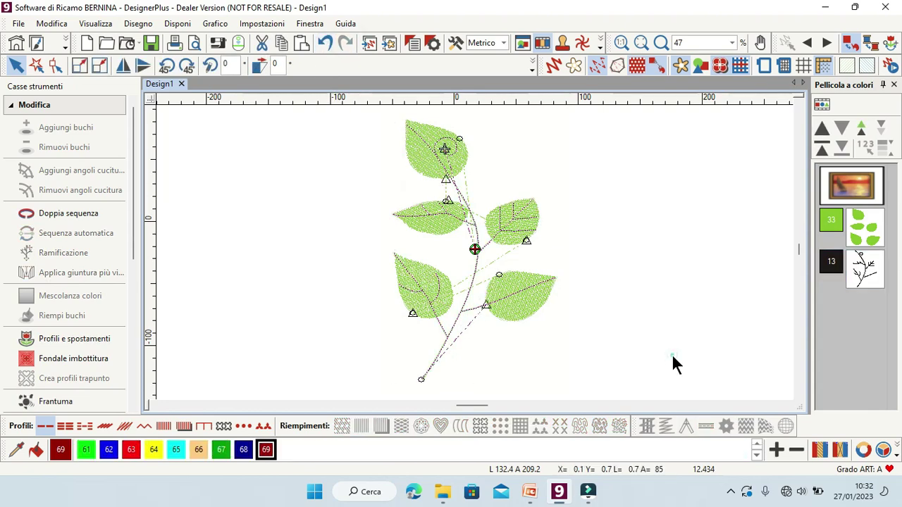
Step: Branch all green leaves from the lower-left leaf's base to the lower-right leaf's base, and turn the realistic view back on
left_click(861, 224)
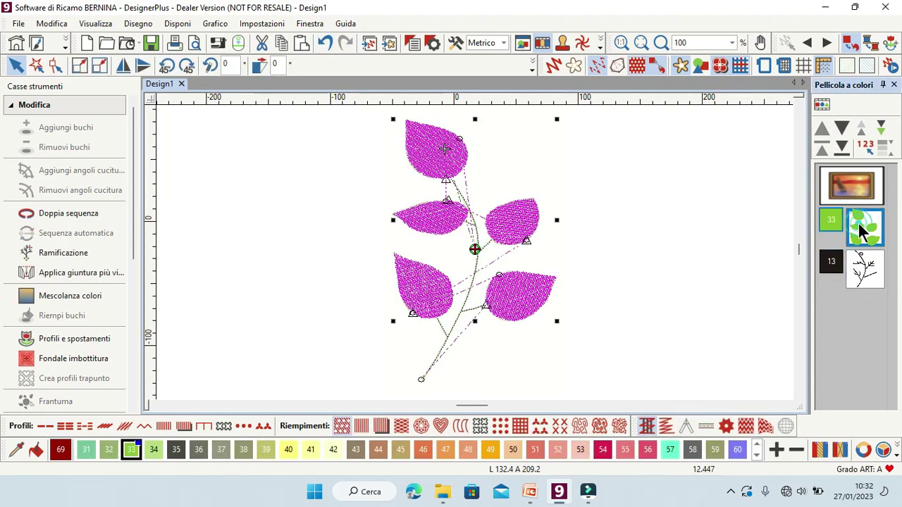
left_click(62, 252)
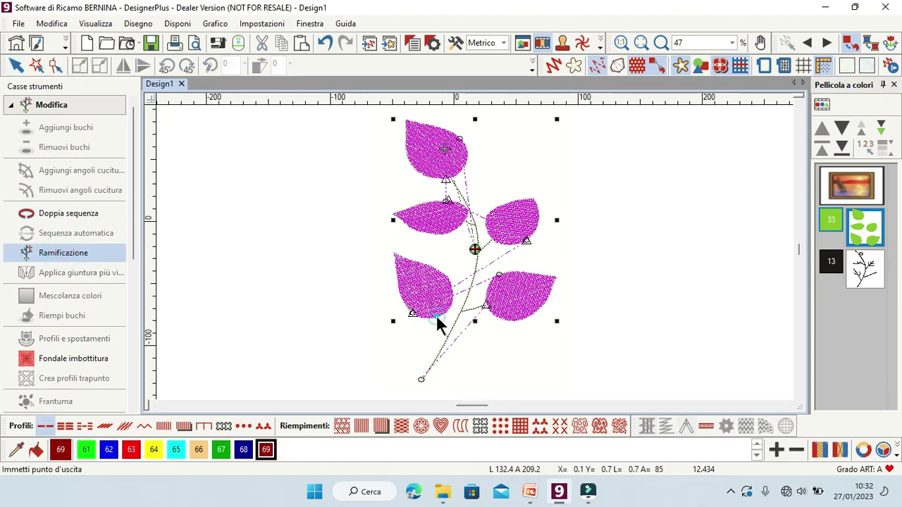
left_click(489, 311)
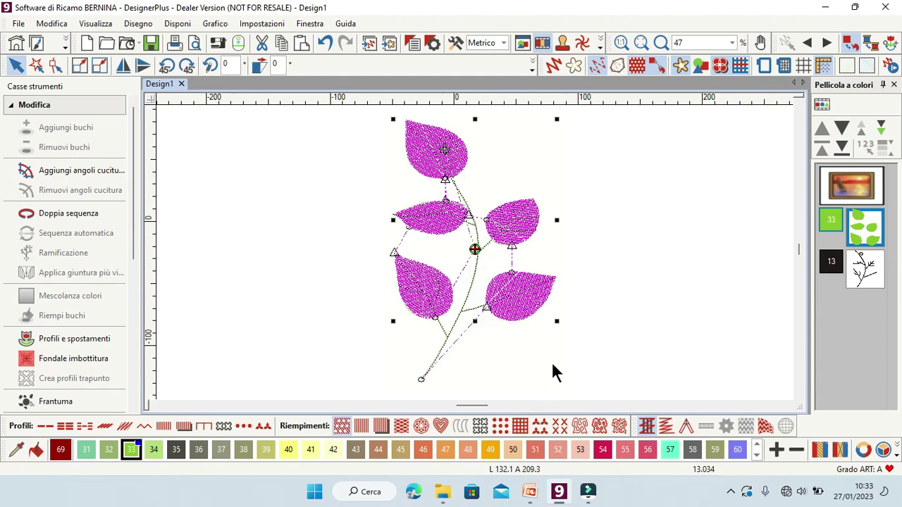
left_click(554, 66)
left_click(669, 256)
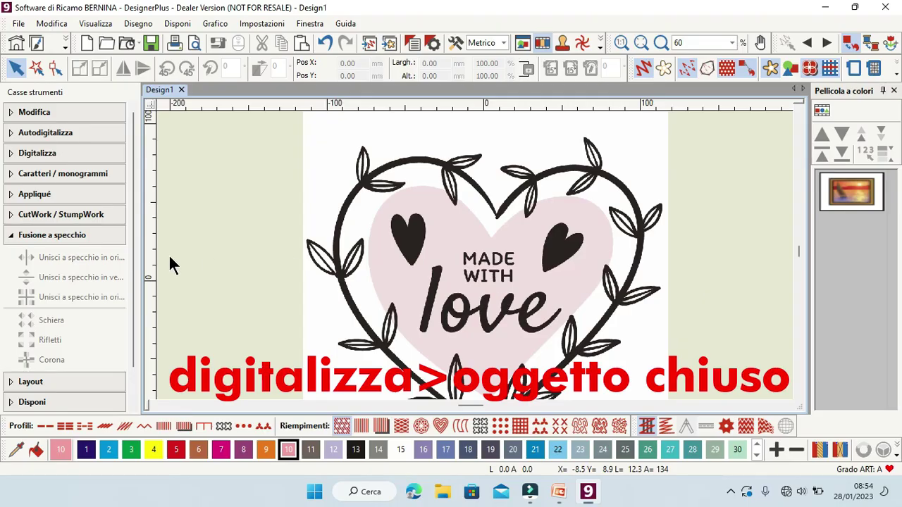
Step: Start a closed object at the pink heart's upper notch and trace the top of its right lobe with curve points
left_click(85, 152)
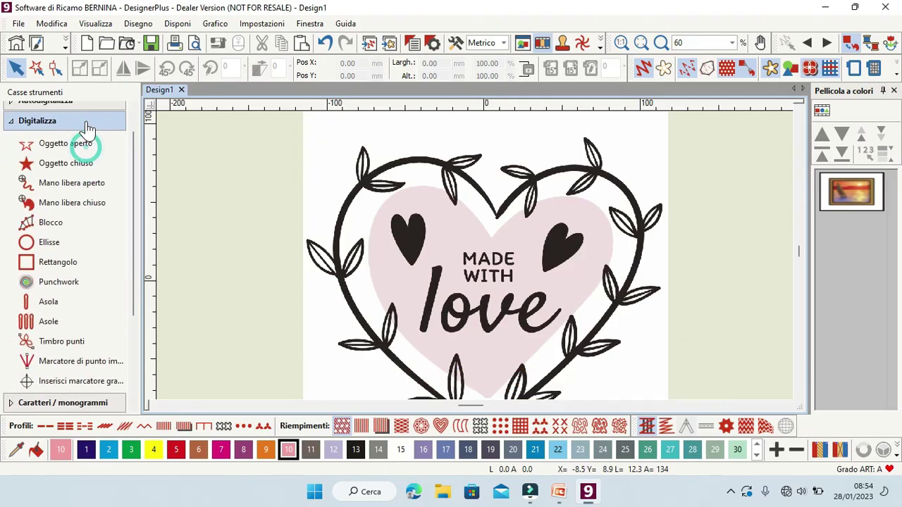
left_click(79, 163)
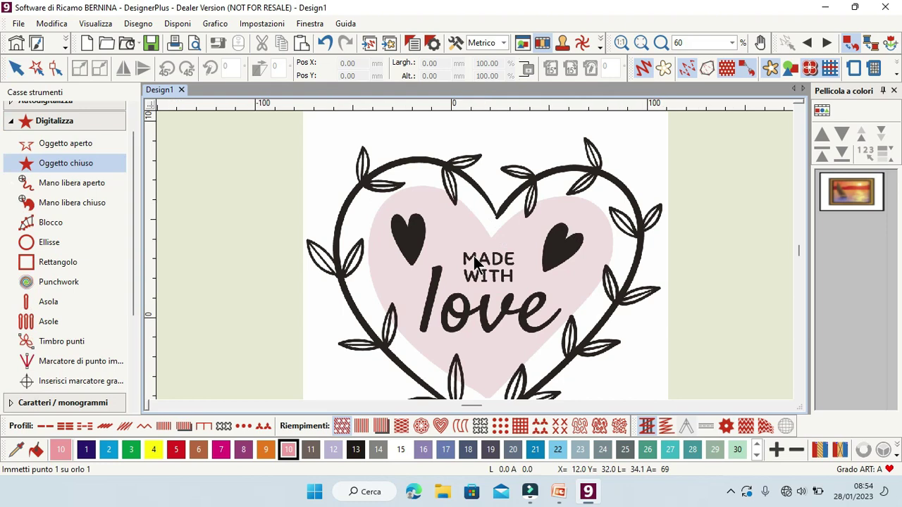
scroll(476, 262, "up", 5)
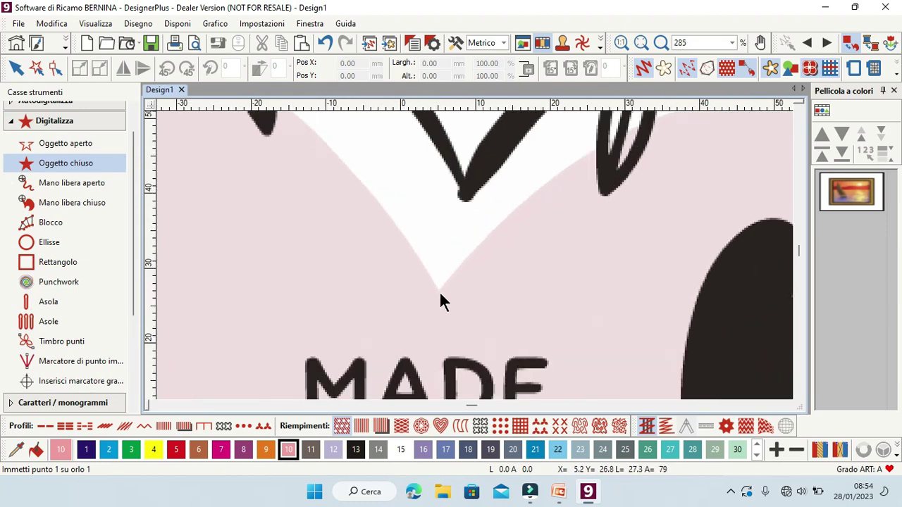
left_click(439, 291)
left_click(467, 255)
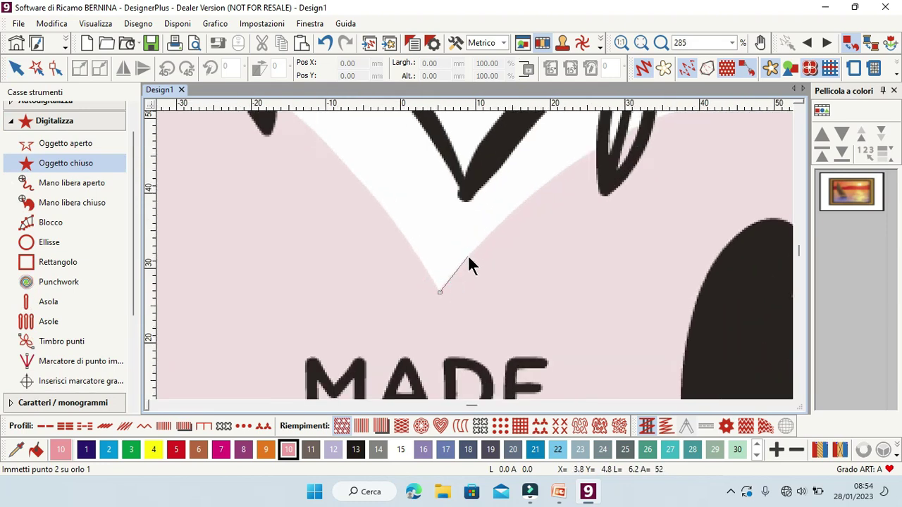
left_click(574, 163)
left_click(613, 165)
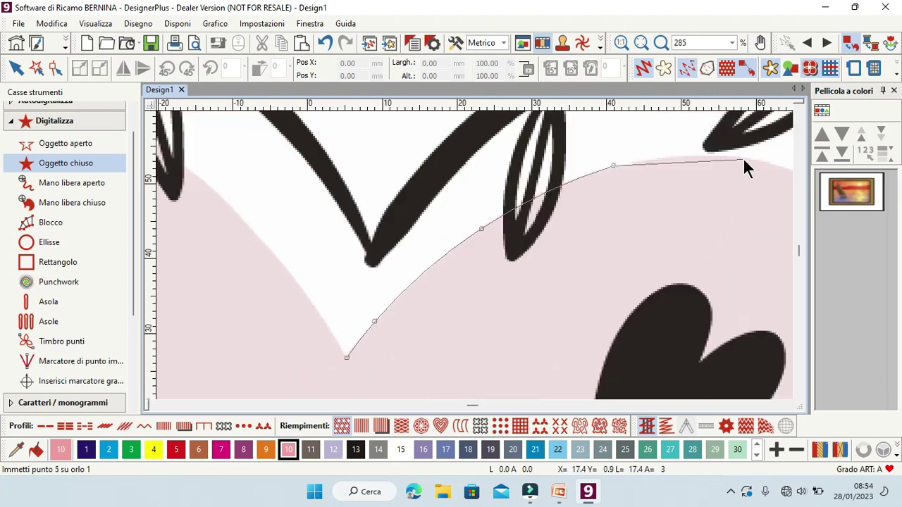
left_click(745, 157)
left_click(684, 236)
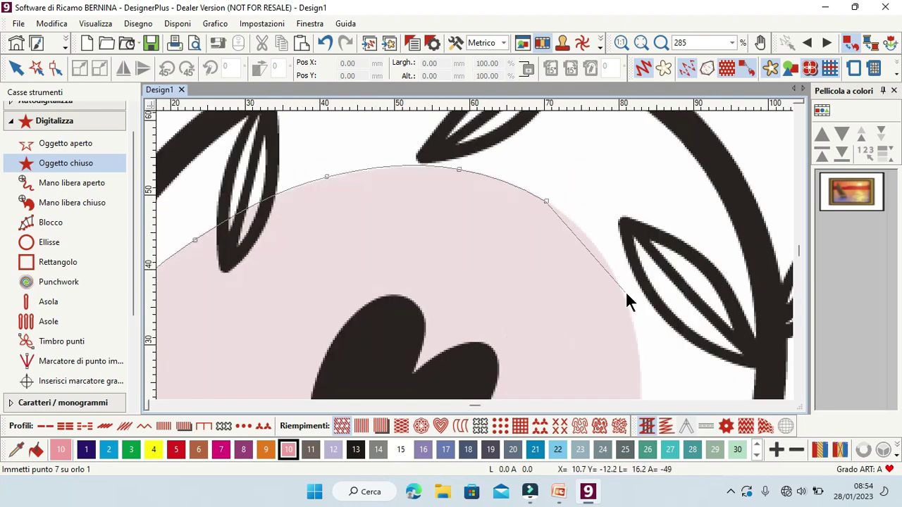
Step: Continue the closed-object outline down the outer right side of the pink heart
left_click(626, 291)
left_click(555, 356)
left_click(493, 381)
left_click(409, 377)
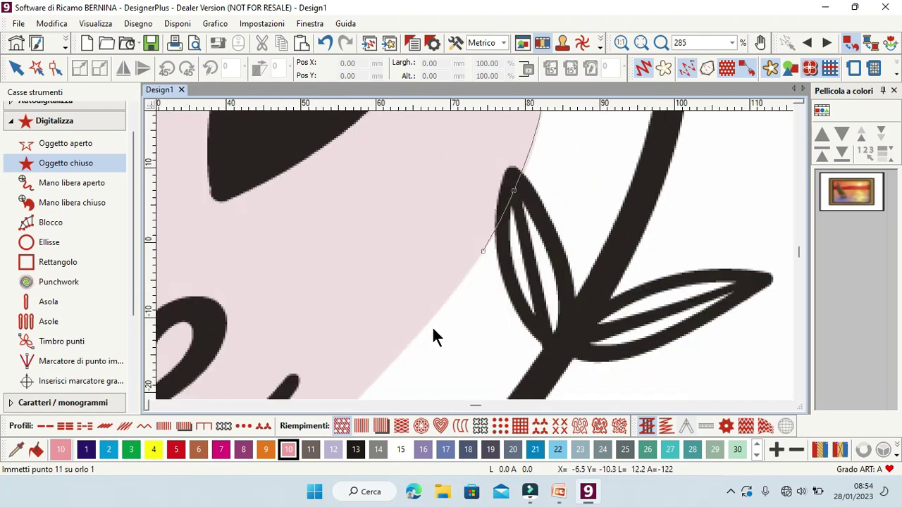
left_click(433, 328)
left_click(403, 341)
left_click(381, 348)
left_click(361, 387)
left_click(409, 336)
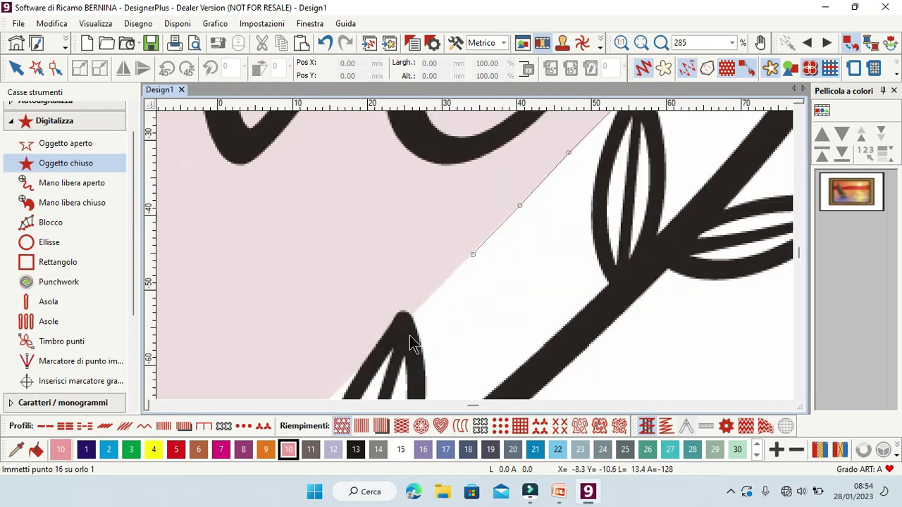
Step: Trace to the heart's lower tip and close the outline at the notch to fill the right half in colour 10
left_click(402, 337)
left_click(366, 355)
left_click(363, 346)
scroll(451, 211, "down", 2)
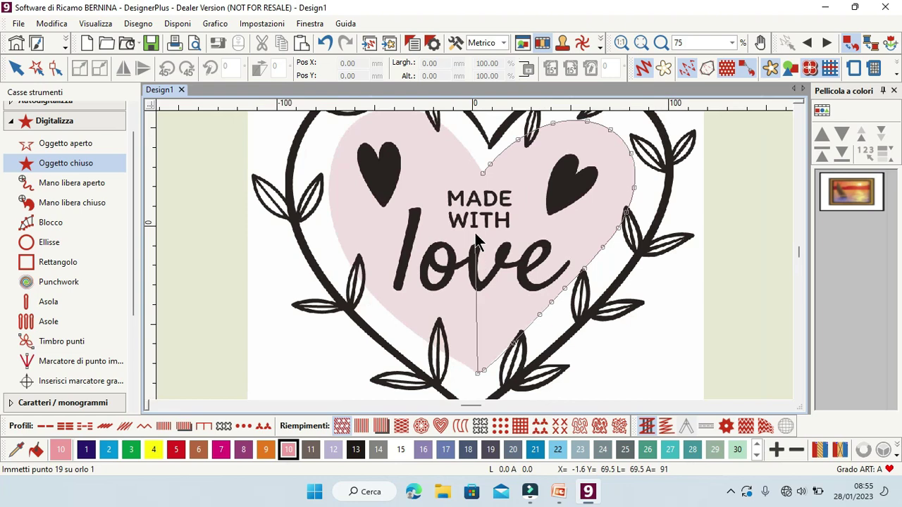
left_click(481, 175)
key("Return")
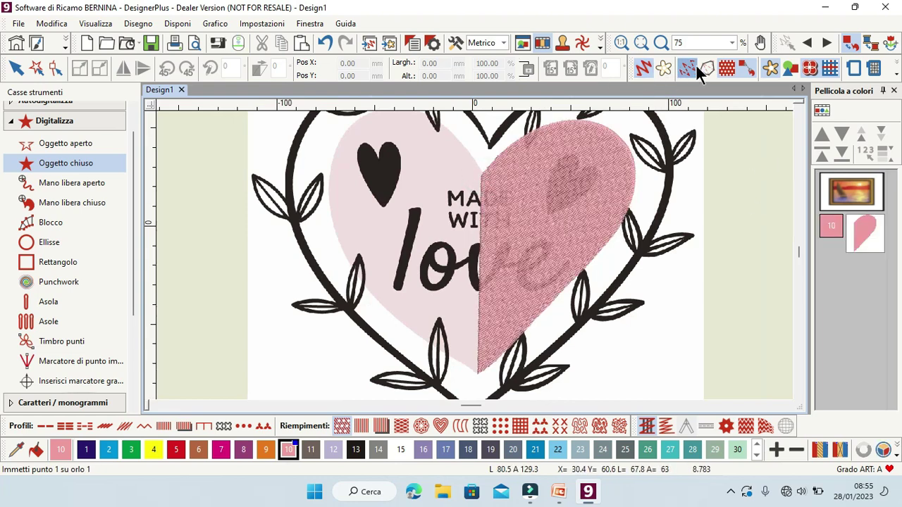
Step: Hide the background artwork and rotate the half heart slightly counter-clockwise to straighten its inner edge
left_click(773, 64)
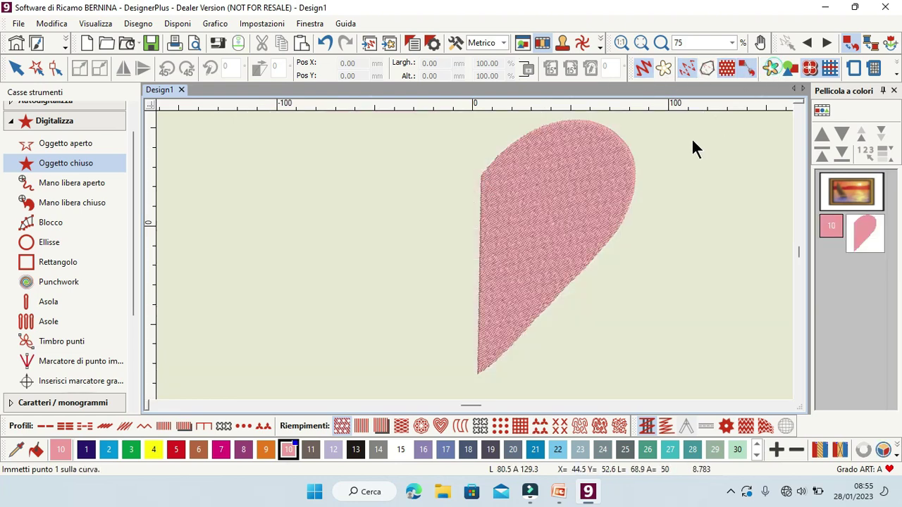
left_click(16, 67)
scroll(475, 261, "up", 2)
scroll(475, 261, "down", 4)
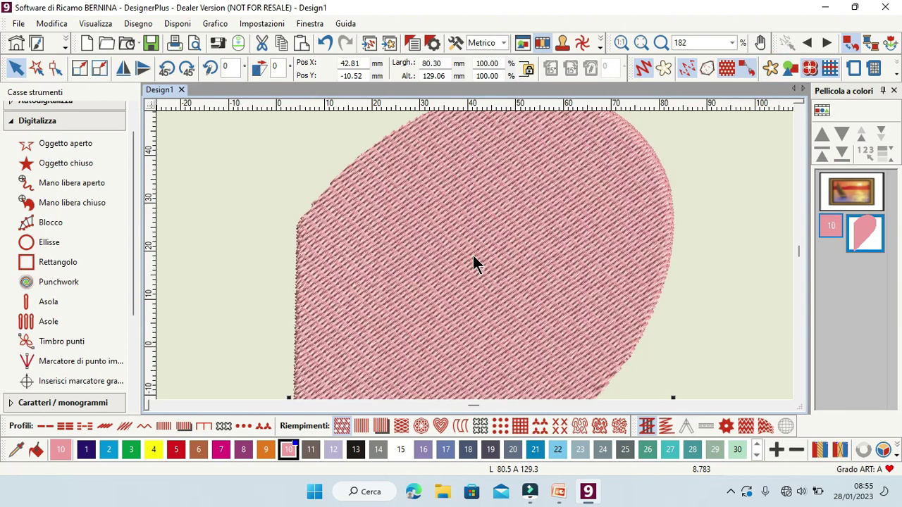
left_click(475, 263)
left_click_drag(539, 205, 536, 203)
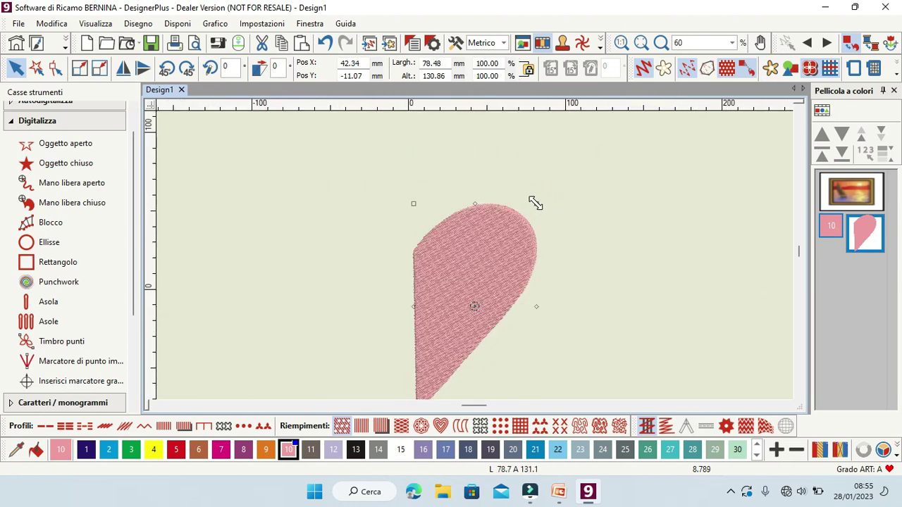
left_click(16, 67)
Step: Copy and paste the half heart in place and mirror the copy horizontally
left_click(281, 43)
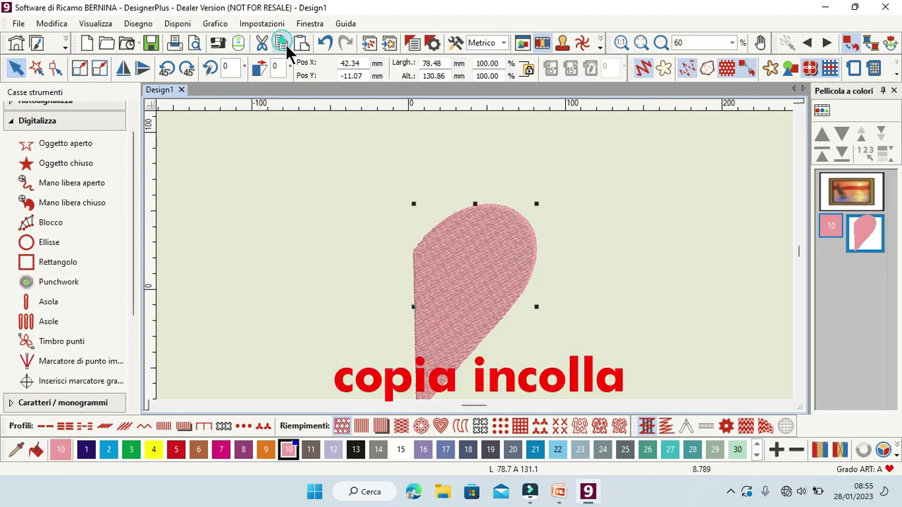
left_click(302, 43)
left_click(123, 68)
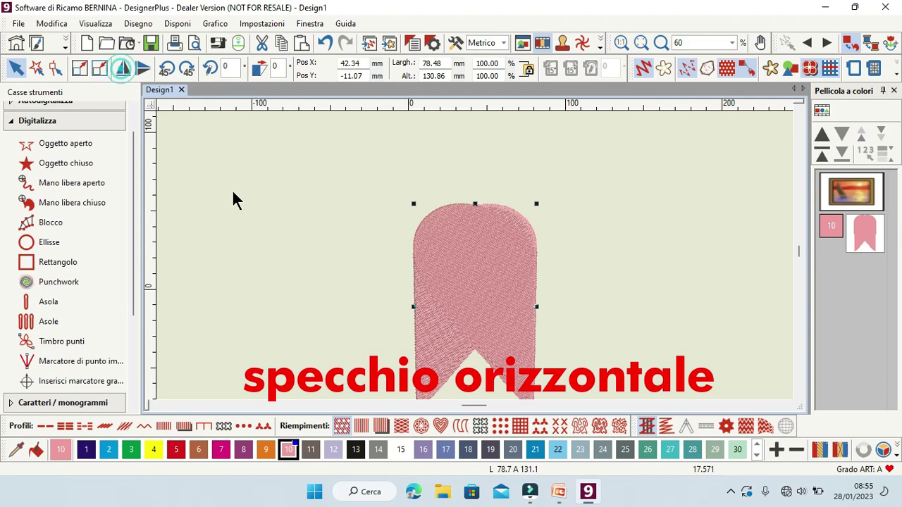
Step: Move the mirrored half to the left of the original and align their inner edges to form a heart
left_click_drag(517, 295, 393, 283)
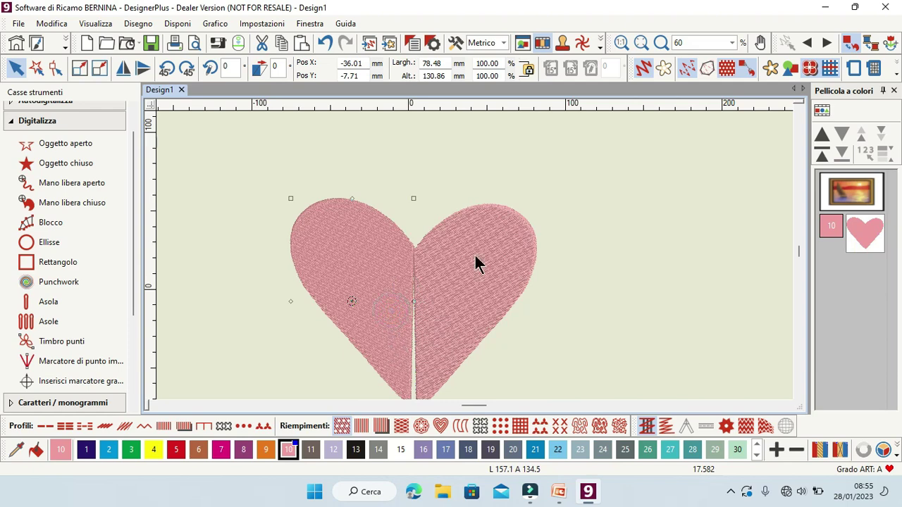
scroll(476, 263, "up", 1)
left_click_drag(489, 308, 491, 298)
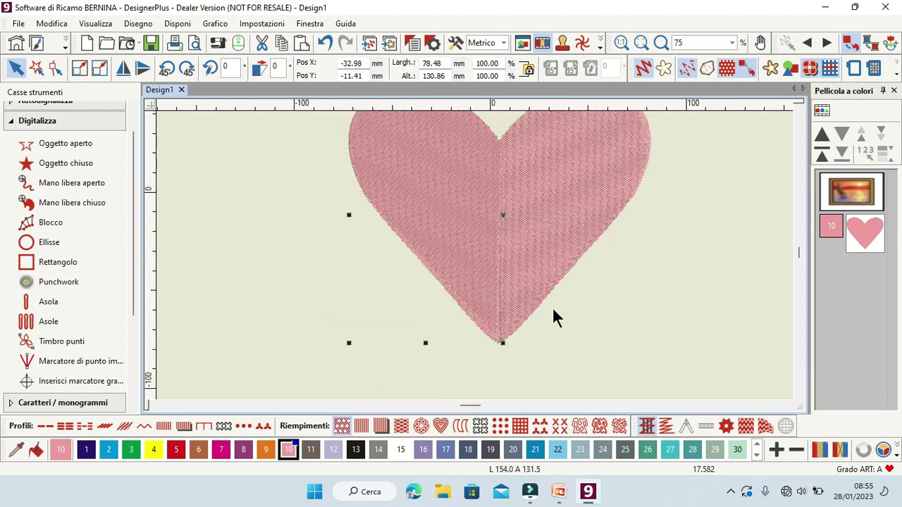
Step: Recolour the heart's left half with colour 28 and deselect it
left_click(692, 450)
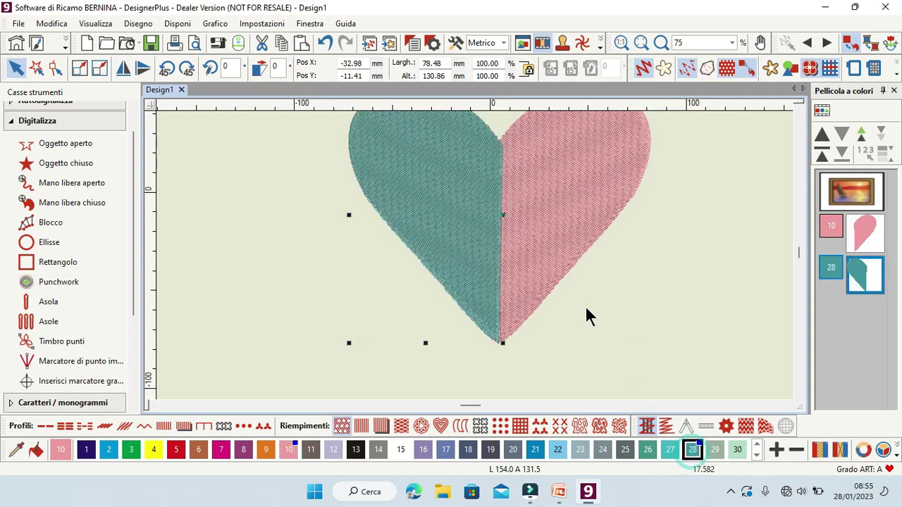
scroll(589, 316, "down", 2)
left_click(547, 226)
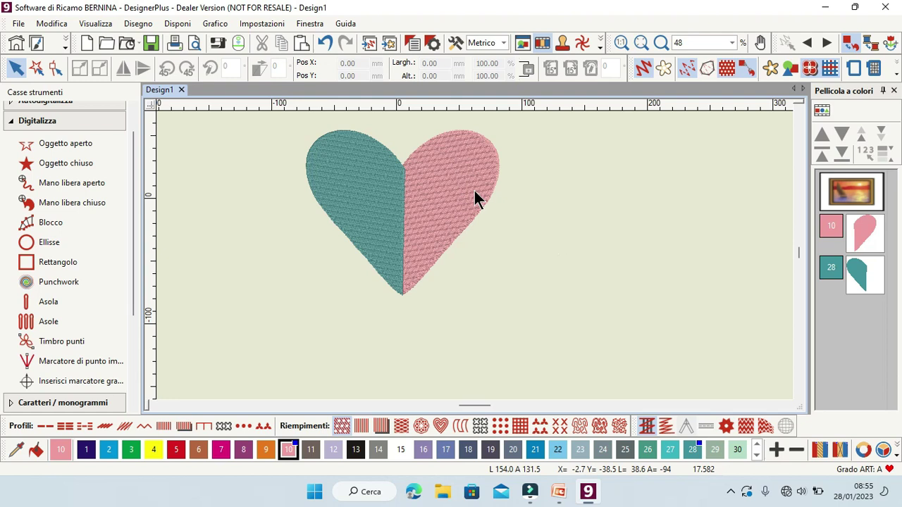
Step: Select both heart halves and weld them into a single object
left_click(875, 273)
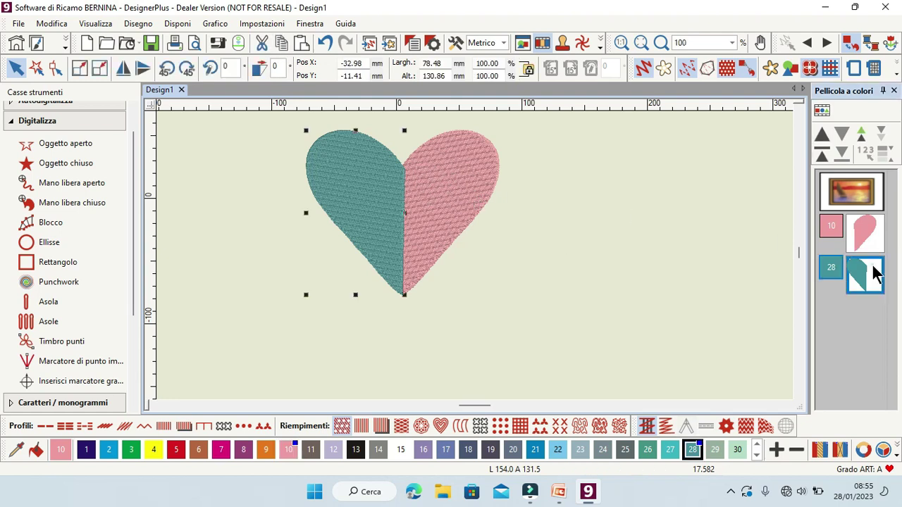
left_click(874, 248, "ctrl")
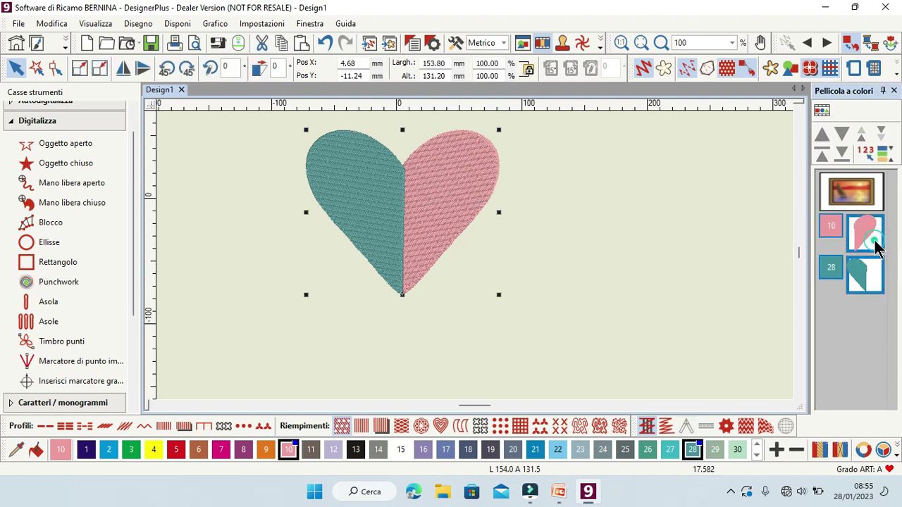
left_click(49, 120)
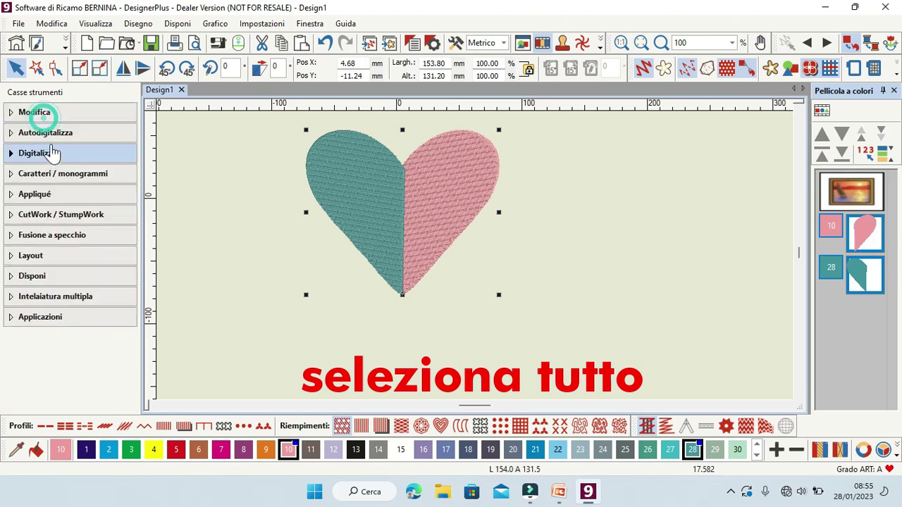
left_click(56, 117)
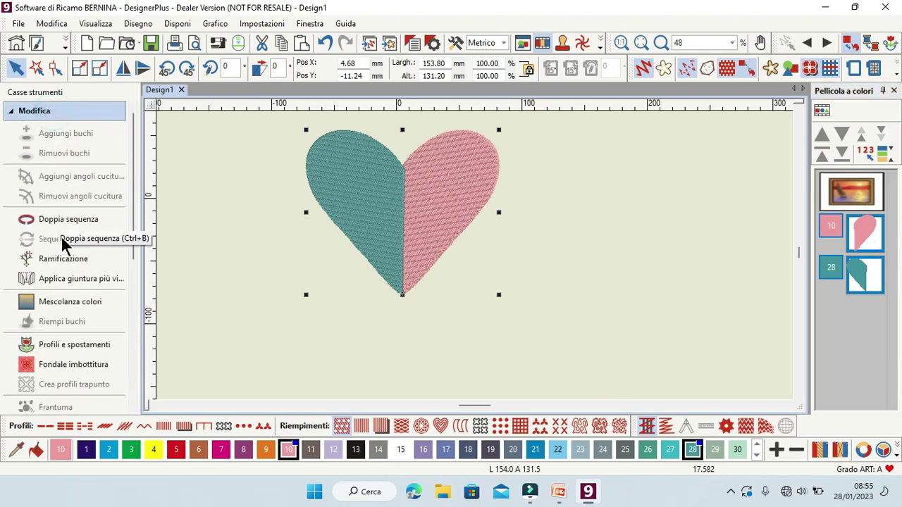
left_click_drag(135, 189, 137, 282)
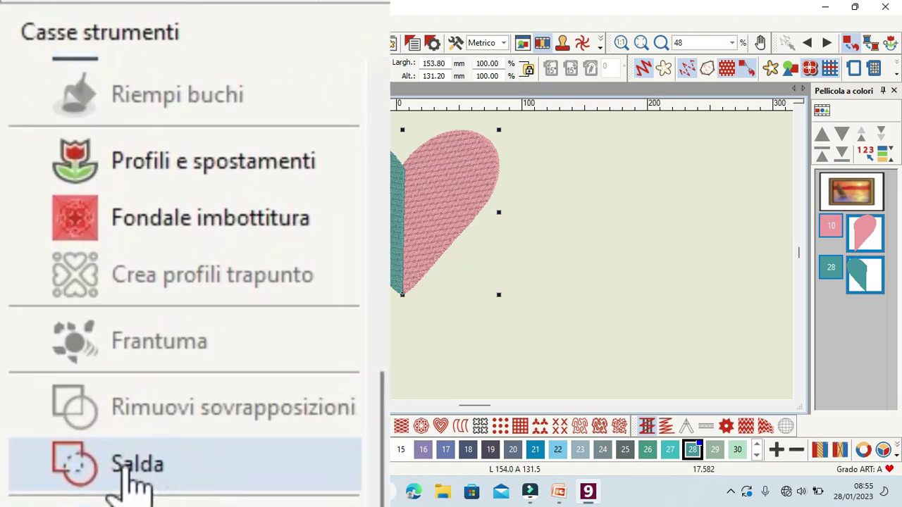
left_click(47, 243)
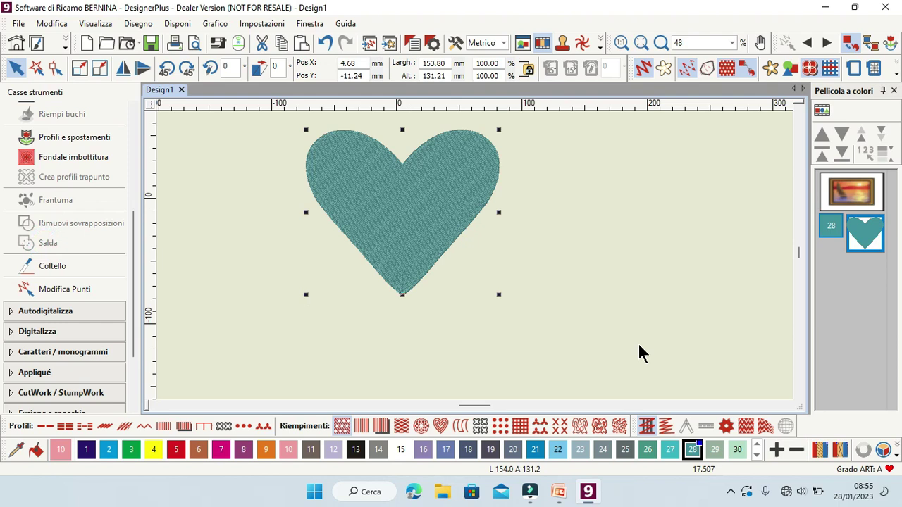
left_click(618, 329)
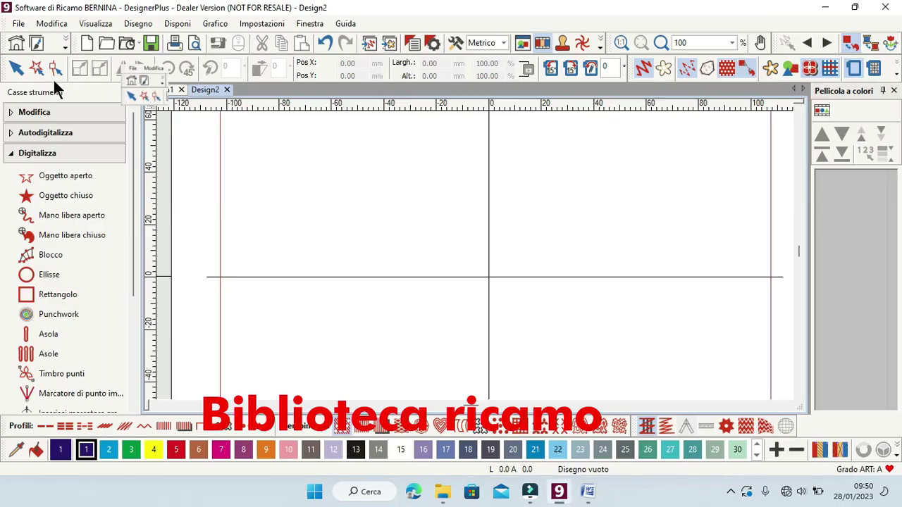
Step: Switch to the embroidery library and show the keyboard design collection settings
left_click(64, 44)
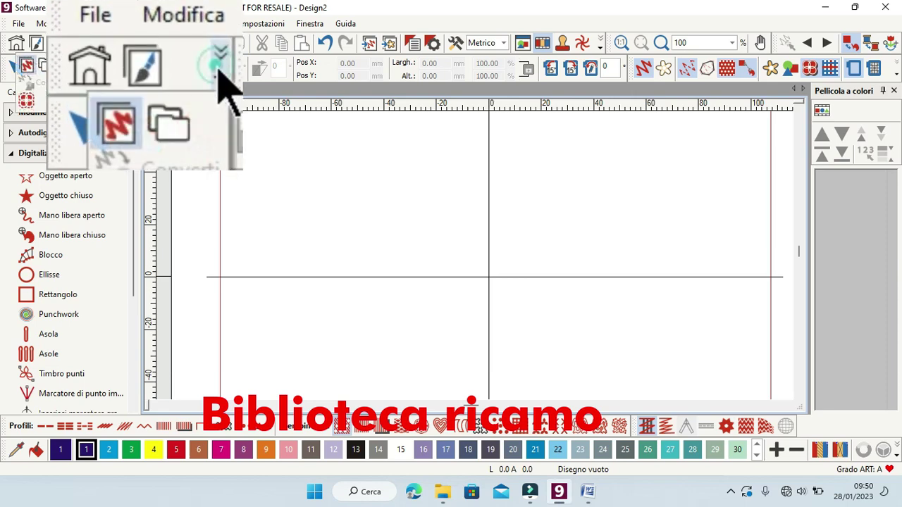
left_click(45, 64)
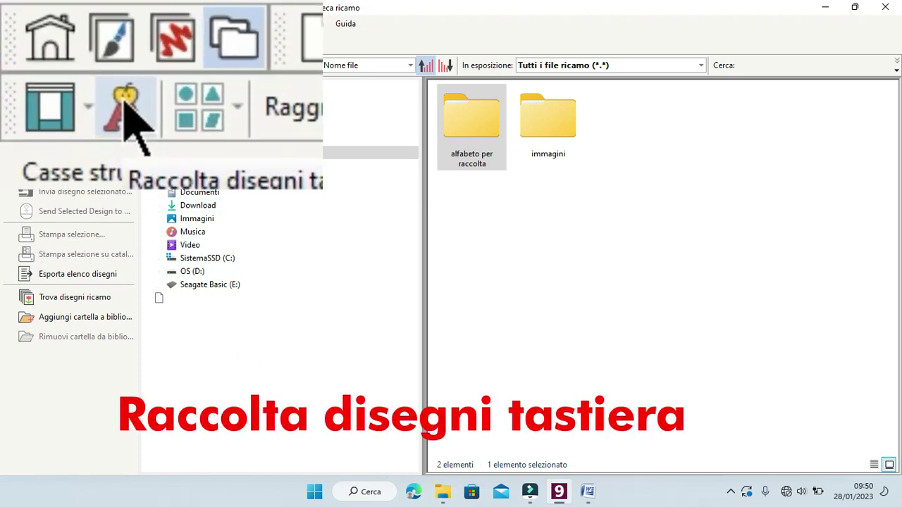
left_click(40, 64)
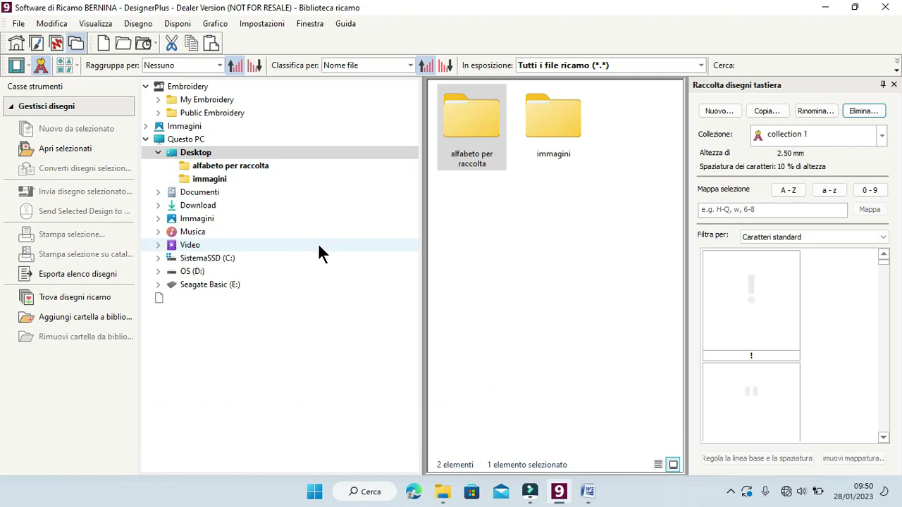
Step: Open the "alfabeto per raccolta" folder and select the letter A design, 200527
left_click(499, 157)
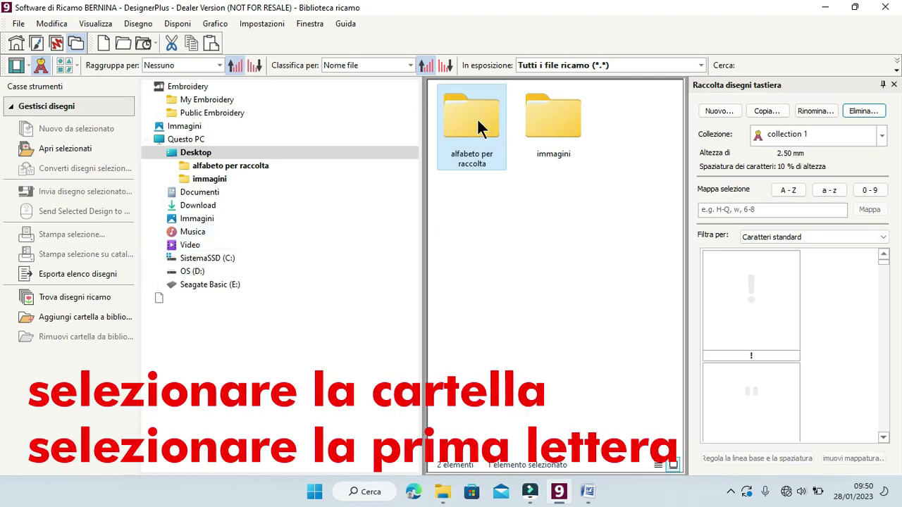
double_click(478, 123)
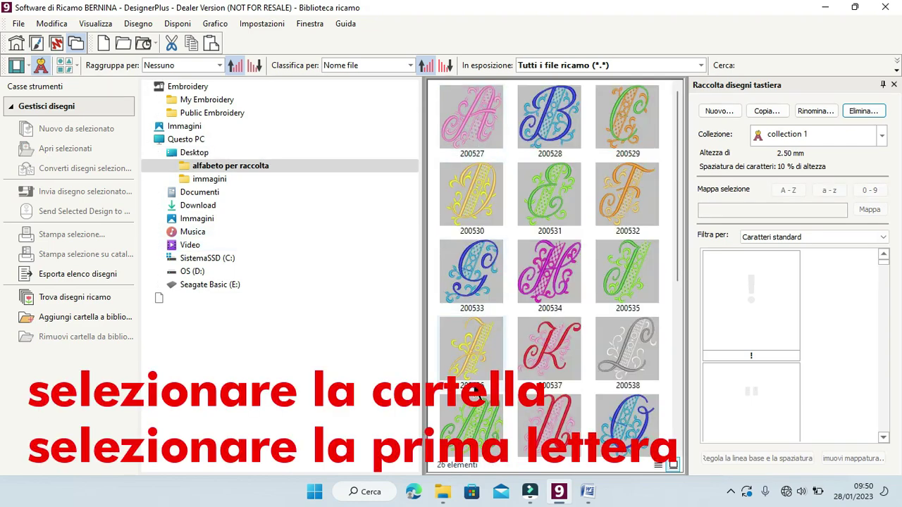
left_click(472, 118)
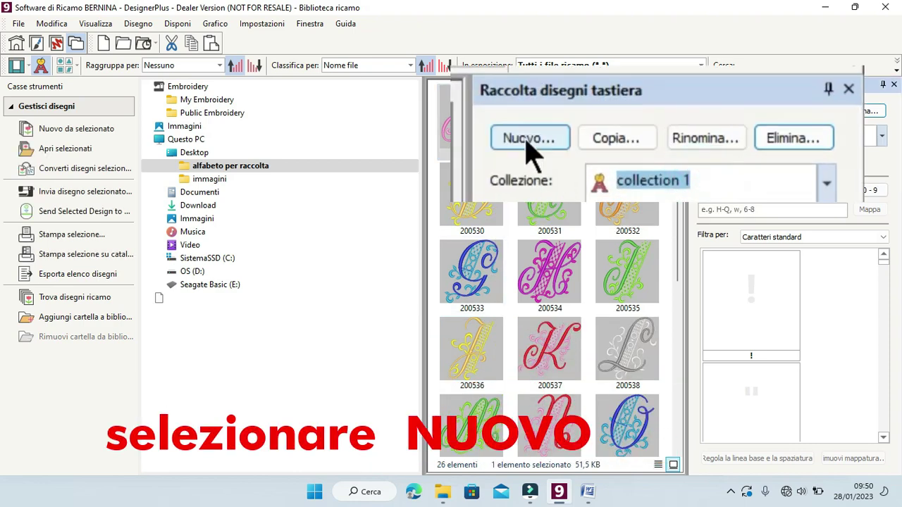
Step: Start a new keyboard design collection and name it "collezione 1"
left_click(718, 111)
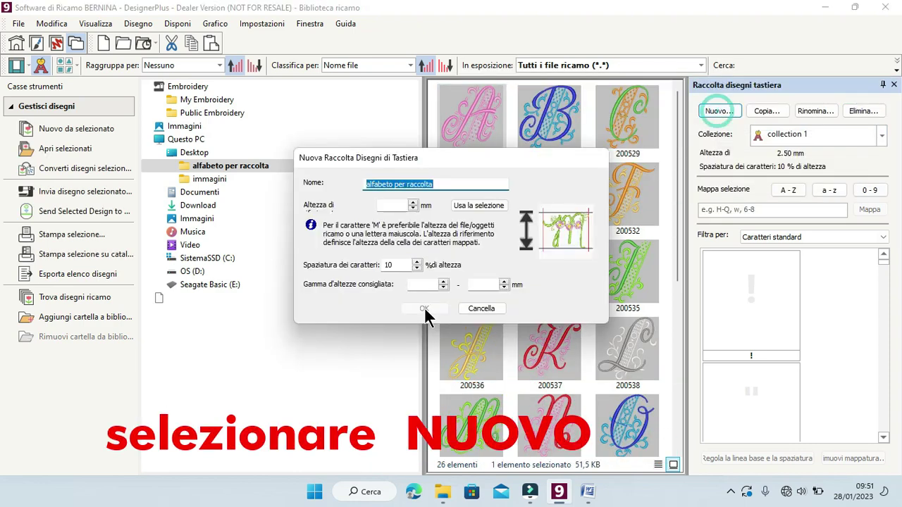
left_click(445, 183)
left_click_drag(445, 184, 362, 184)
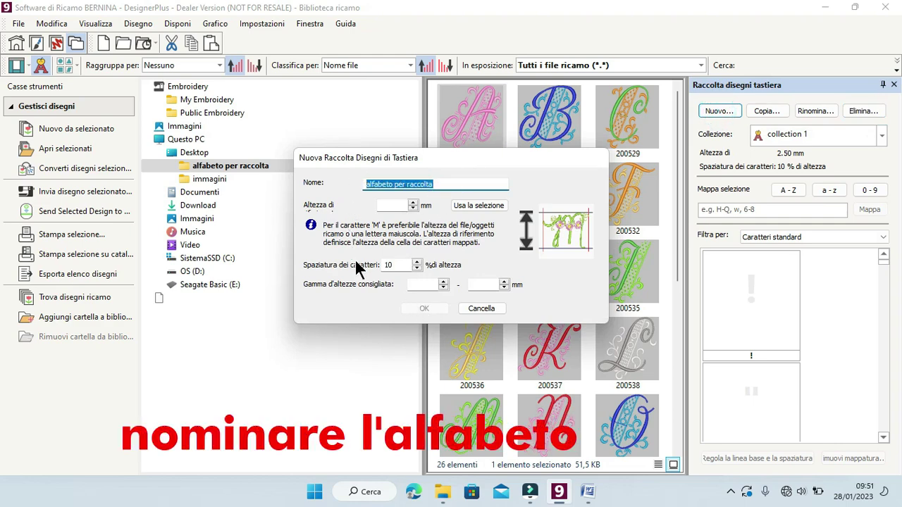
type("col")
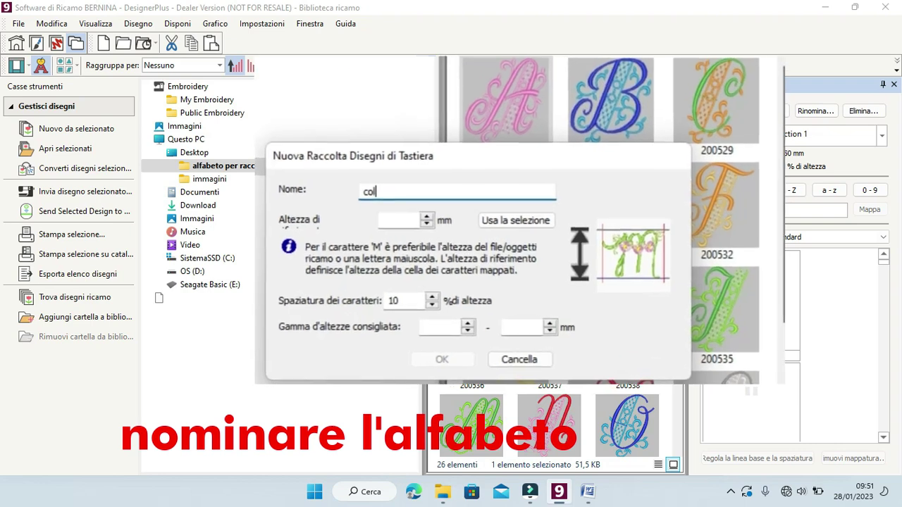
type("lezion")
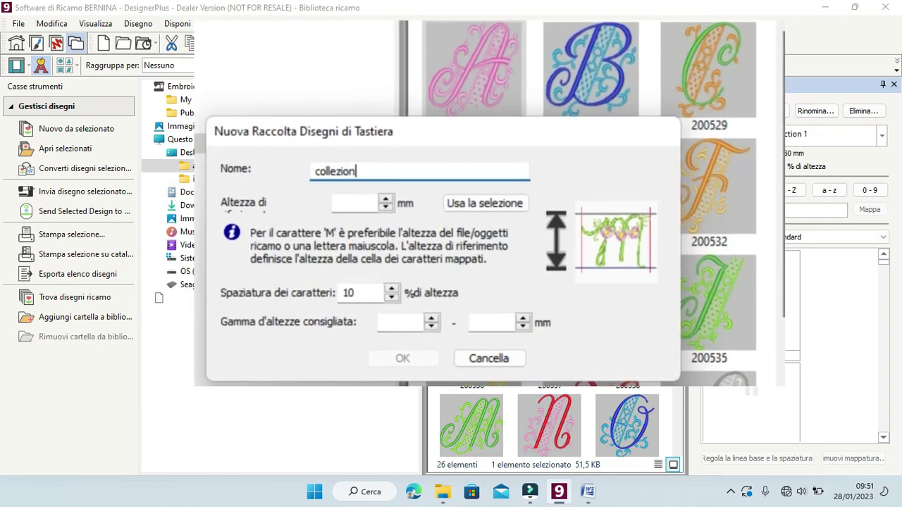
type("e 1")
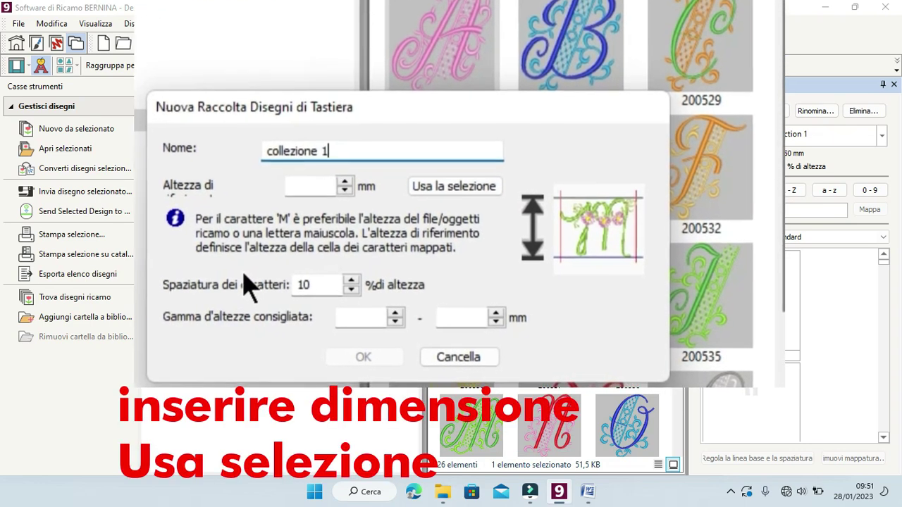
Step: Take the collection's reference height from the selected design and create it with a recommended height range of 39 to 70 mm
left_click(432, 189)
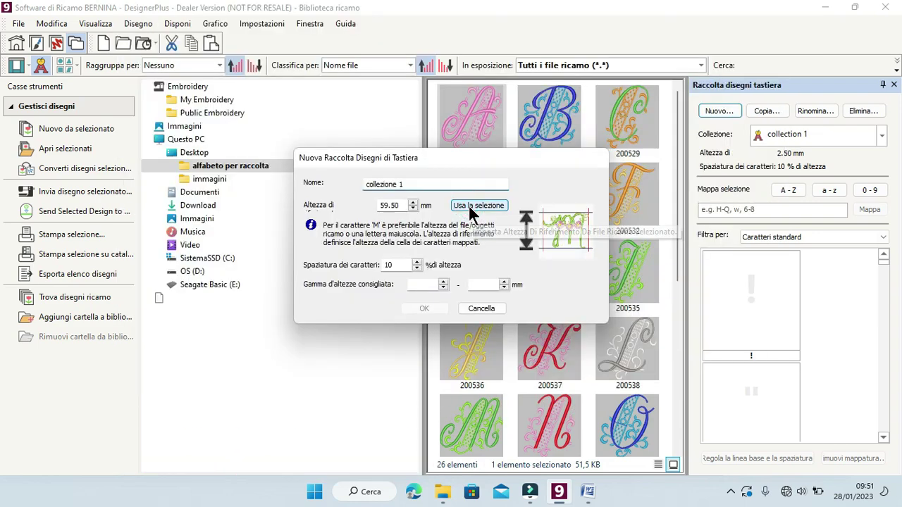
left_click_drag(511, 156, 330, 96)
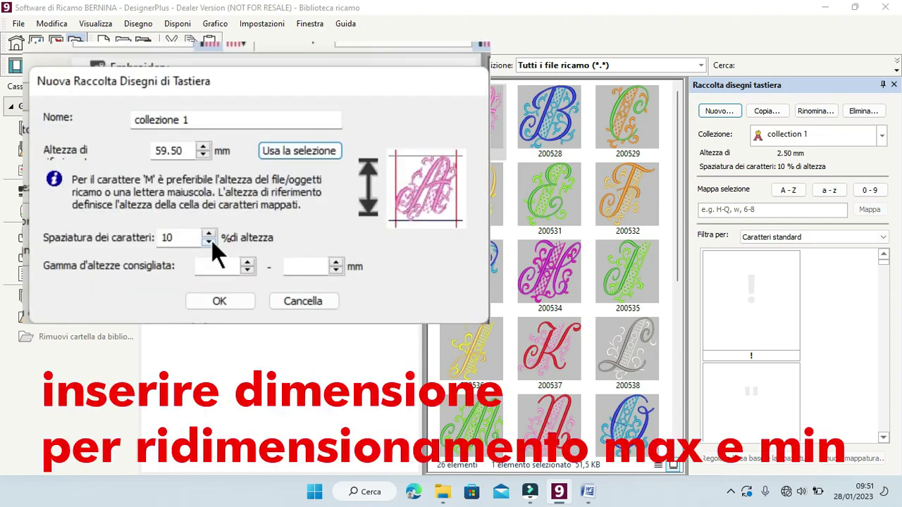
left_click(203, 266)
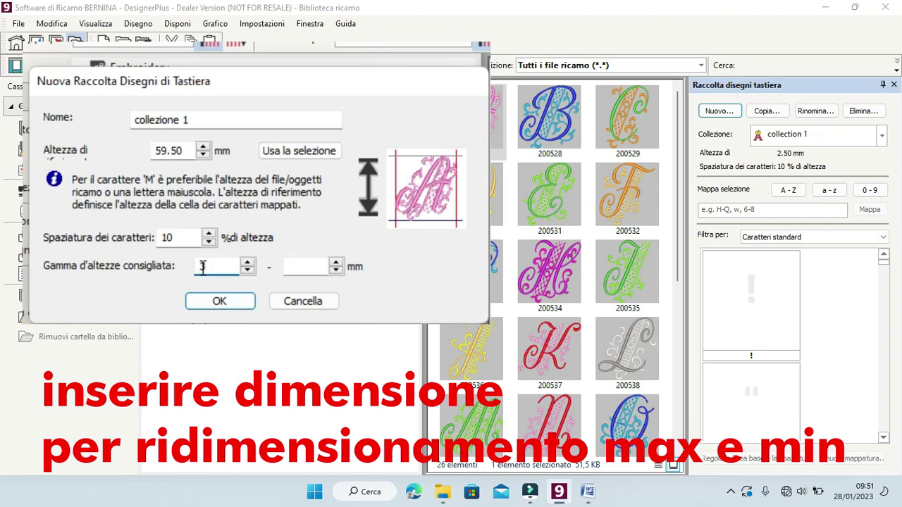
left_click(299, 265)
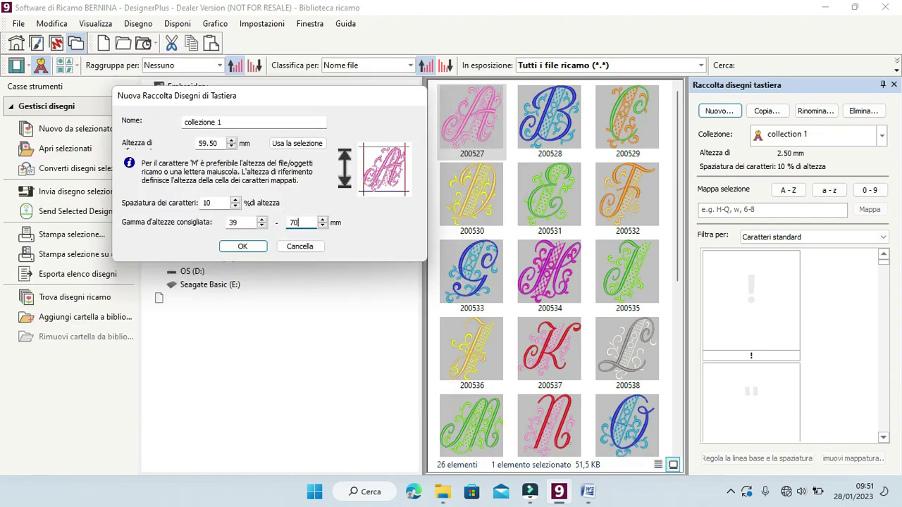
left_click(232, 248)
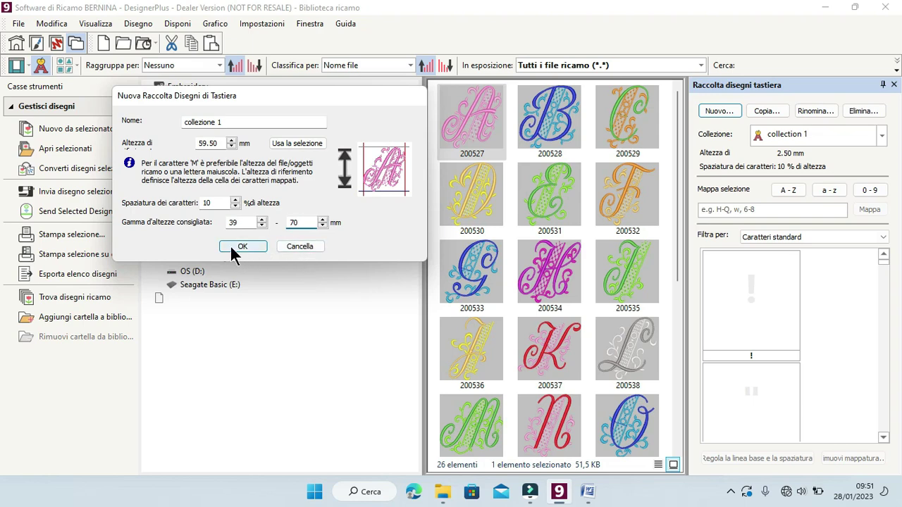
left_click(250, 248)
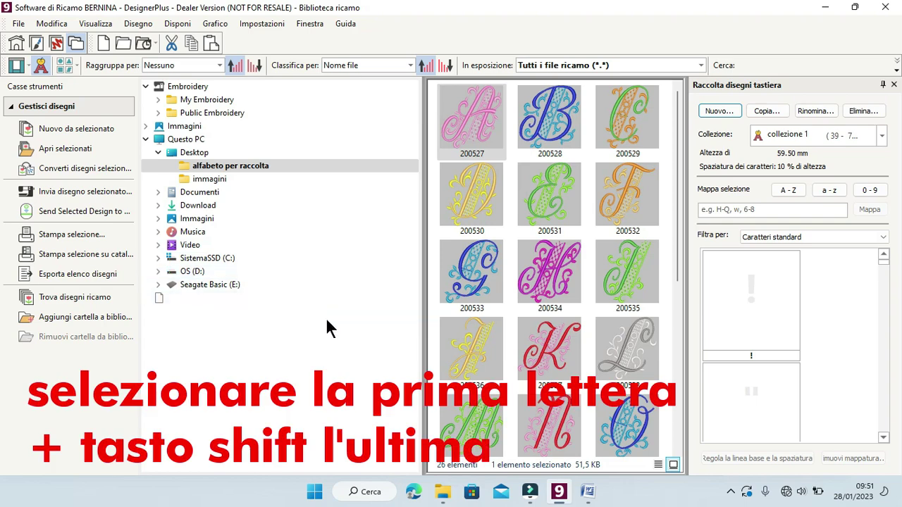
Step: Select all letter designs from 200527 to 200552 and map them to the uppercase characters A-Z
left_click(484, 116)
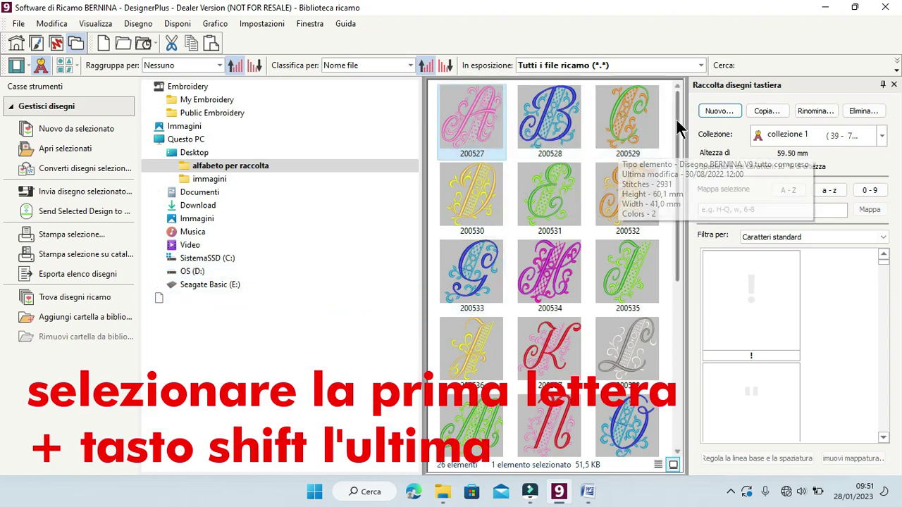
left_click_drag(676, 121, 675, 363)
left_click(537, 411, "shift")
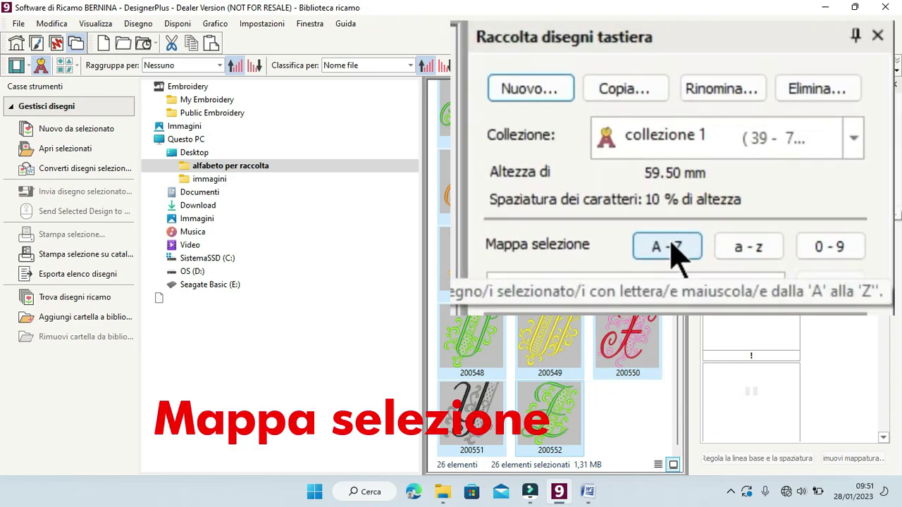
left_click(788, 189)
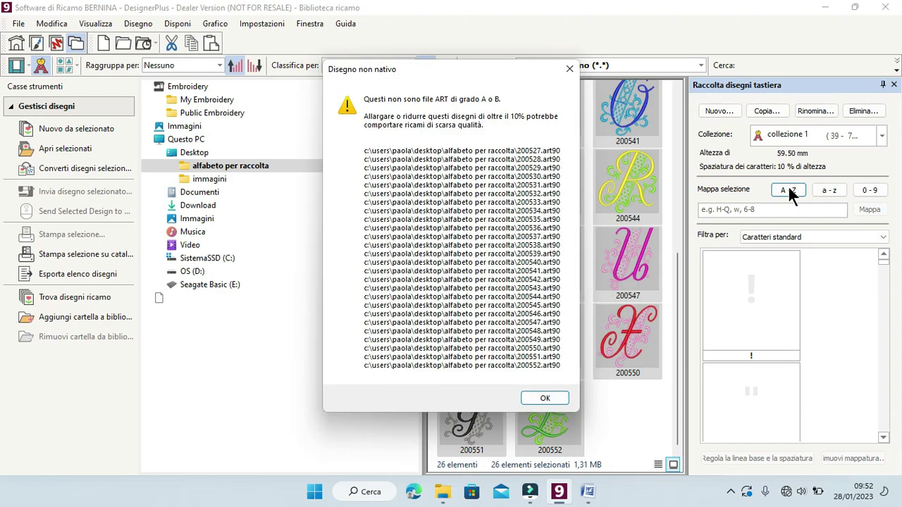
left_click(544, 399)
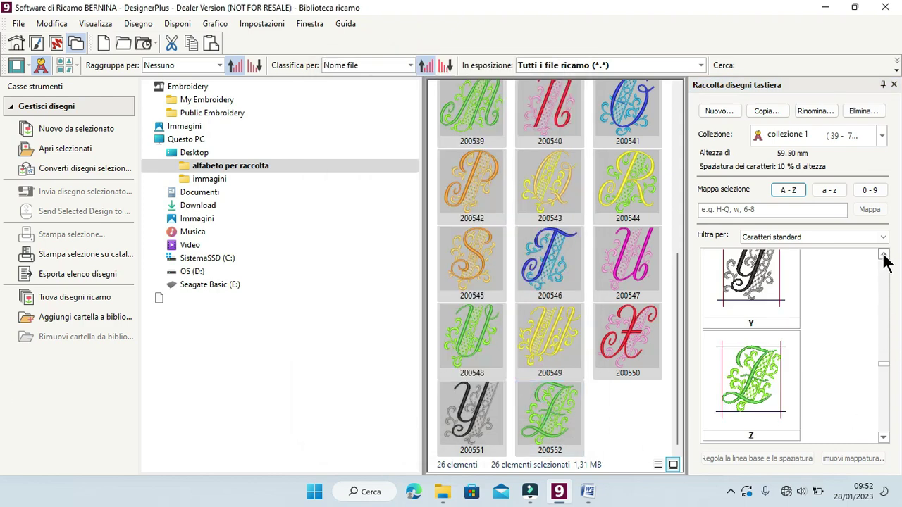
Step: Look through the mapped characters of the collection from Z back towards K
scroll(885, 258, "up", 6)
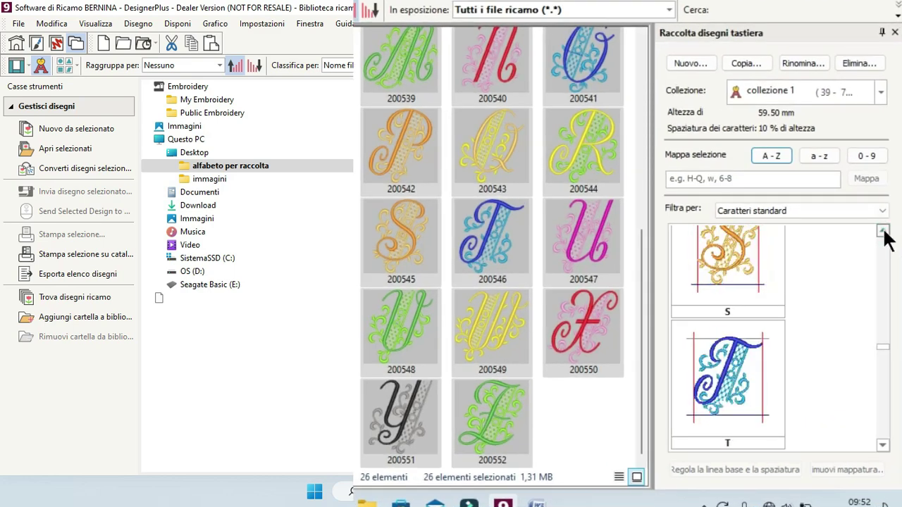
left_click(882, 230)
left_click(882, 230)
left_click(882, 230)
left_click(883, 230)
left_click(882, 230)
left_click(882, 231)
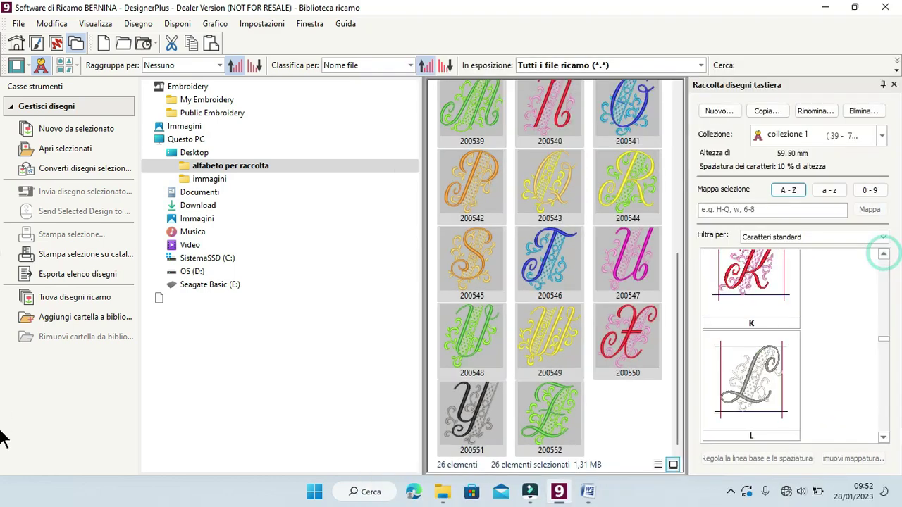
Step: Return from the library to the blank design and briefly display the Keyboard Design Collection docker
left_click(56, 43)
left_click(105, 179)
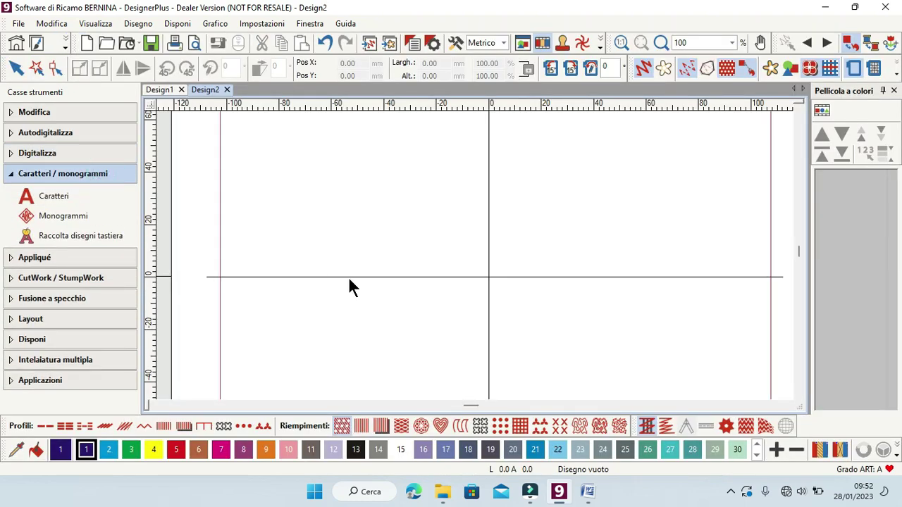
left_click(98, 239)
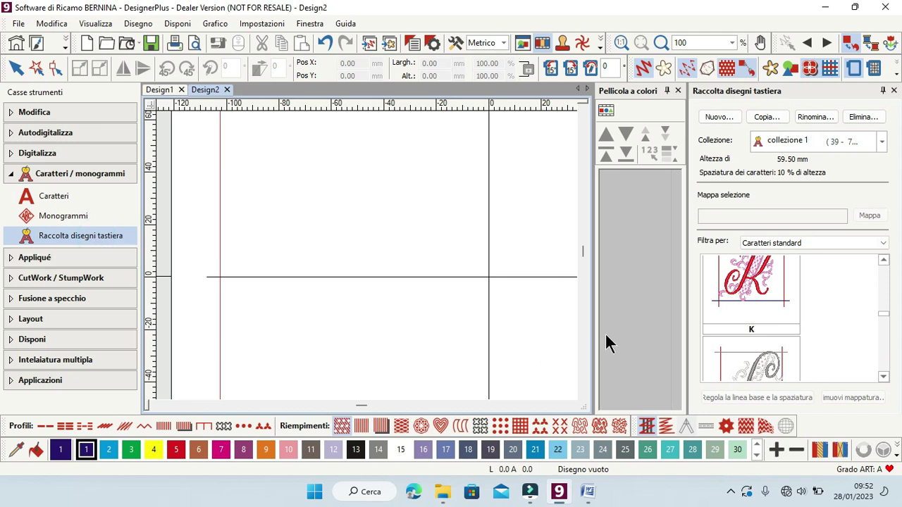
left_click(893, 90)
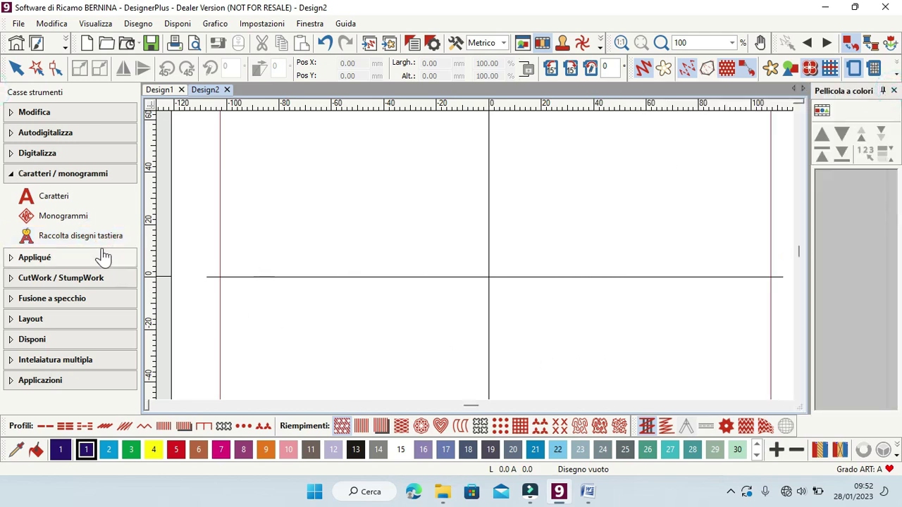
Step: Create the lettering "AB" from the keyboard design collection "collezione 1" and place it just left of the design's centre
left_click(61, 206)
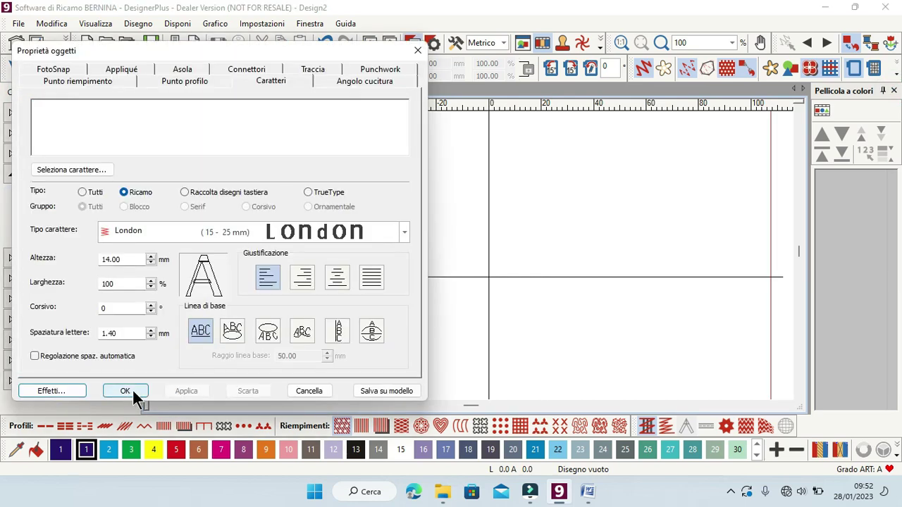
left_click(183, 193)
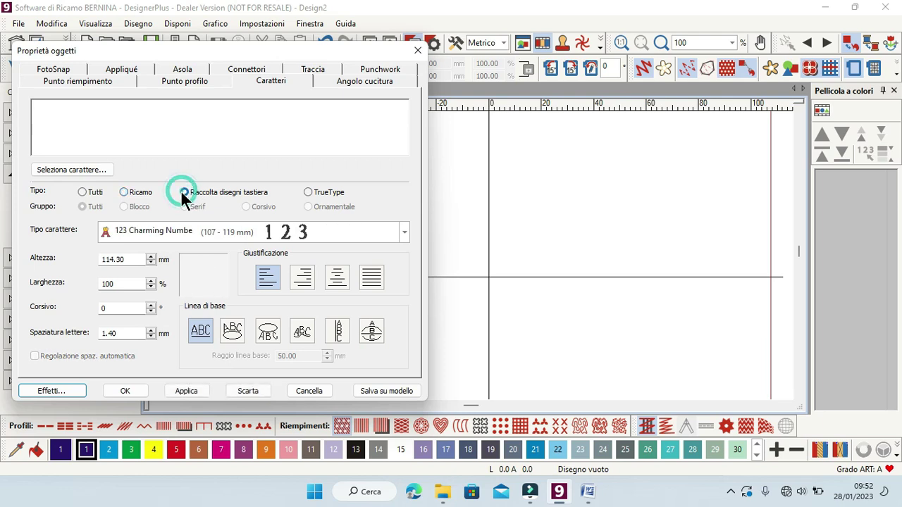
left_click(88, 117)
left_click(404, 232)
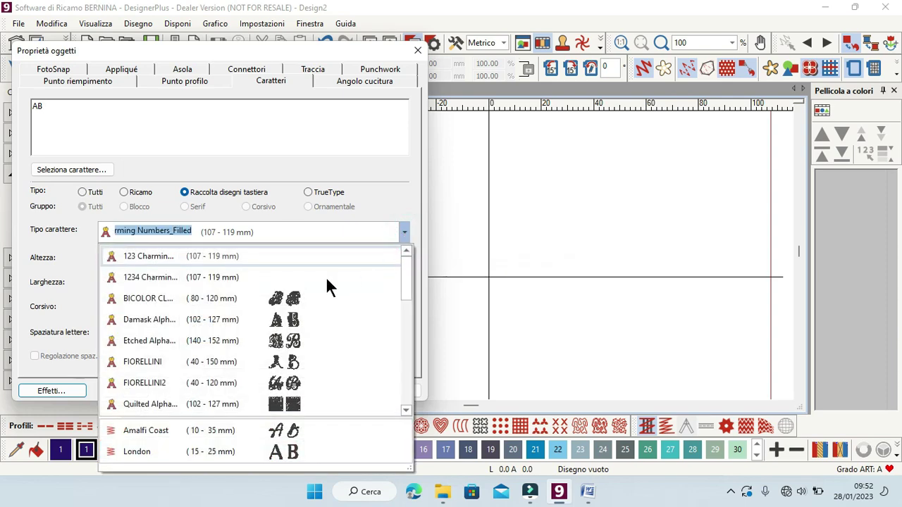
left_click(408, 289)
left_click_drag(408, 289, 428, 353)
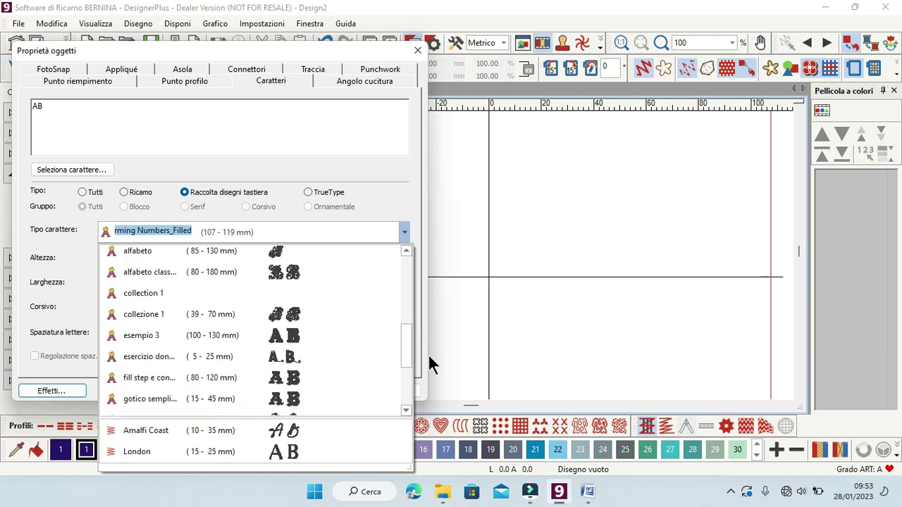
left_click(156, 315)
left_click(125, 391)
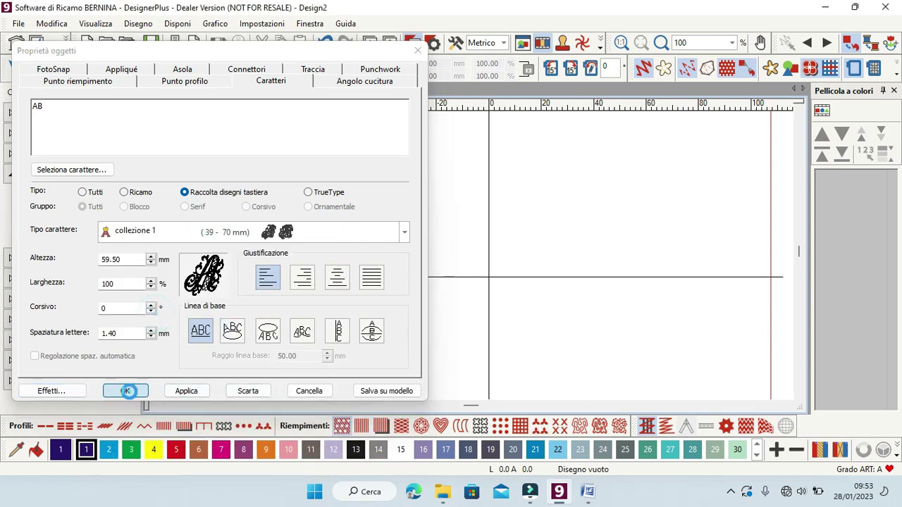
left_click(415, 277)
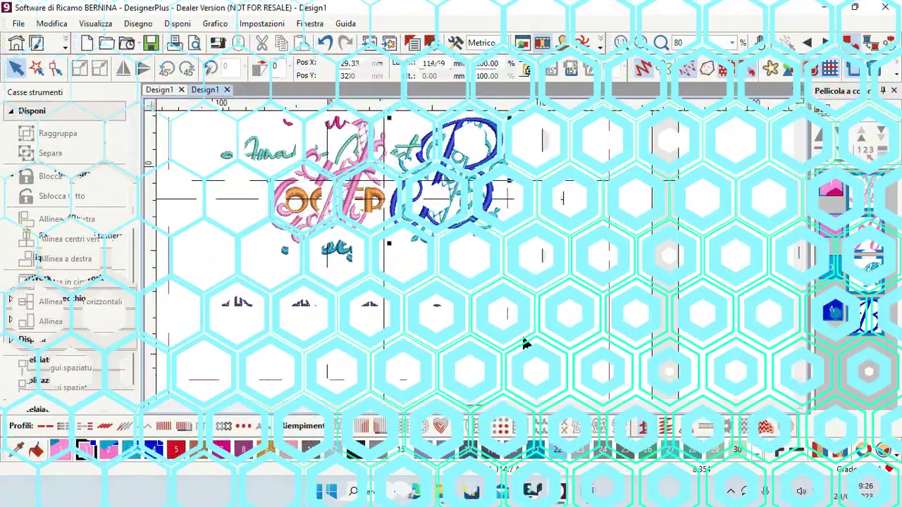
Step: Switch from the font sample design to the design with the heart and the "Made with" lettering
scroll(476, 261, "down", 1)
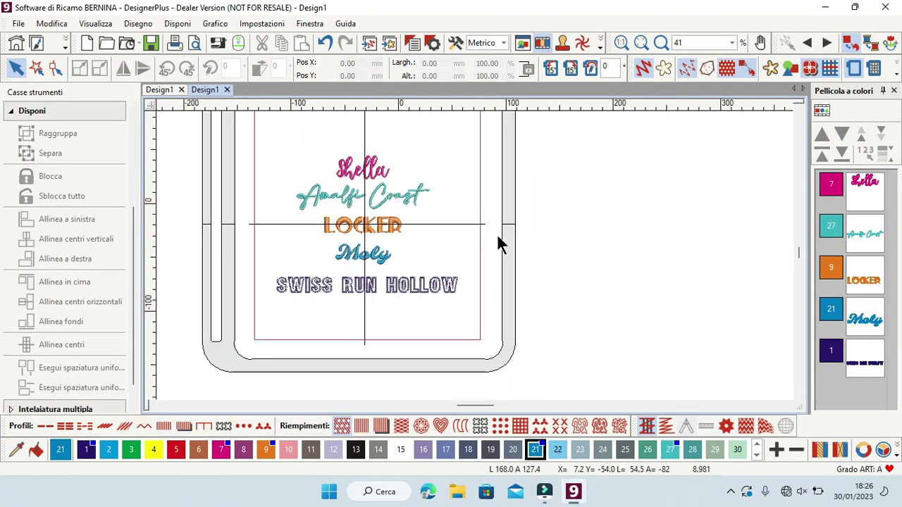
left_click(477, 238)
key("ctrl+Tab")
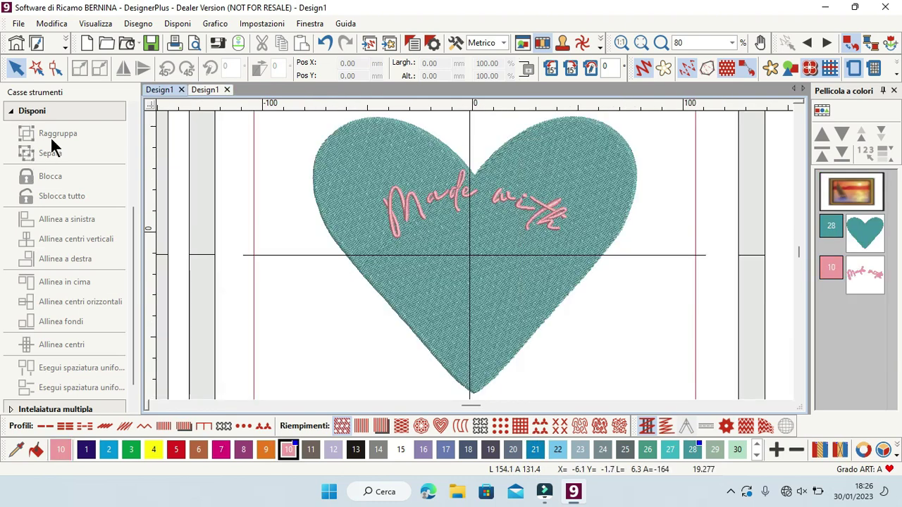
Step: Add the embroidery lettering "Love" in the Shella font, 14 mm high and in thread colour 7, on the heart below "Made with"
left_click(61, 111)
left_click(76, 176)
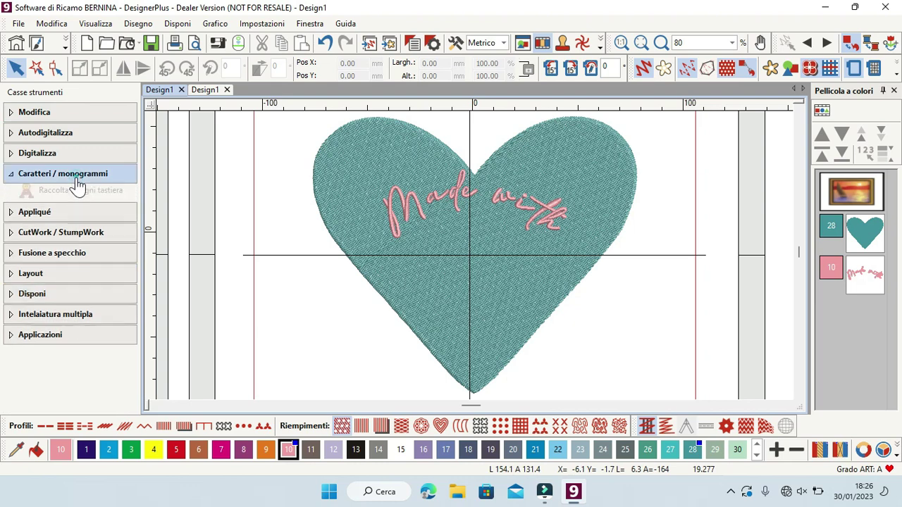
left_click(63, 199)
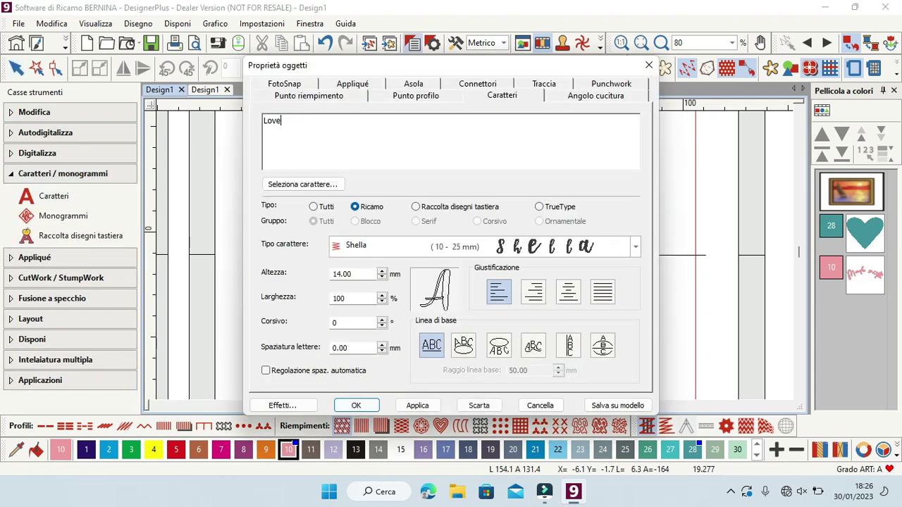
left_click(494, 241)
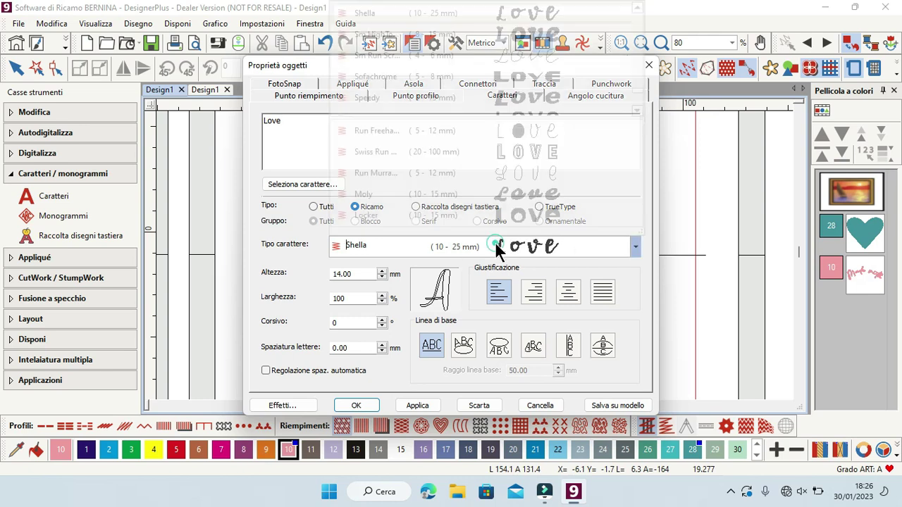
left_click(491, 241)
left_click(350, 405)
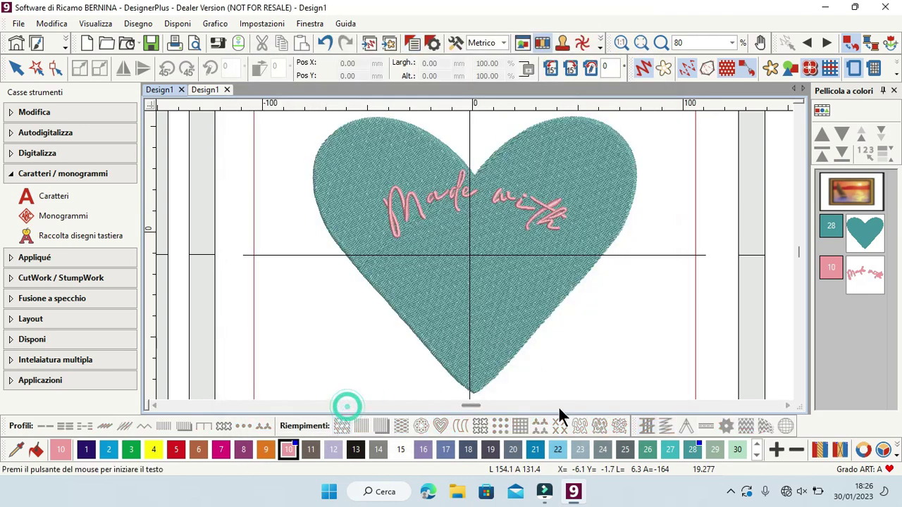
left_click(220, 451)
left_click(440, 290)
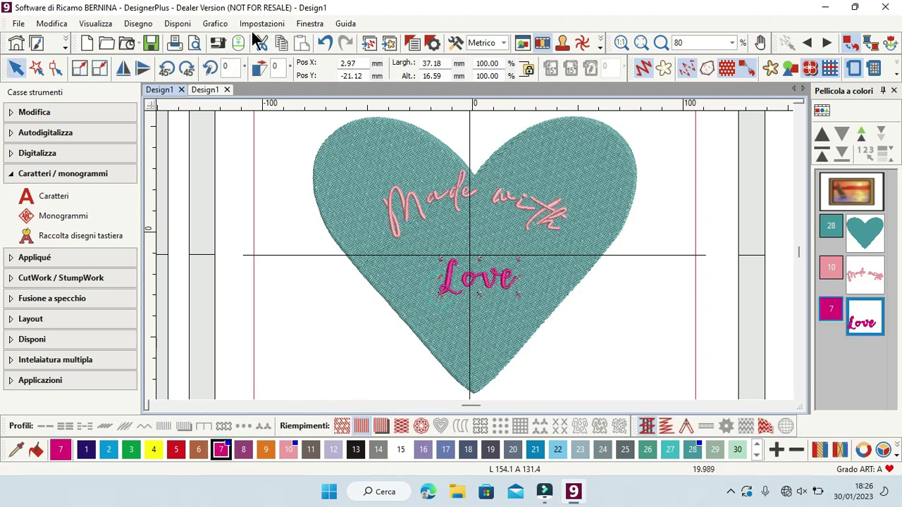
Step: Enlarge the "Love" lettering to about 80 mm wide and centre it in the heart below "Made with"
left_click(80, 67)
left_click(80, 68)
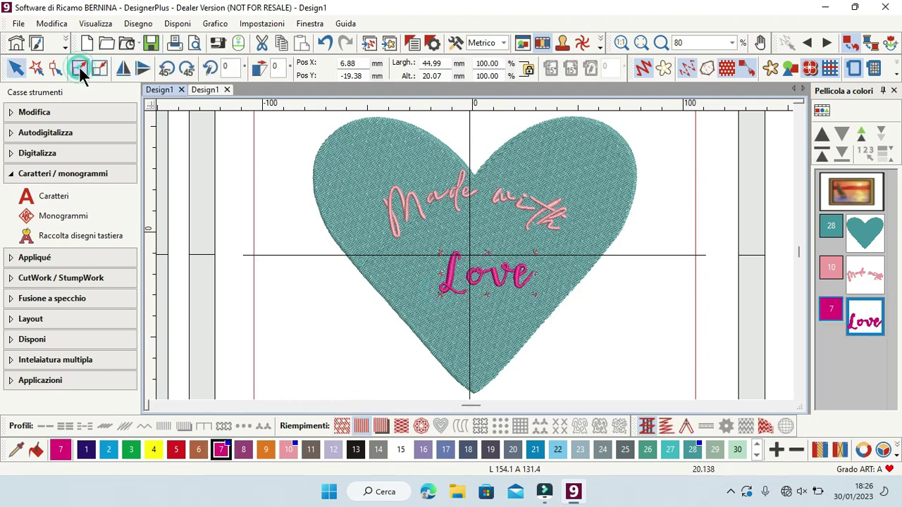
left_click(80, 68)
left_click(80, 68)
left_click(79, 67)
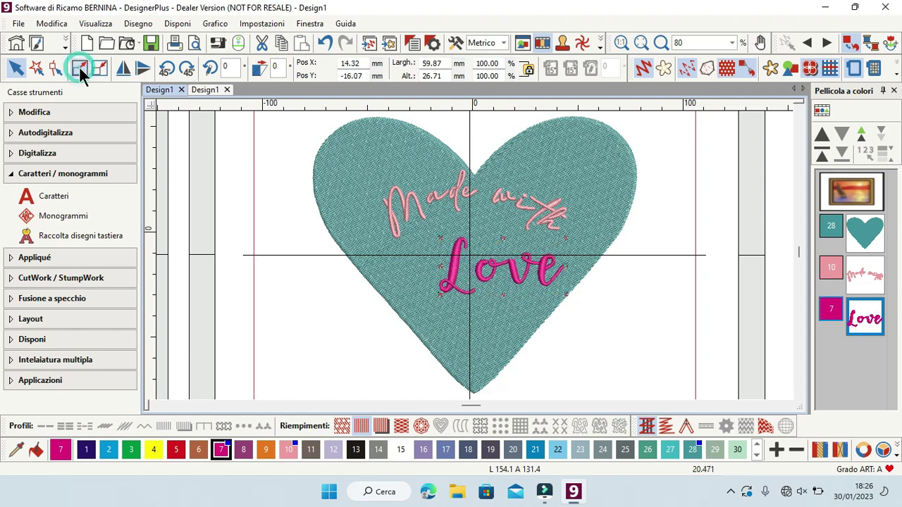
left_click(79, 67)
left_click(79, 68)
left_click(80, 68)
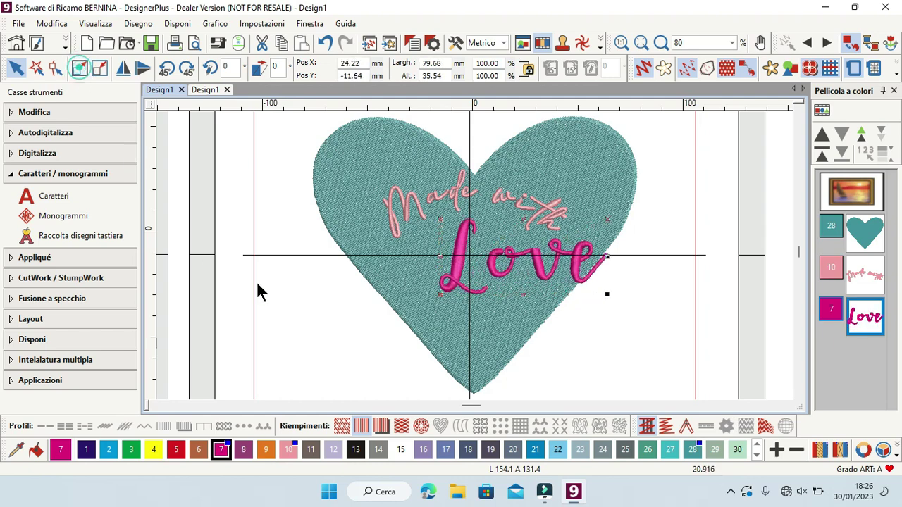
left_click_drag(535, 257, 505, 296)
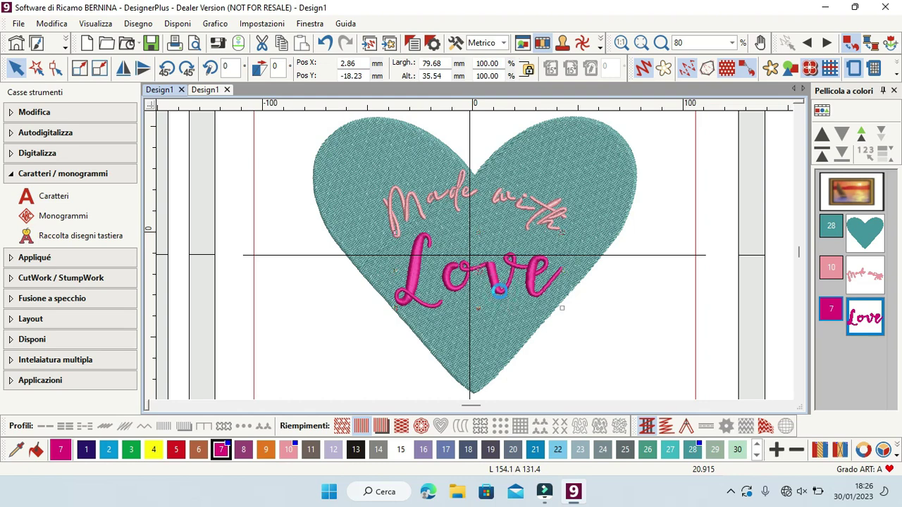
Step: Change the font of the "Love" lettering to Moly and recentre the word in the heart
right_click(500, 291)
left_click(541, 10)
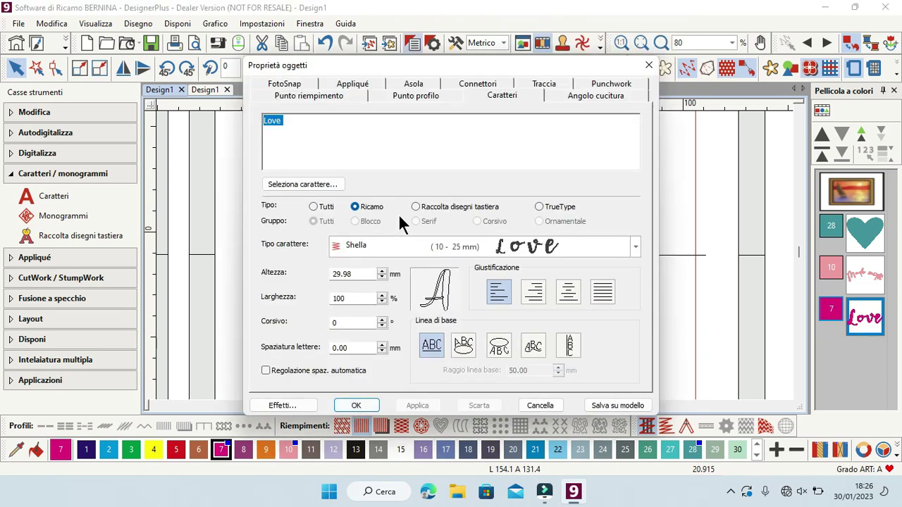
left_click(635, 246)
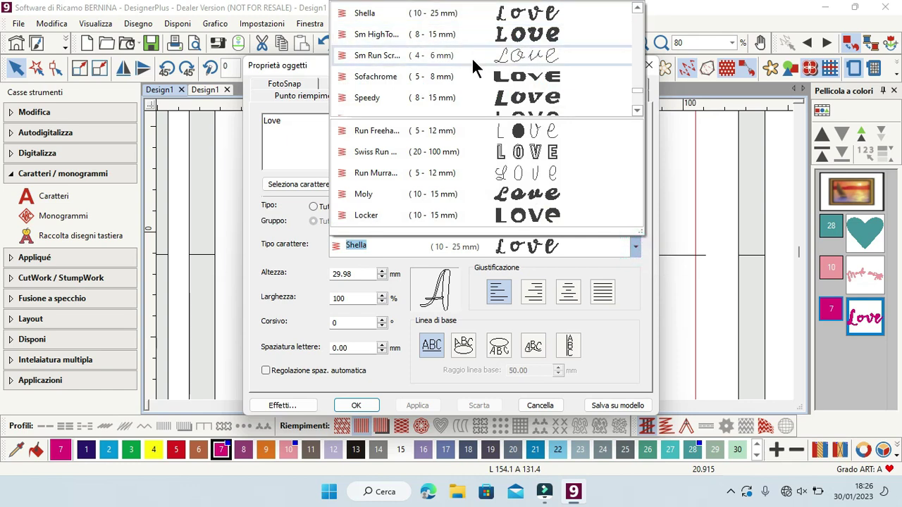
scroll(402, 59, "up", 5)
left_click(404, 55)
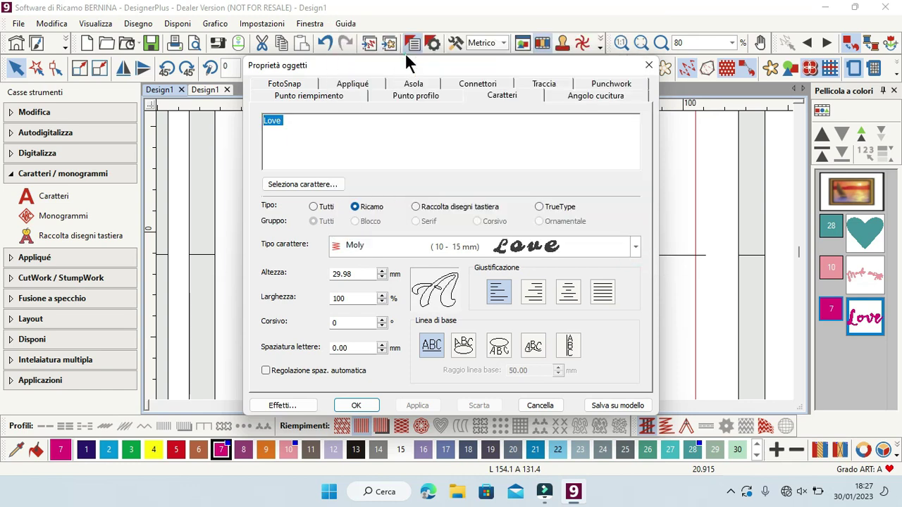
left_click(357, 406)
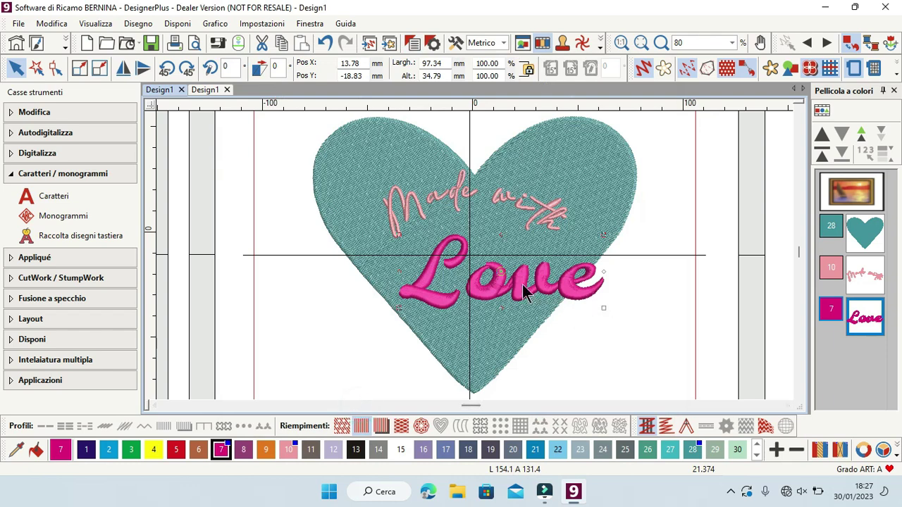
mouse_move(490, 287)
left_mouse_down()
mouse_move(469, 284)
mouse_move(485, 291)
left_mouse_up()
Step: Apply the step fill to the "Love" lettering and reshape it by shifting its letter L slightly to the right
left_click(342, 427)
left_click(56, 68)
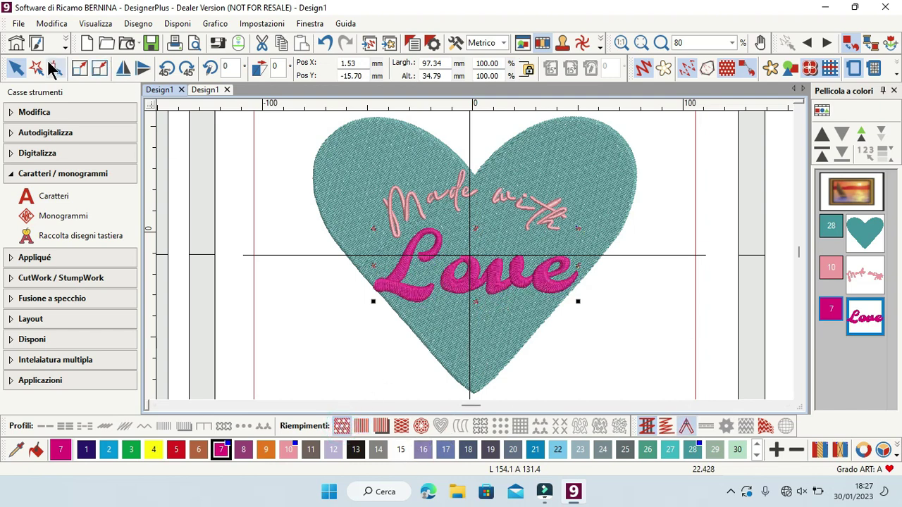
left_click(403, 260)
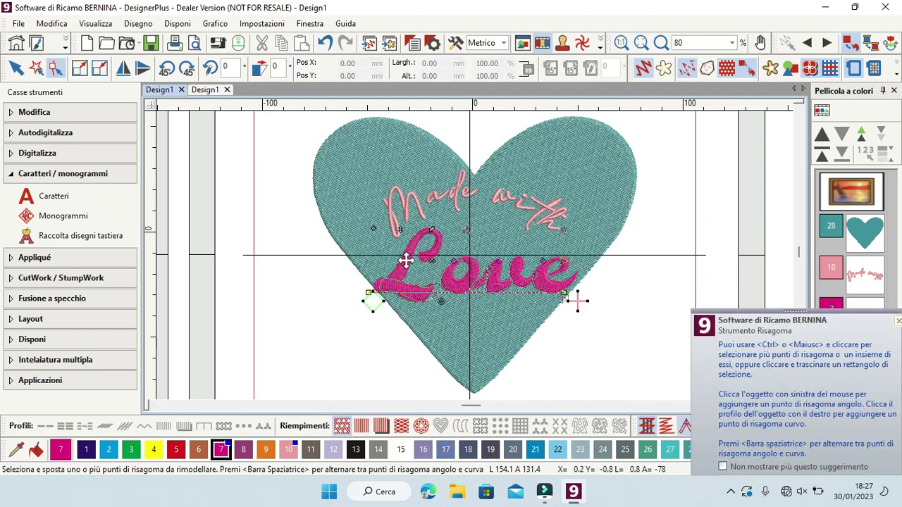
left_click(15, 68)
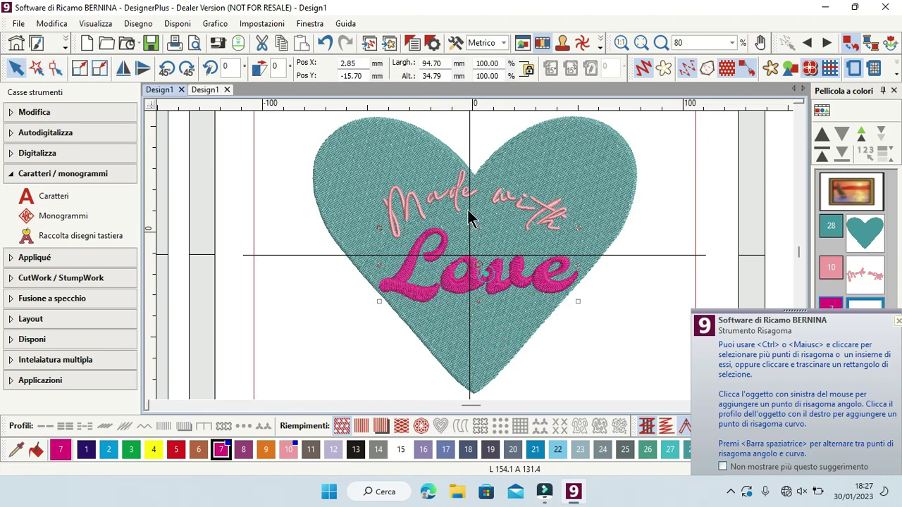
Step: Nudge "Made with" slightly upward and "Love" slightly to the left to balance both words in the heart
left_click_drag(467, 200, 467, 197)
left_click_drag(473, 274, 494, 291)
left_click(612, 382)
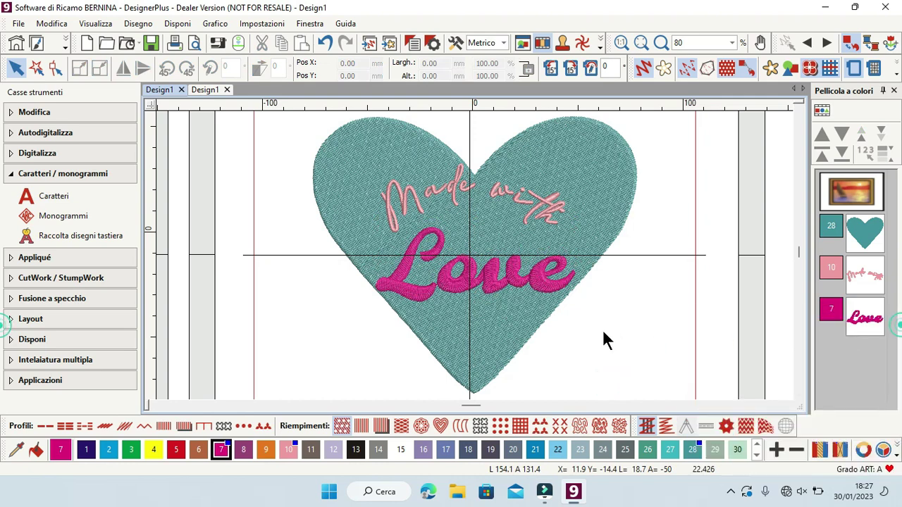
Step: Apply a colour blend to the heart with colour 1 as lower layer and colour 2 as upper layer, both with 2.00 mm maximum spacing
left_click(490, 383)
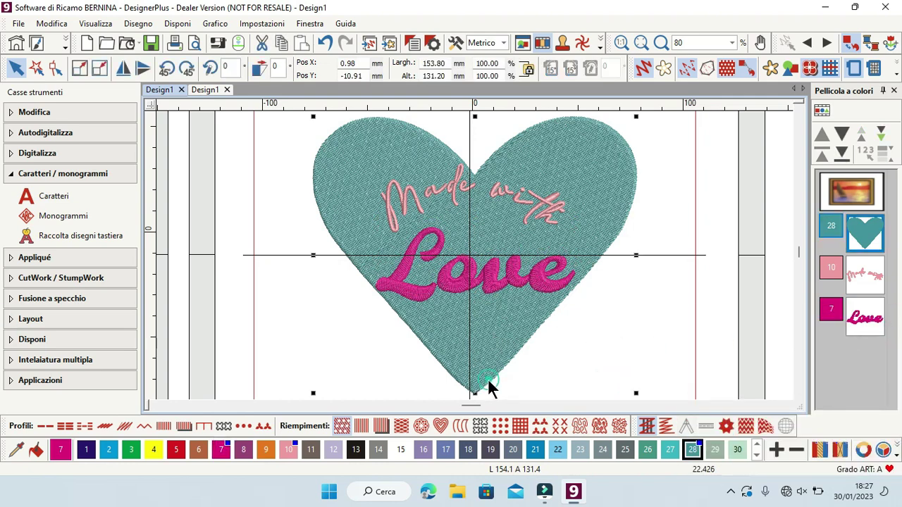
left_click(63, 117)
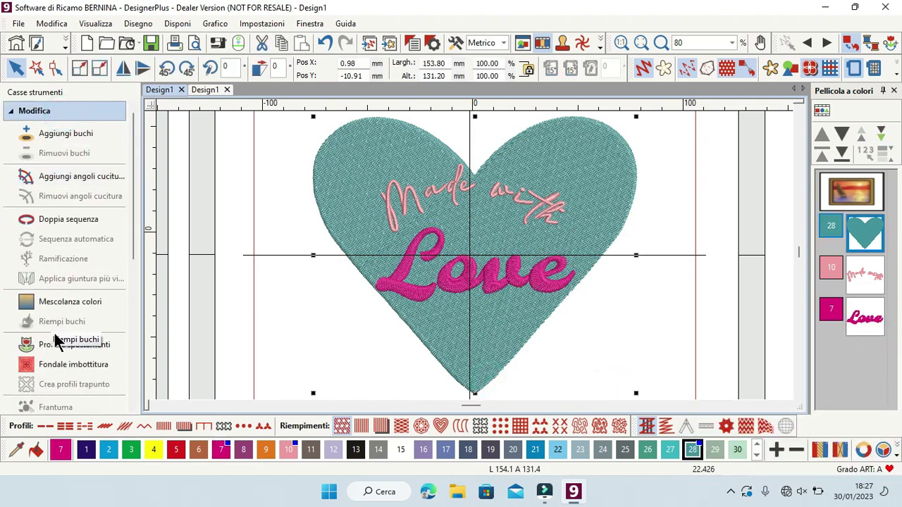
left_click(66, 308)
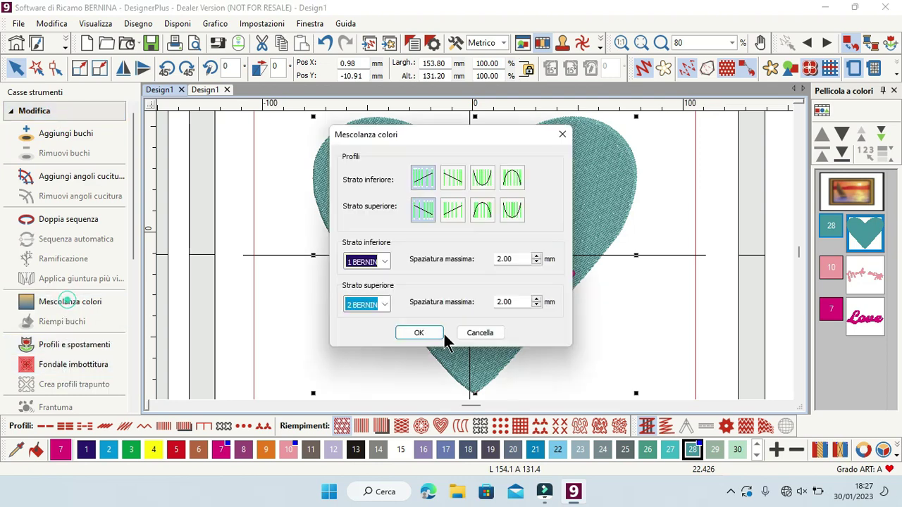
left_click(419, 333)
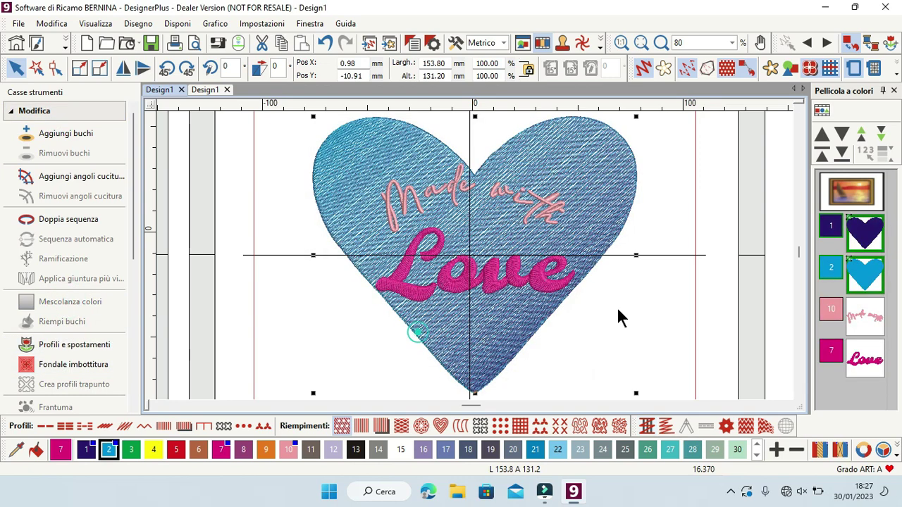
left_click(665, 298)
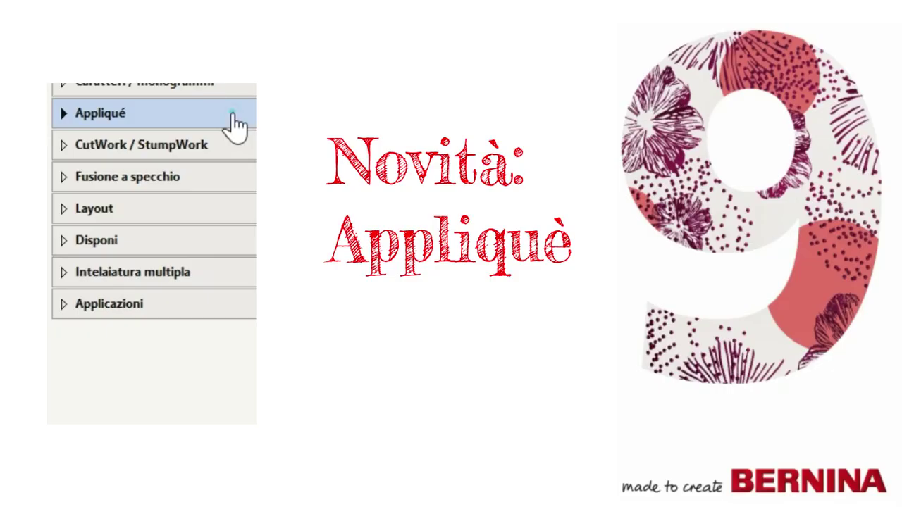
left_click(233, 114)
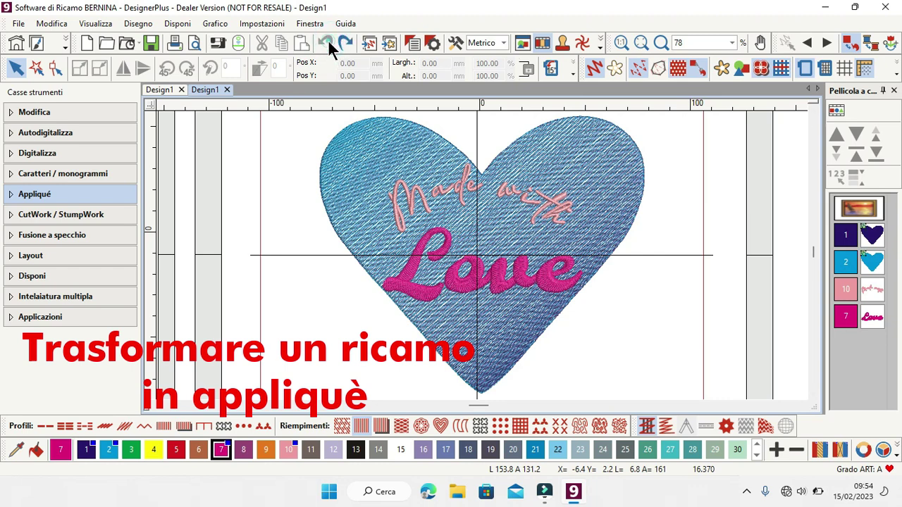
Step: Ungroup the two-colour blended heart and convert its colour 1 layer to appliqué
left_click(877, 260)
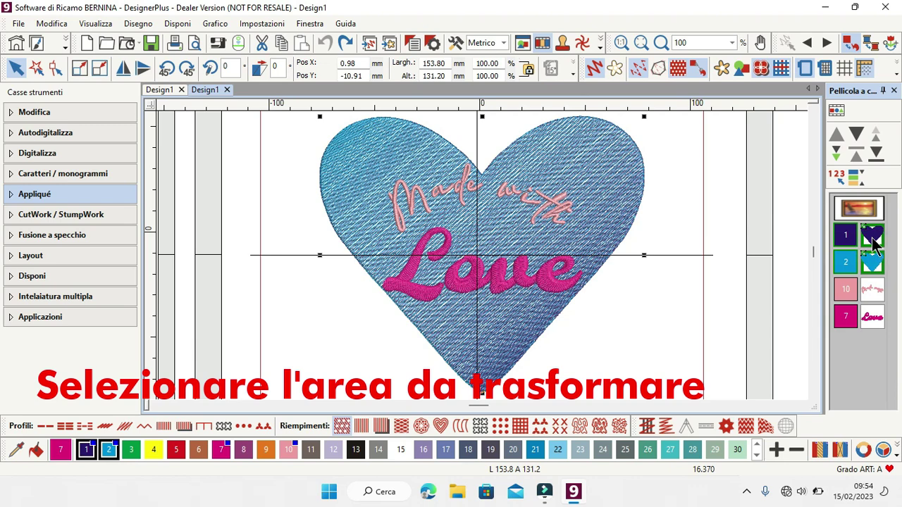
right_click(874, 242)
left_click(782, 39)
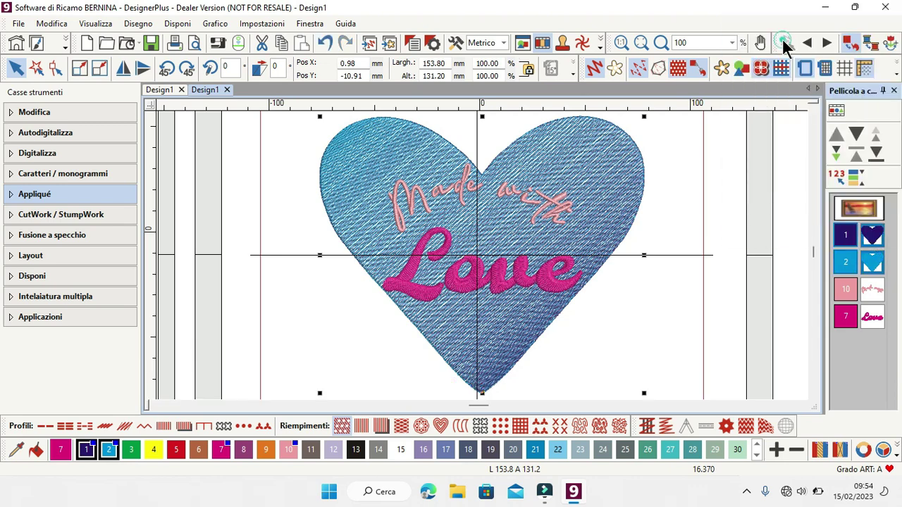
left_click(754, 214)
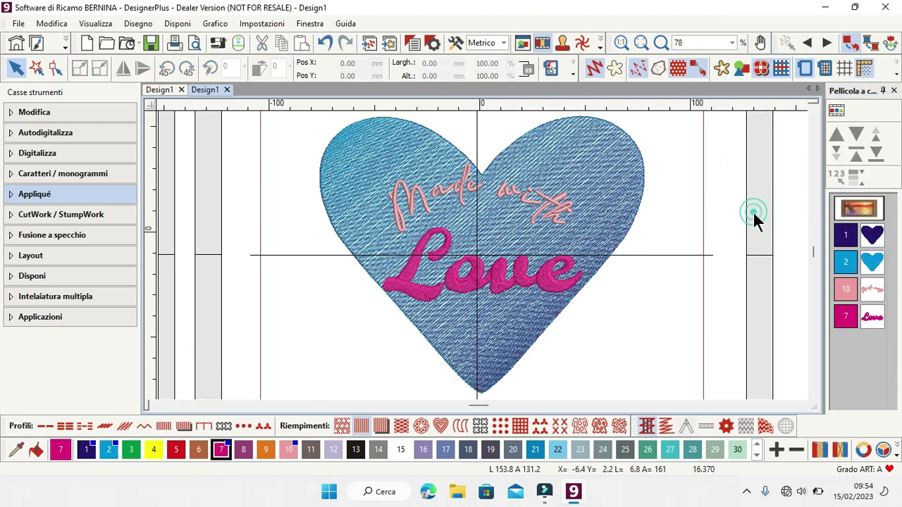
left_click(874, 242)
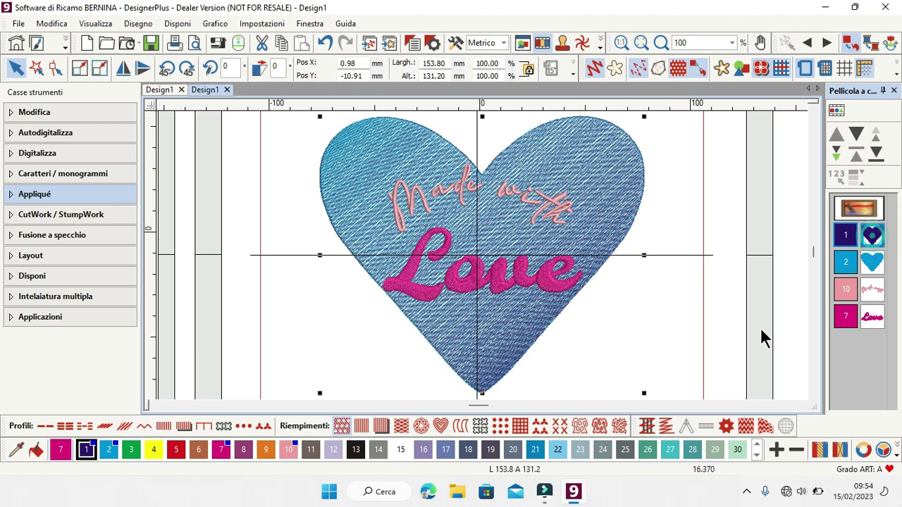
left_click(28, 197)
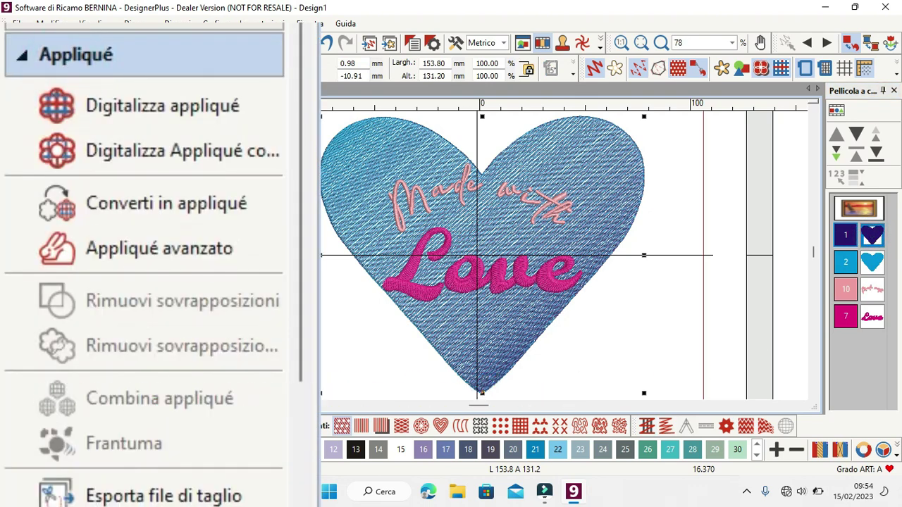
left_click(200, 208)
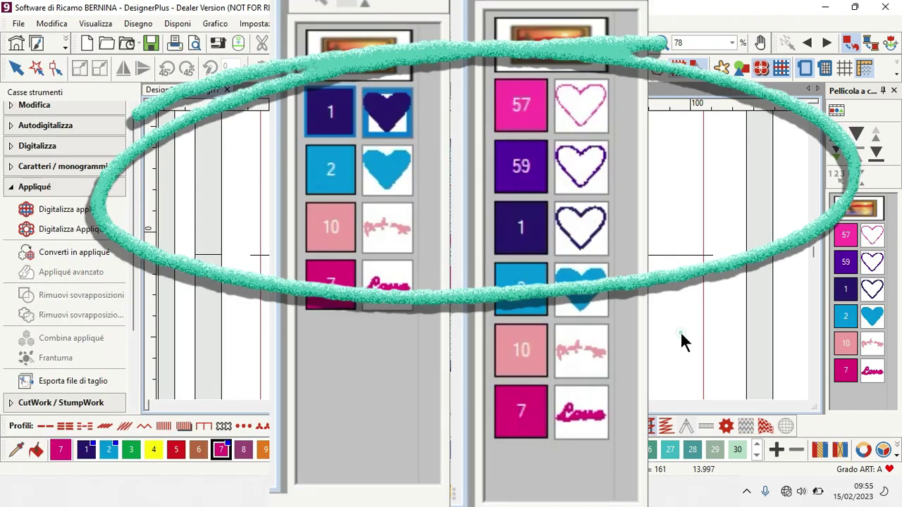
left_click(681, 333)
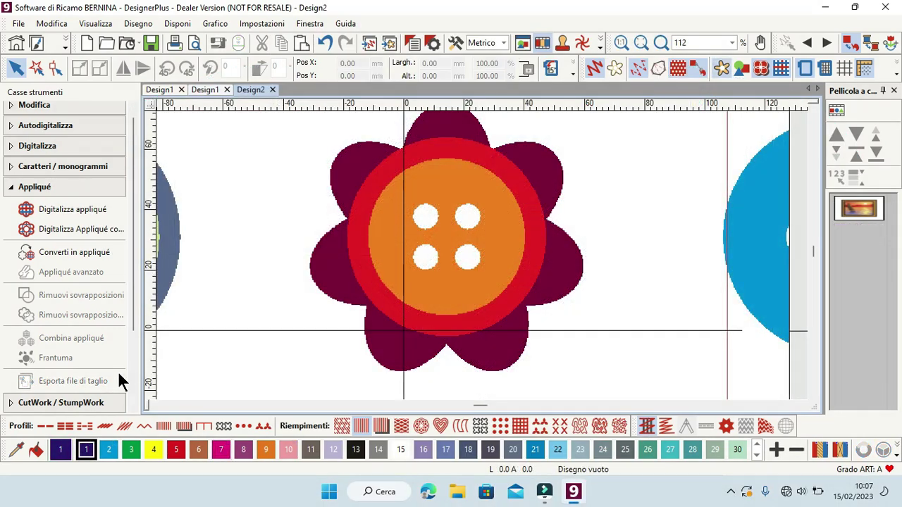
Step: Digitize a circular appliqué about 69 mm in diameter along the outer edge of the red button on the flower
left_click(62, 215)
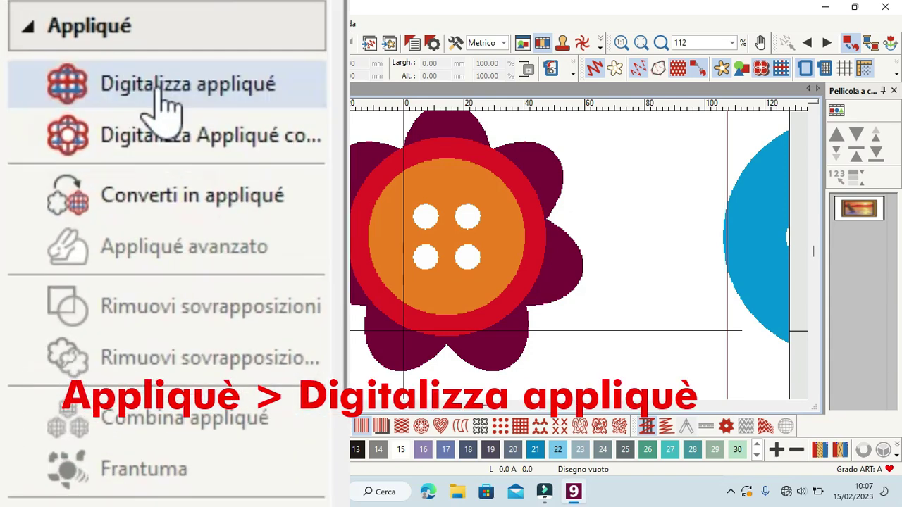
left_click(162, 106)
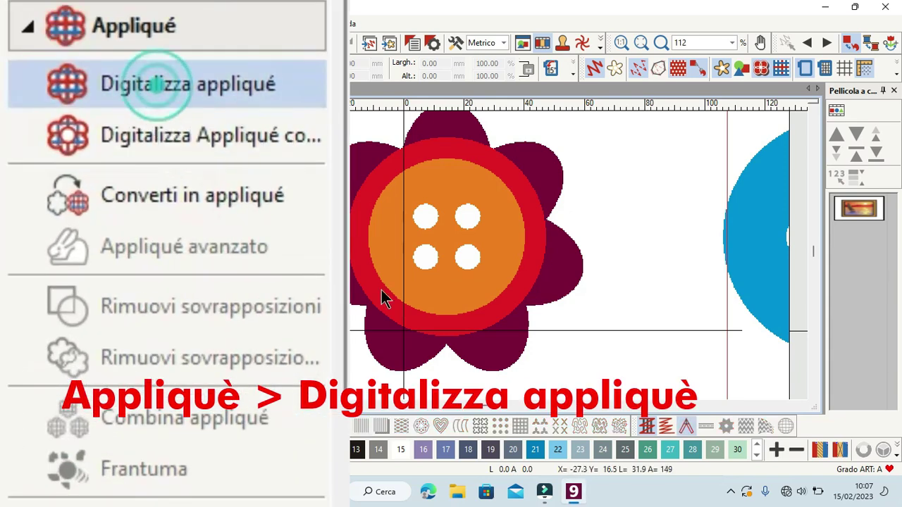
left_click(443, 139)
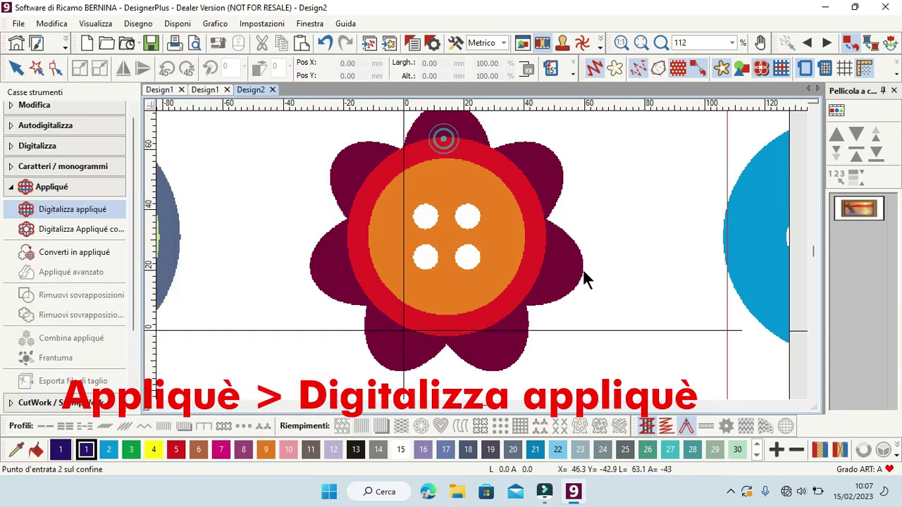
left_click(541, 267)
left_click(442, 339)
left_click(346, 232)
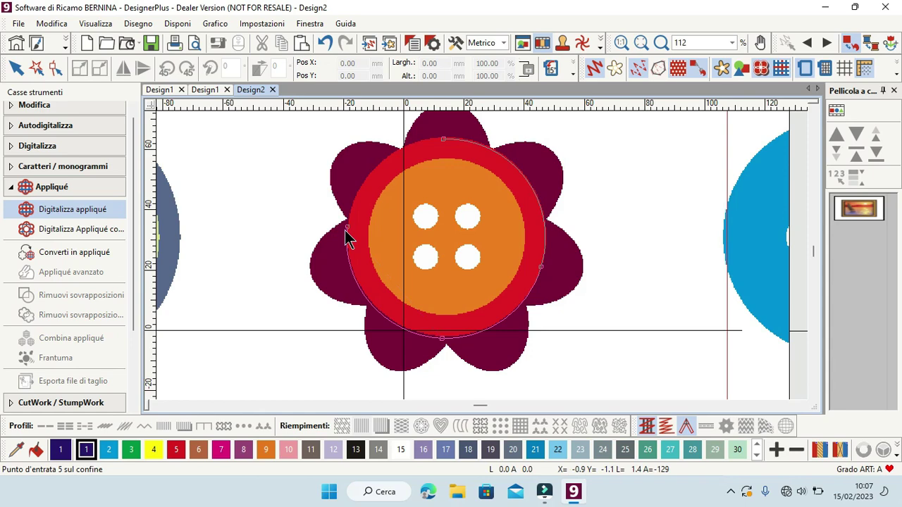
key("Return")
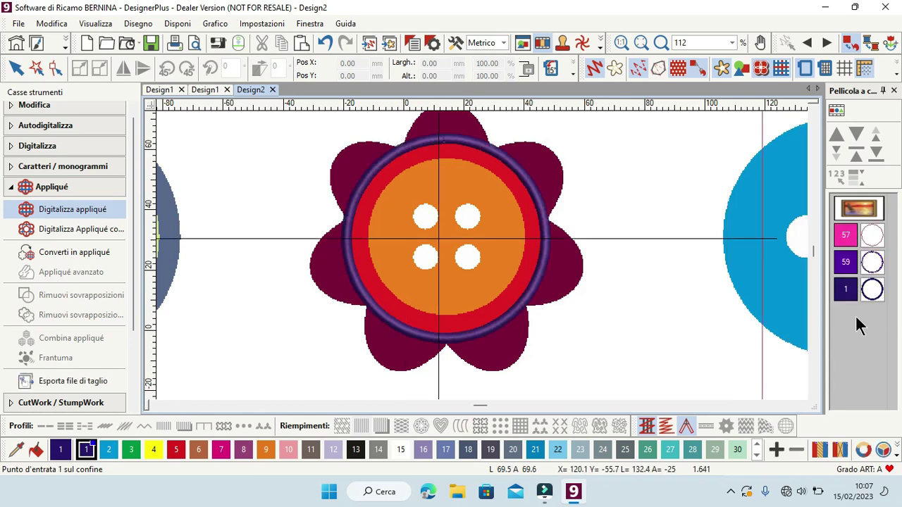
Step: Add a round hole to the button appliqué around the upper-right buttonhole
left_click(872, 266)
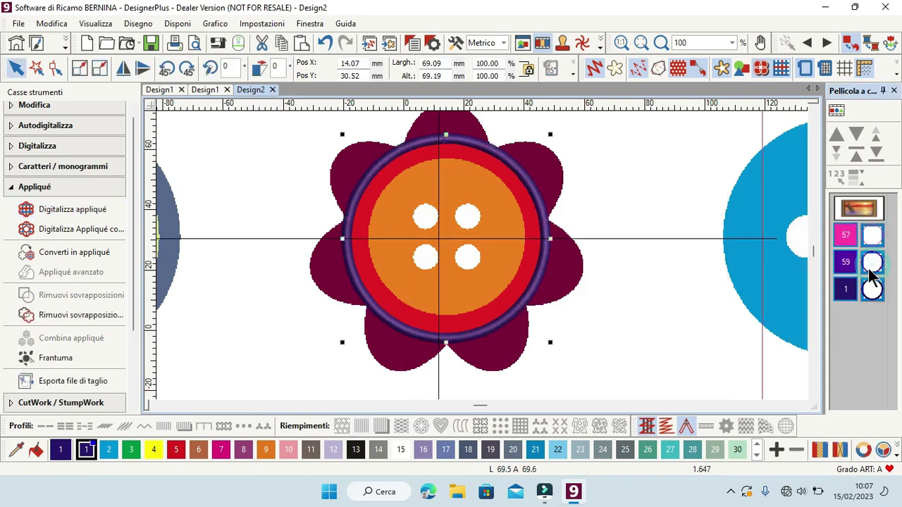
left_click(81, 229)
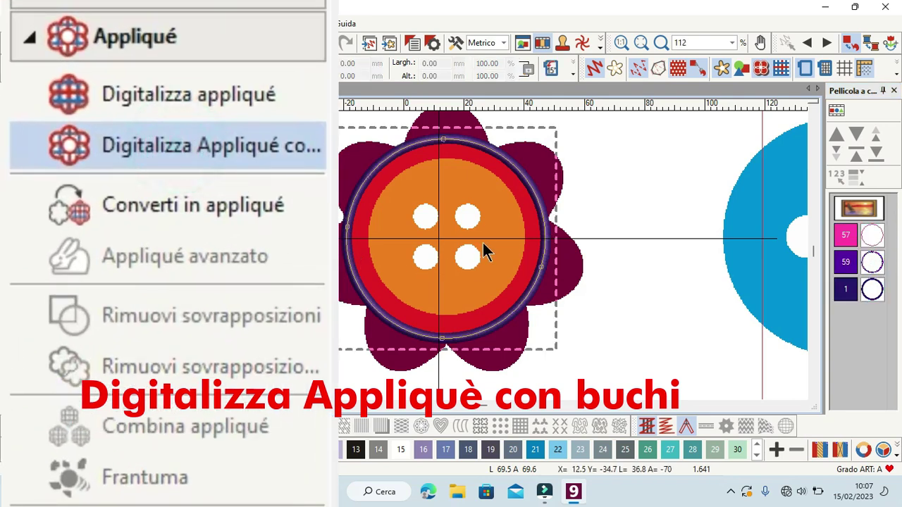
left_click(455, 217)
key("Return")
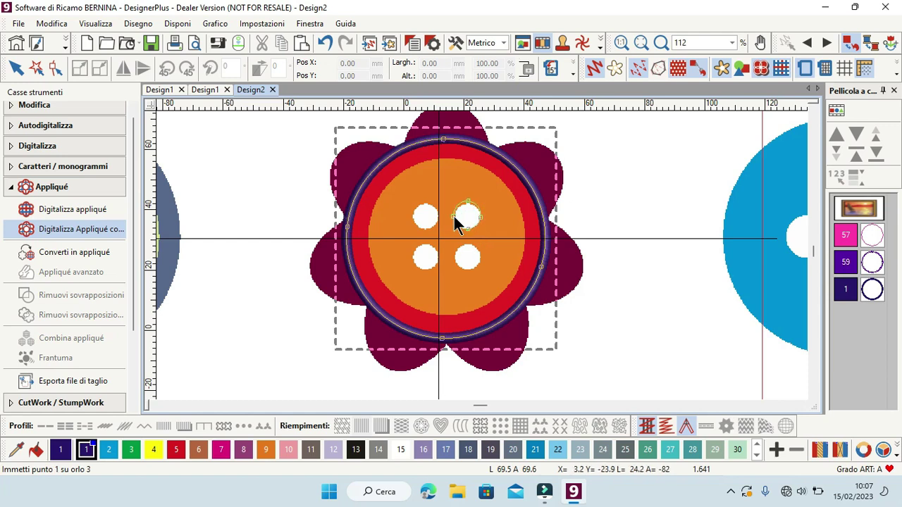
key("Return")
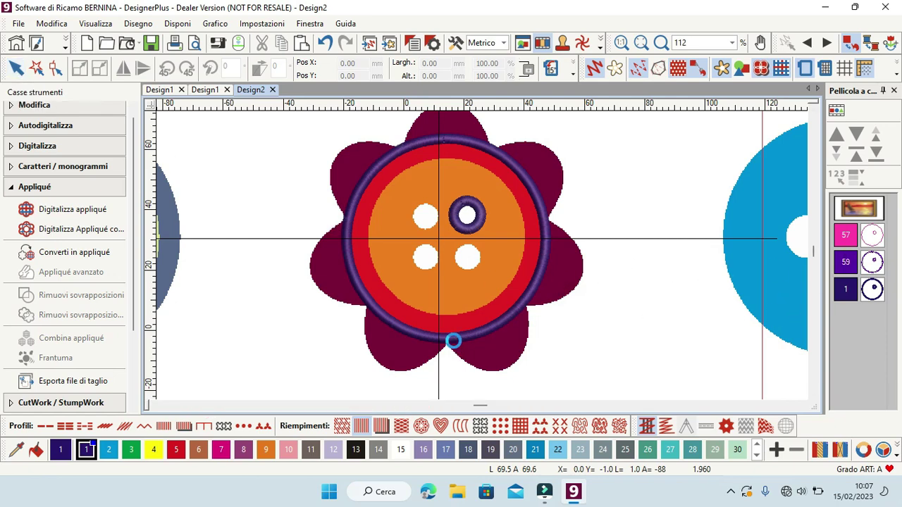
Step: Add a round hole to the button appliqué around the lower-right buttonhole
left_click(454, 345)
left_click(81, 229)
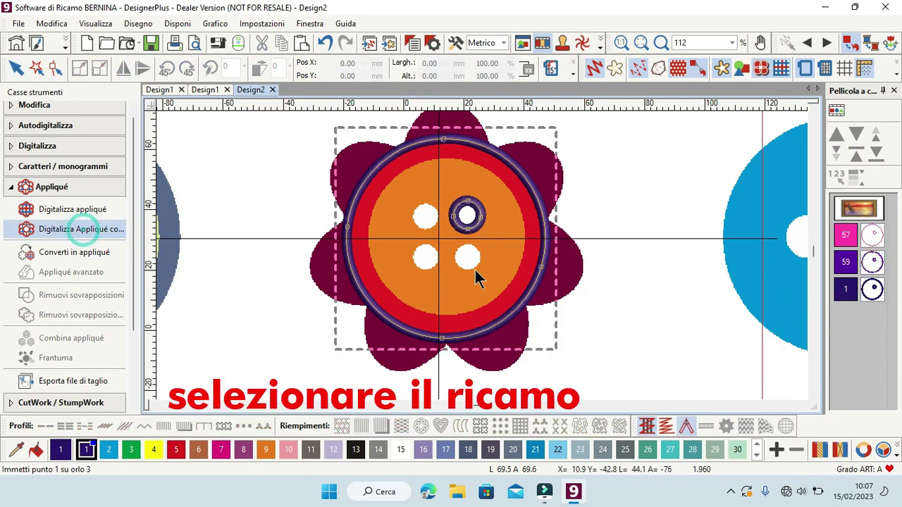
left_click(467, 245)
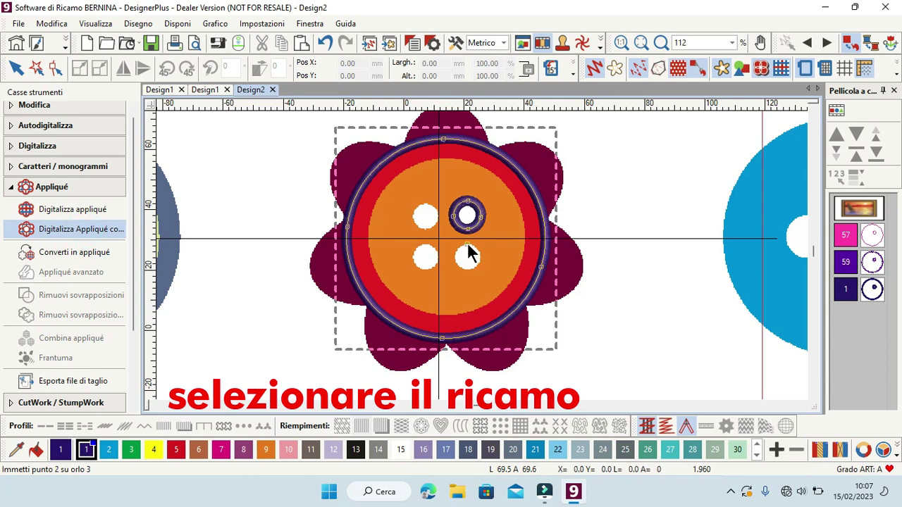
left_click(485, 261)
left_click(467, 274)
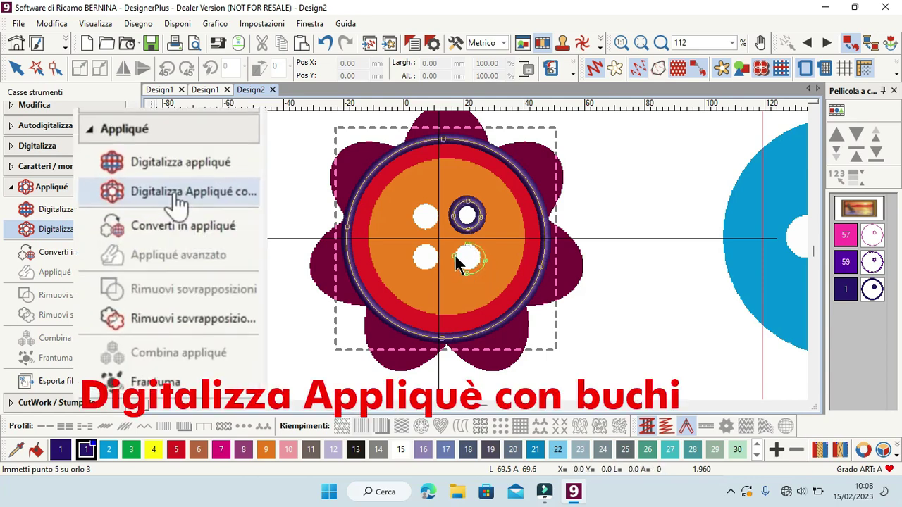
key("Return")
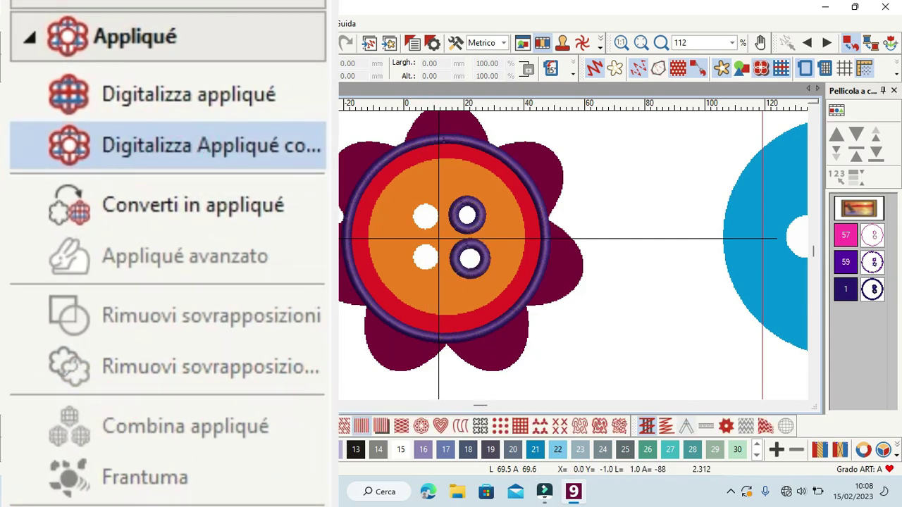
Step: Add another hole to the button appliqué around the lower-left buttonhole
left_click(89, 229)
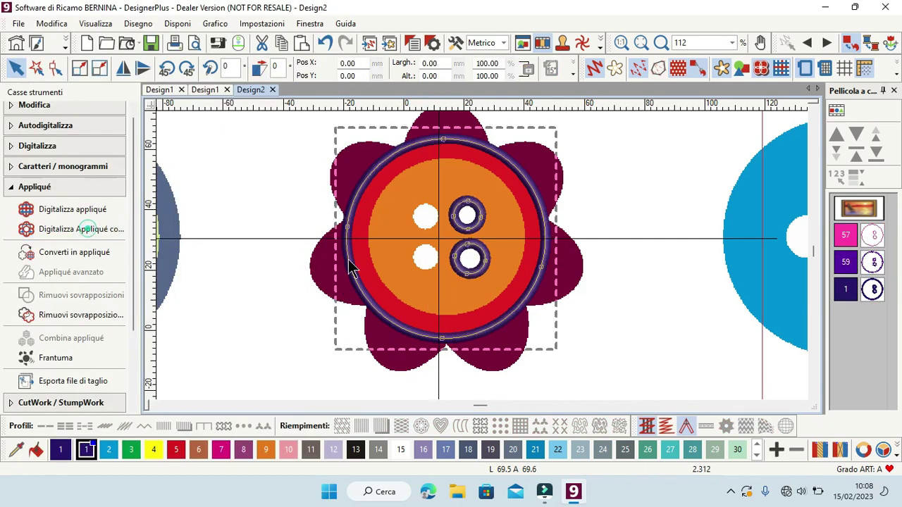
left_click(422, 243)
left_click(434, 258)
left_click(421, 269)
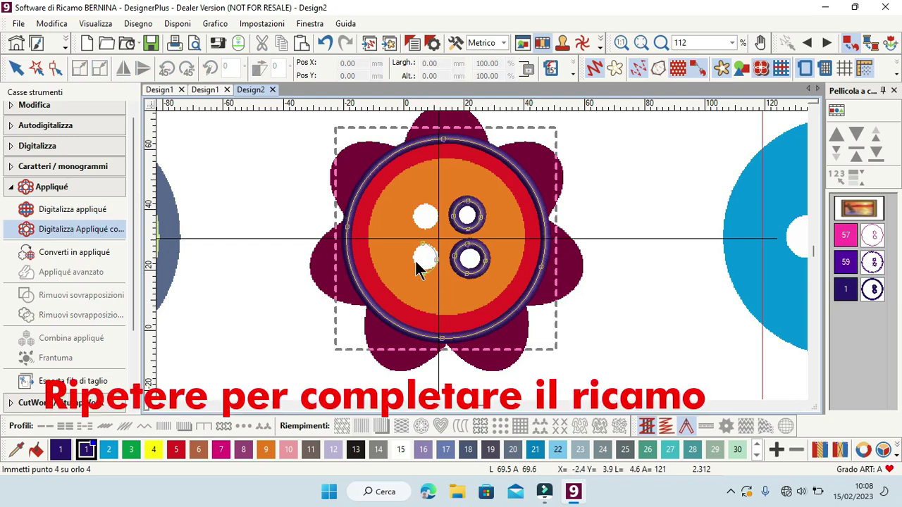
left_click(414, 259)
left_click(416, 265)
key("Return")
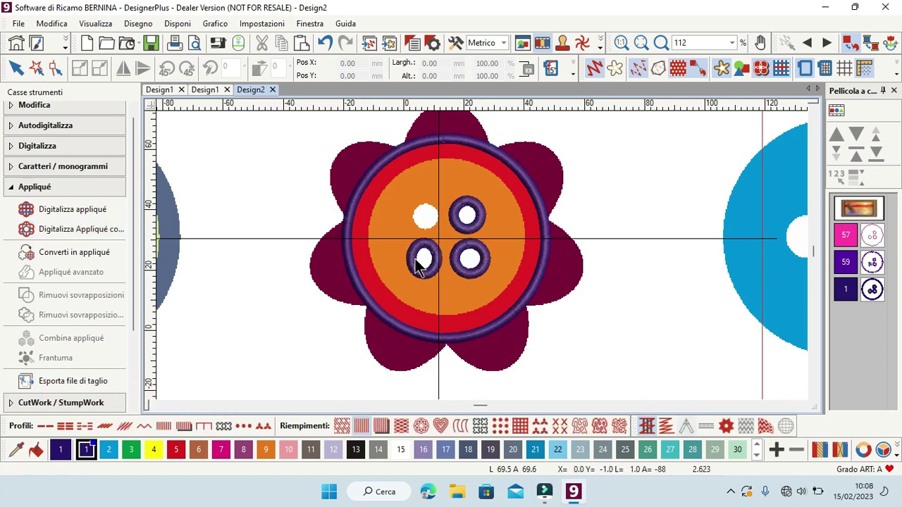
Step: Complete the button appliqué by adding the fourth hole around the upper-left buttonhole
left_click(16, 67)
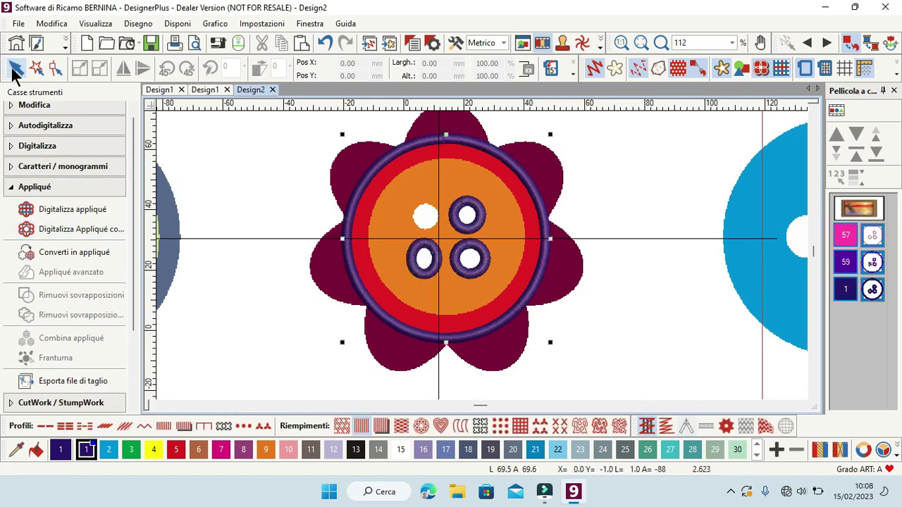
left_click(872, 289)
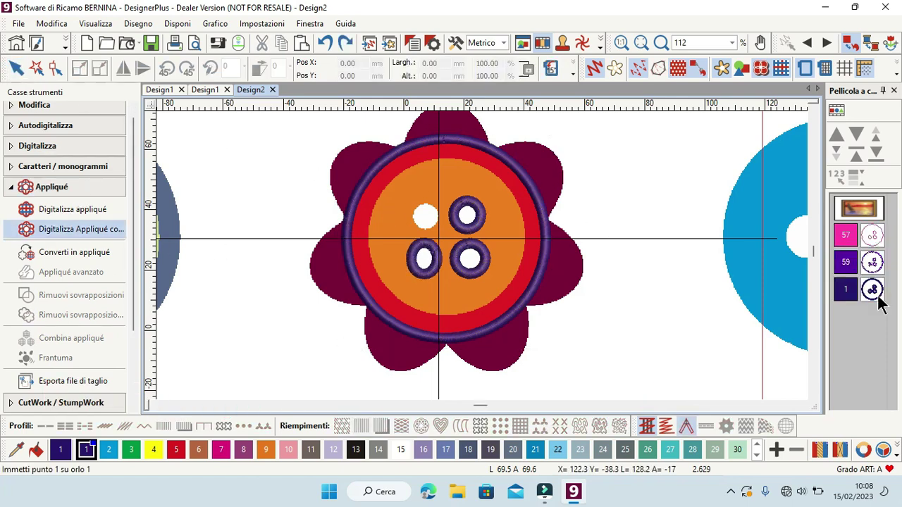
left_click(71, 229)
left_click(424, 203)
left_click(439, 219)
left_click(425, 234)
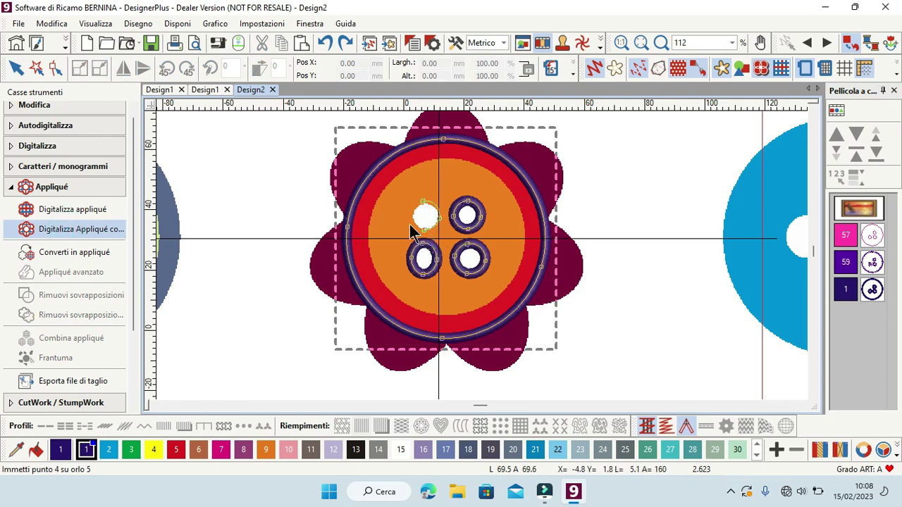
key("Return")
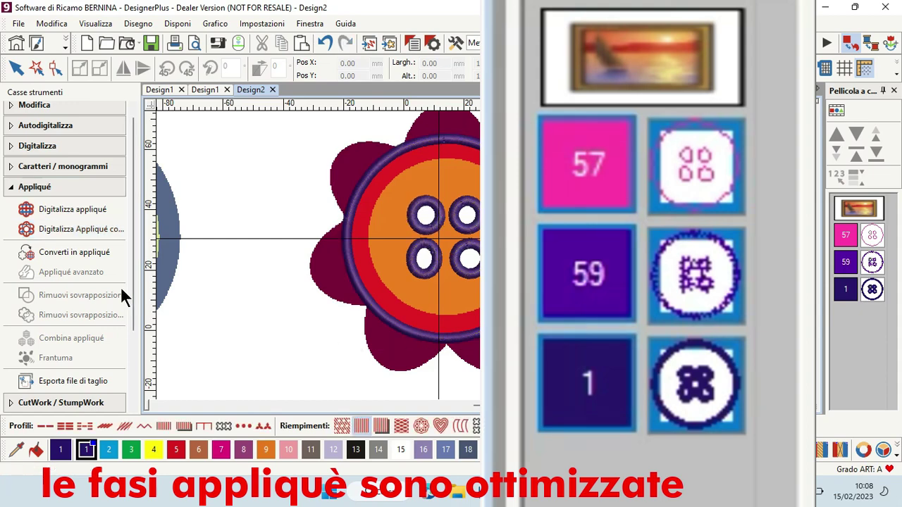
Step: Play the stitching simulation of the finished button appliqué up close, and show the background pictures again
left_click(16, 68)
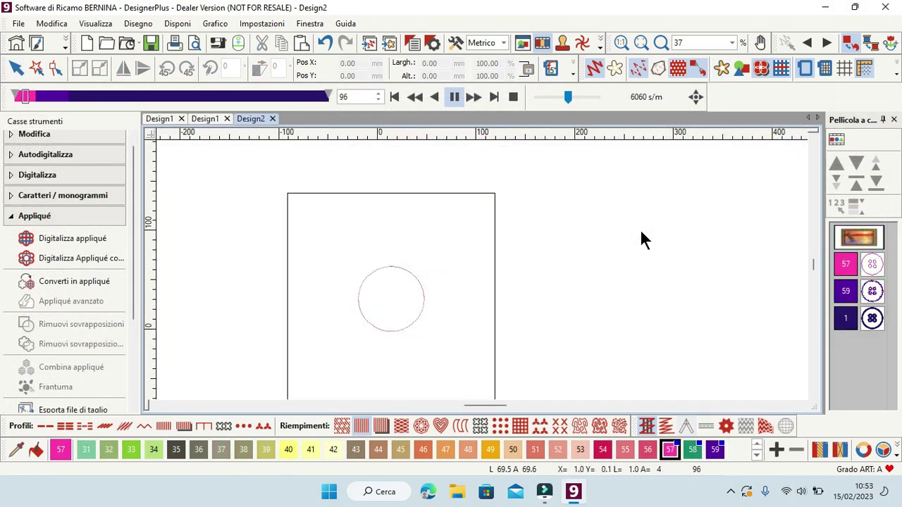
scroll(419, 306, "up", 1)
scroll(483, 271, "up", 2)
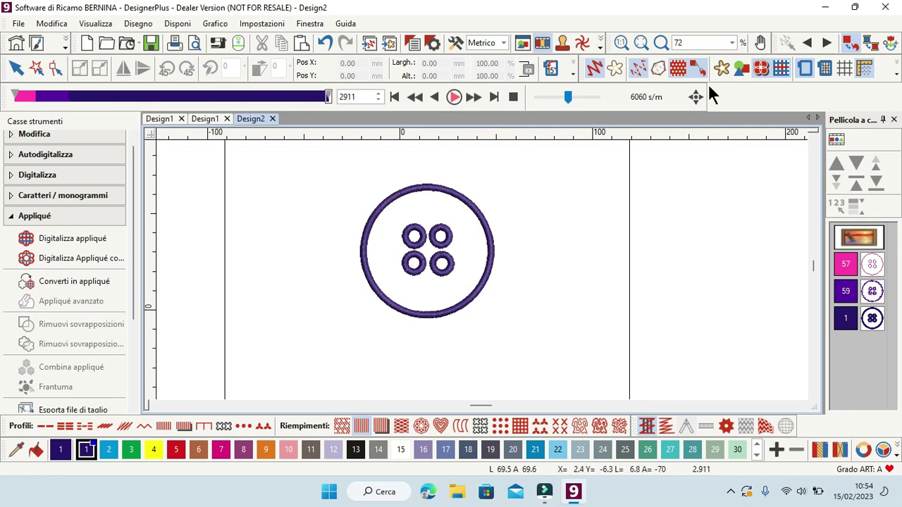
left_click(720, 65)
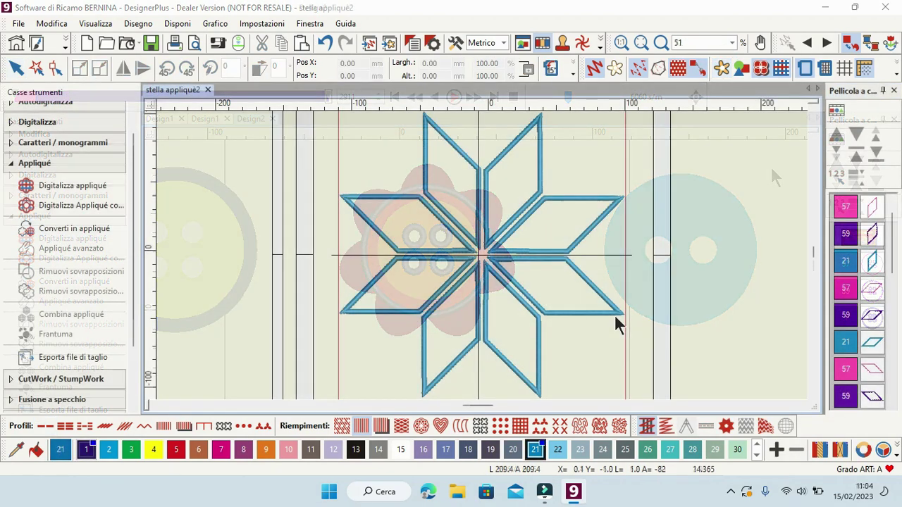
Step: Combine all the star's appliqué segments for efficient stitching, accept the fragmentation of the appliqué objects, and deselect the design
scroll(892, 247, "up", 1)
left_click(874, 237)
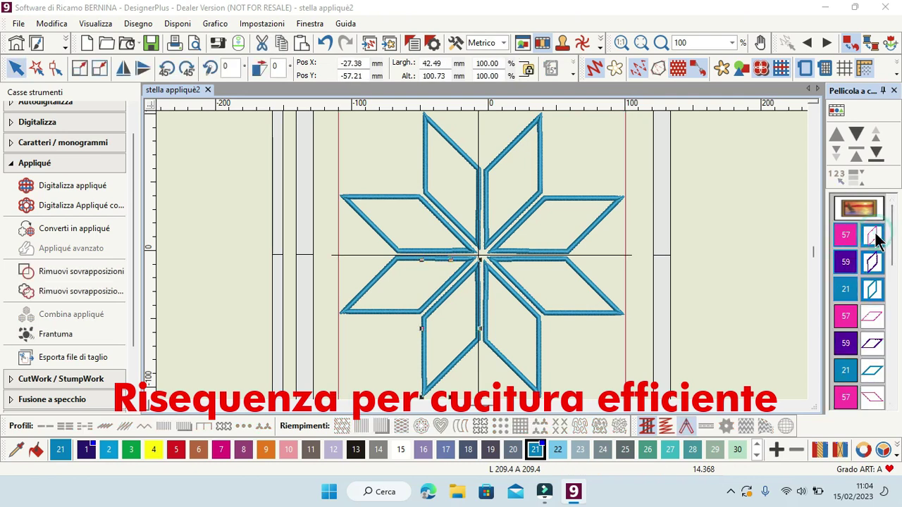
scroll(891, 251, "down", 5)
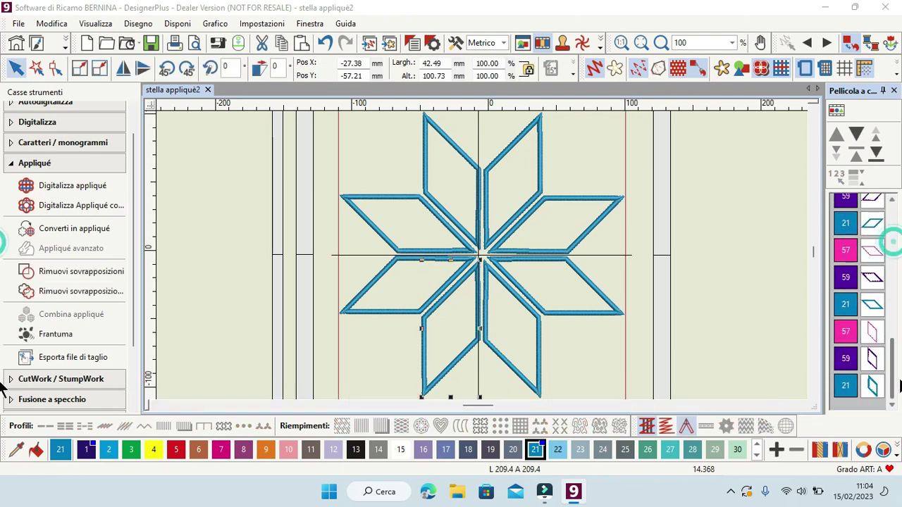
left_click(870, 388, "shift")
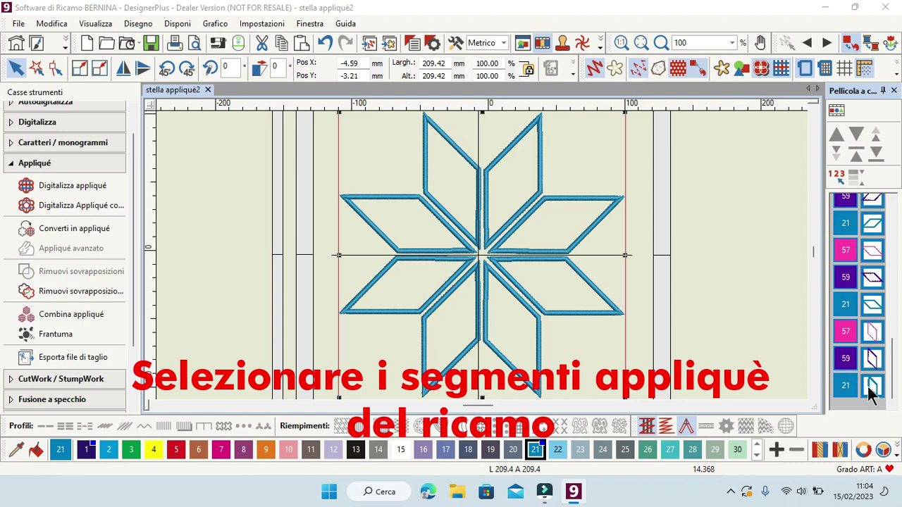
left_click(84, 321)
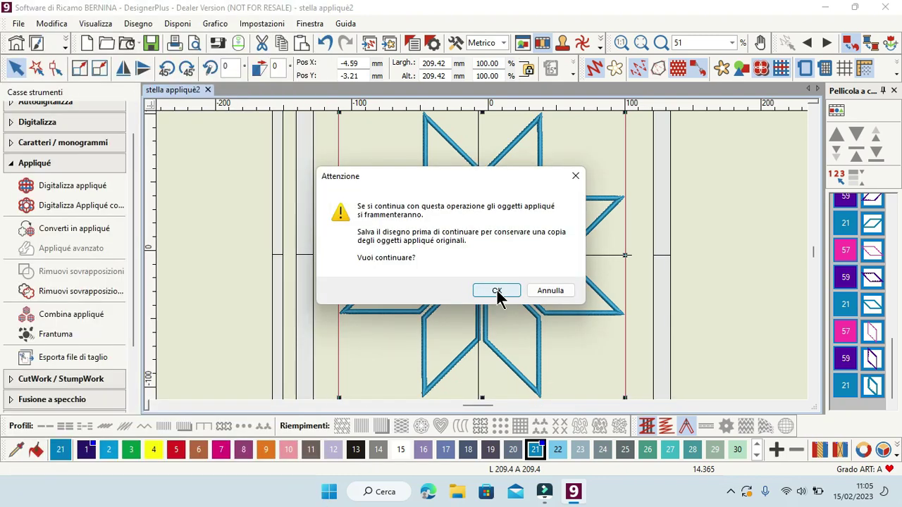
left_click(496, 292)
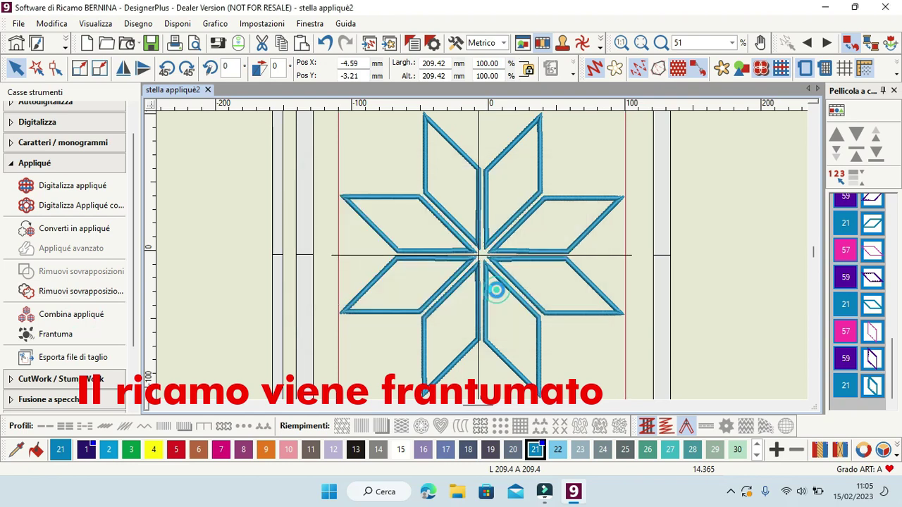
left_click(750, 318)
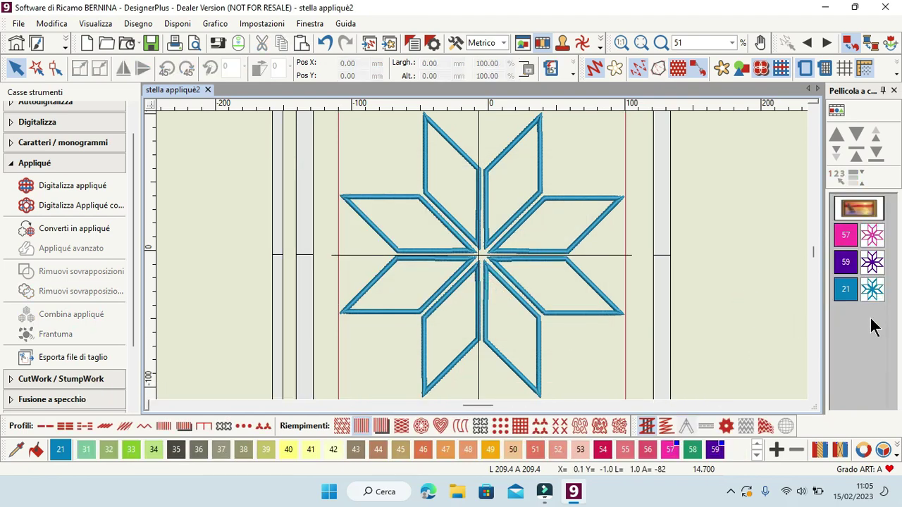
Step: Change the outline stitch of the star's colour 21 cover layer, trying triple stitch and settling on stem stitch
left_click(871, 289)
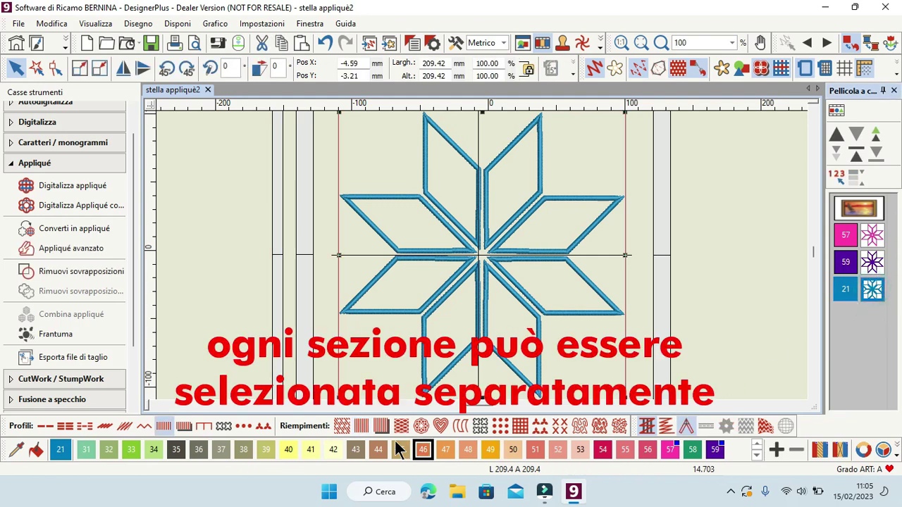
left_click(128, 427)
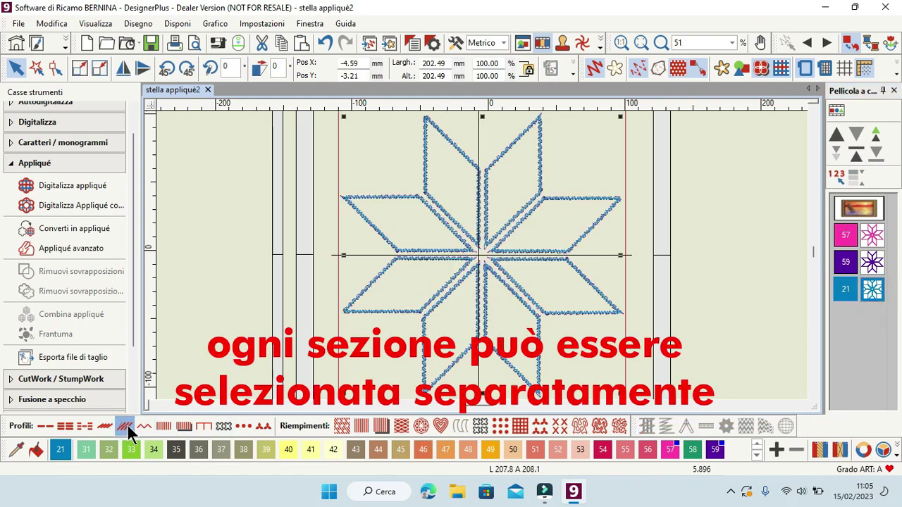
left_click(64, 426)
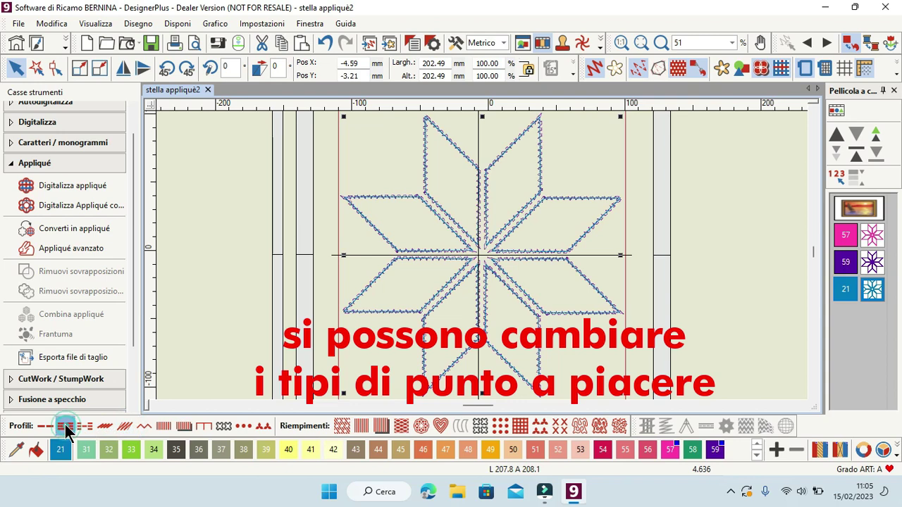
left_click(124, 426)
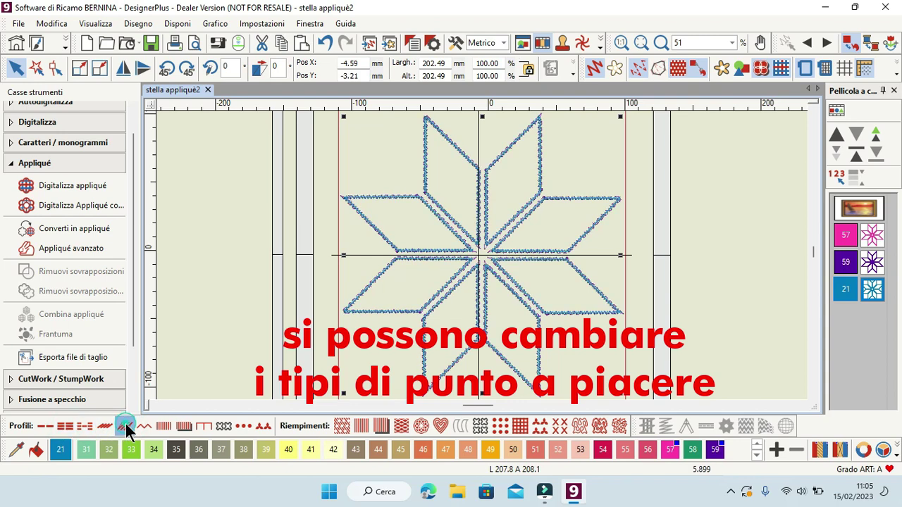